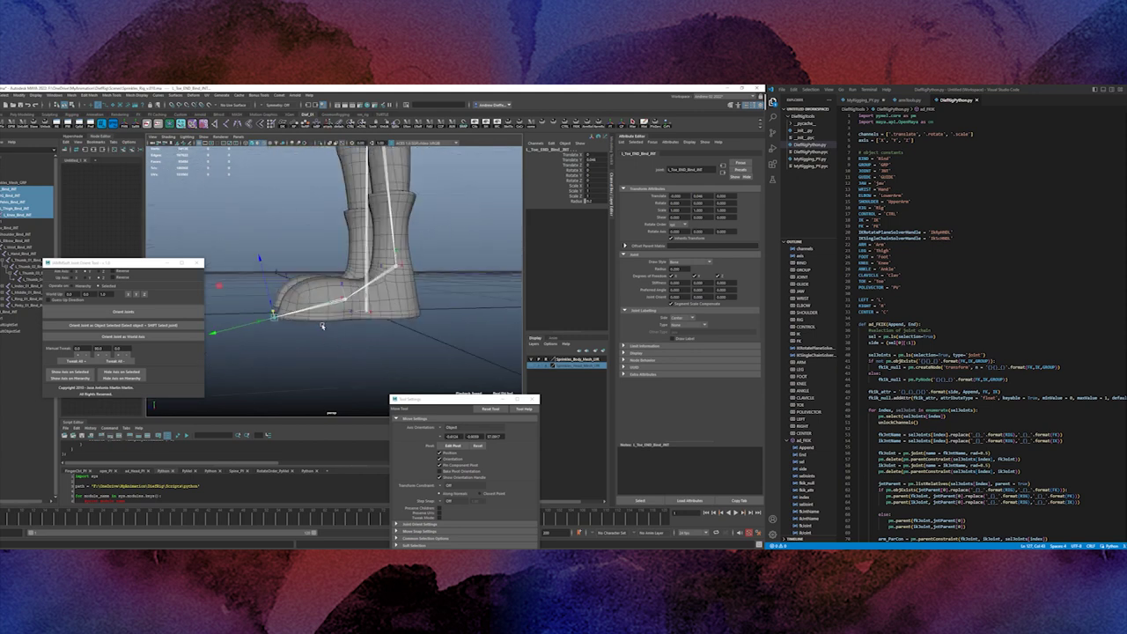
# Orient the Spine_01 and pelvis bind joints with the Joint Orient Tool
pyautogui.keyDown('alt'); pyautogui.moveTo(328, 294); pyautogui.dragTo(394, 370, button='middle'); pyautogui.keyUp('alt')
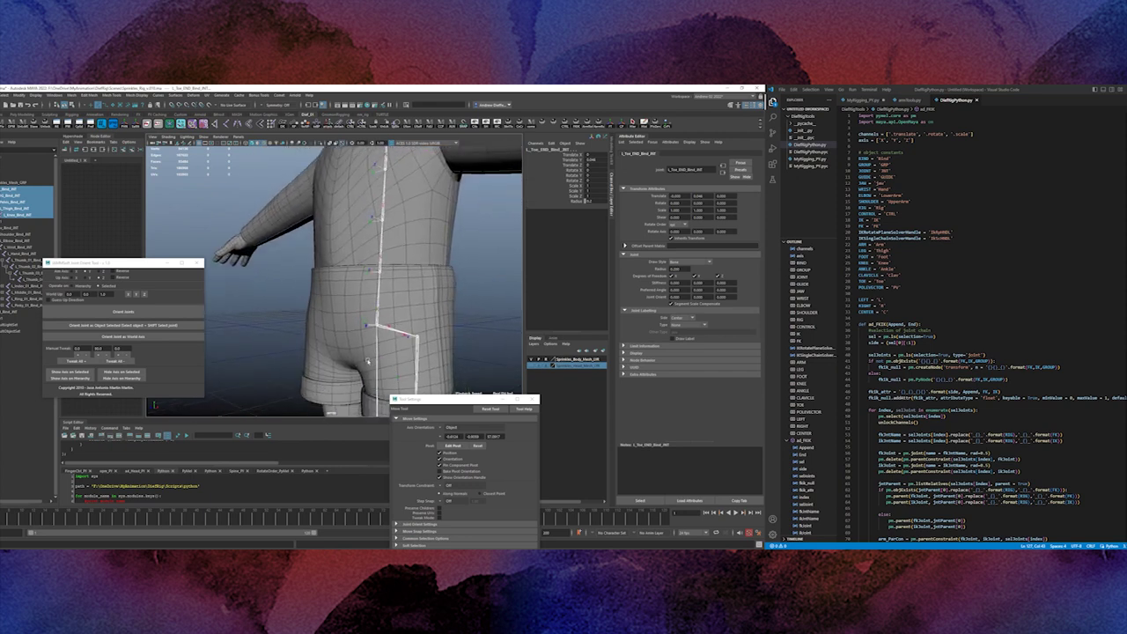
pyautogui.keyDown('alt'); pyautogui.moveTo(368, 361); pyautogui.dragTo(448, 359); pyautogui.keyUp('alt')
pyautogui.keyDown('alt'); pyautogui.moveTo(449, 359); pyautogui.dragTo(392, 339, button='right'); pyautogui.keyUp('alt')
pyautogui.keyDown('alt'); pyautogui.moveTo(392, 339); pyautogui.dragTo(346, 327); pyautogui.keyUp('alt')
pyautogui.keyDown('alt'); pyautogui.moveTo(346, 328); pyautogui.dragTo(384, 305, button='right'); pyautogui.keyUp('alt')
pyautogui.keyDown('alt'); pyautogui.moveTo(384, 305); pyautogui.dragTo(378, 326, button='middle'); pyautogui.keyUp('alt')
pyautogui.keyDown('alt'); pyautogui.moveTo(378, 326); pyautogui.dragTo(340, 327); pyautogui.keyUp('alt')
pyautogui.click(412, 329)
pyautogui.keyDown('alt'); pyautogui.moveTo(340, 327); pyautogui.dragTo(387, 325, button='right'); pyautogui.keyUp('alt')
pyautogui.click(397, 319)
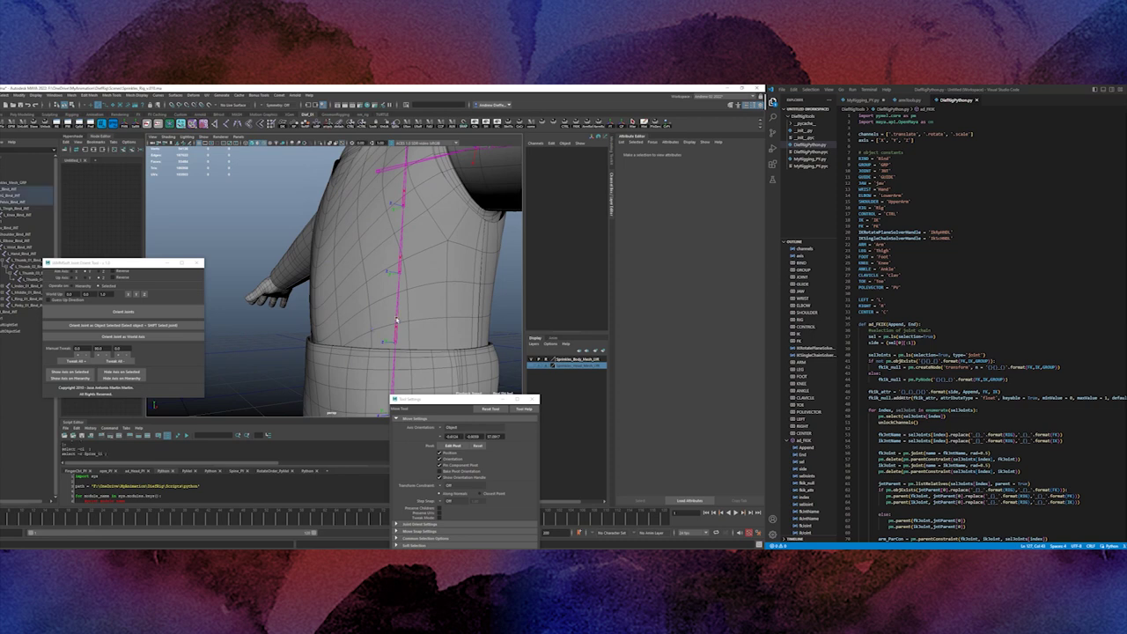
pyautogui.click(153, 313)
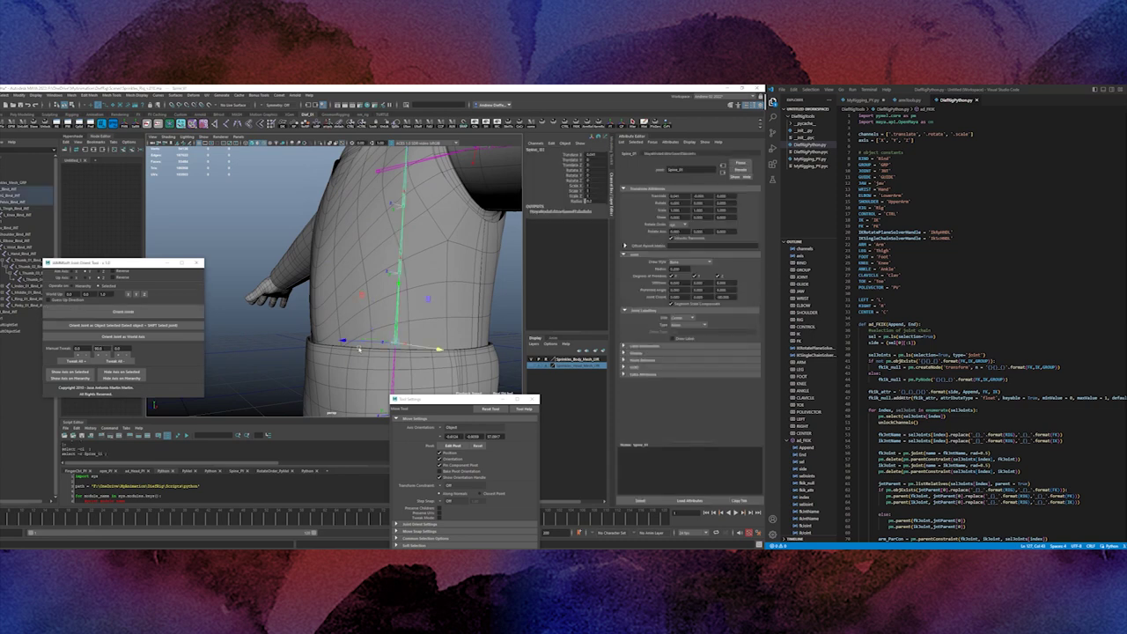
pyautogui.click(392, 364)
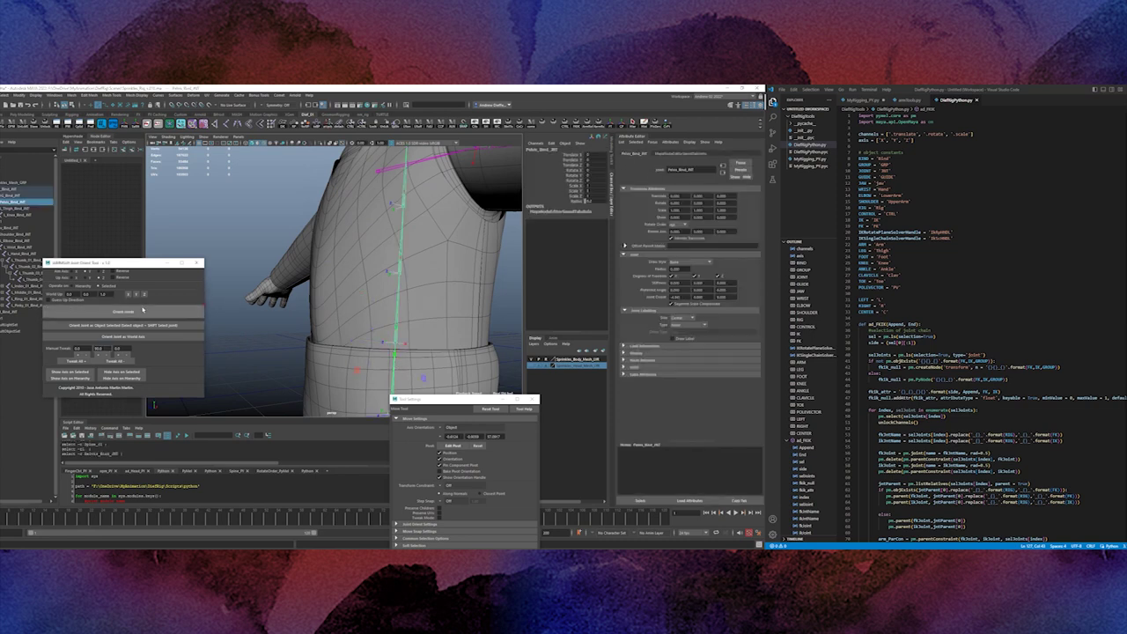
# Orient the remaining spine joints up through the torso with the Joint Orient Tool
pyautogui.press('f')
pyautogui.keyDown('alt'); pyautogui.moveTo(352, 304); pyautogui.dragTo(389, 308); pyautogui.keyUp('alt')
pyautogui.keyDown('alt'); pyautogui.moveTo(352, 308); pyautogui.dragTo(396, 310, button='right'); pyautogui.keyUp('alt')
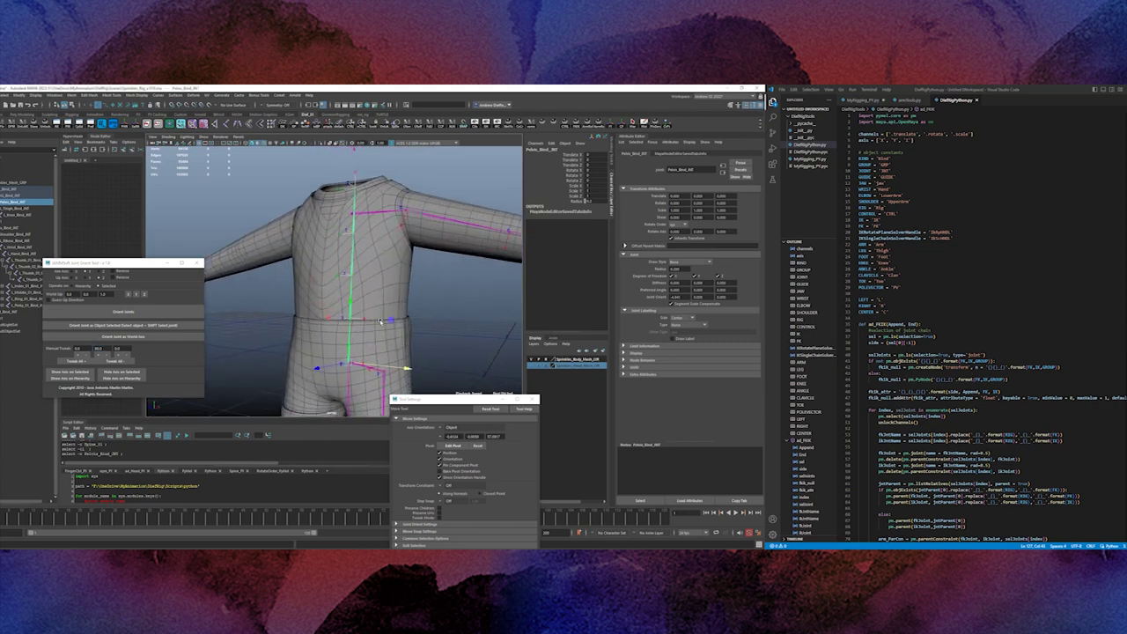
pyautogui.keyDown('alt'); pyautogui.moveTo(370, 290); pyautogui.dragTo(352, 344, button='middle'); pyautogui.keyUp('alt')
pyautogui.click(333, 373)
pyautogui.click(333, 319)
pyautogui.click(336, 261)
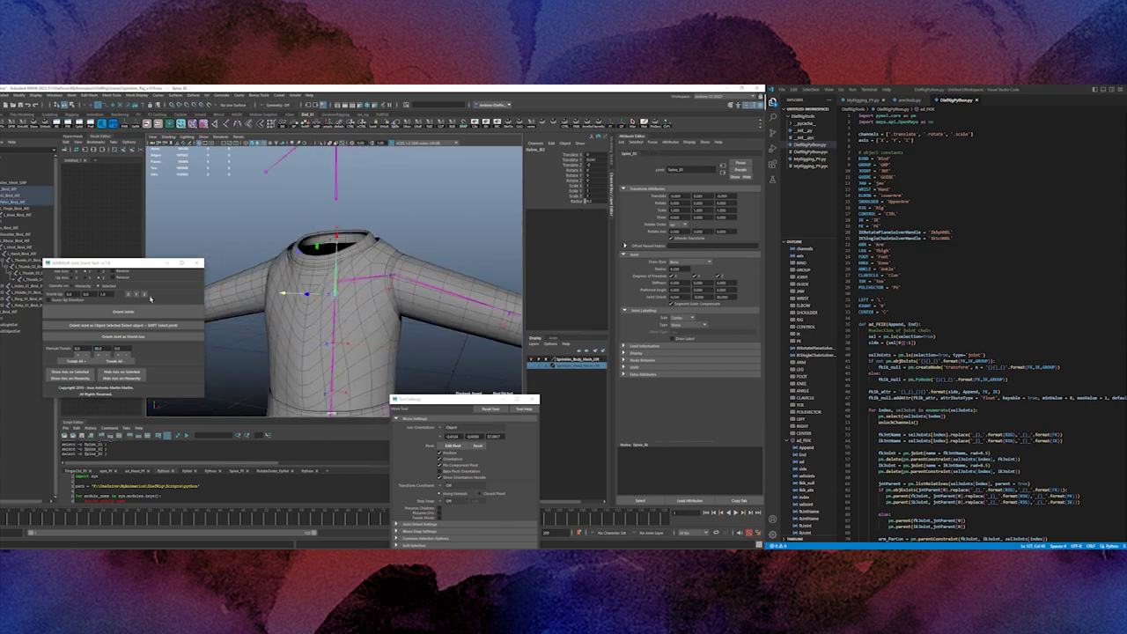
pyautogui.click(151, 311)
# Orient the neck bind joint at the top of the spine chain
pyautogui.click(339, 245)
pyautogui.click(336, 241)
pyautogui.click(136, 313)
# Inspect the axis orientation of the left thigh, knee and shoulder bind joints
pyautogui.keyDown('alt'); pyautogui.moveTo(291, 295); pyautogui.dragTo(310, 318); pyautogui.keyUp('alt')
pyautogui.keyDown('alt'); pyautogui.moveTo(361, 387); pyautogui.dragTo(355, 283, button='middle'); pyautogui.keyUp('alt')
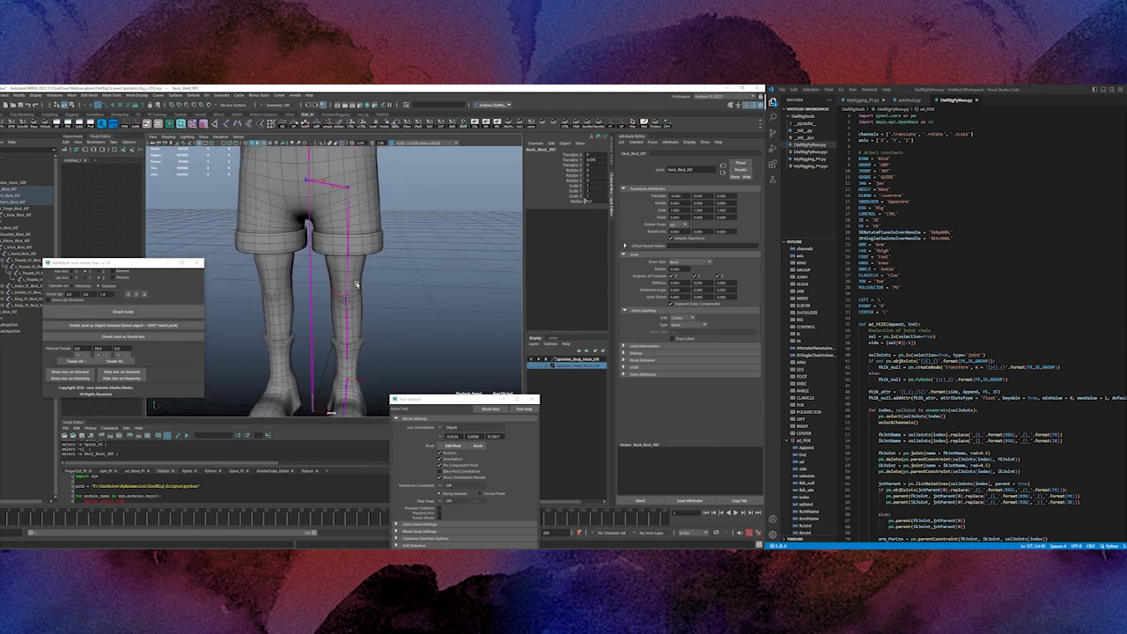
pyautogui.keyDown('alt'); pyautogui.moveTo(364, 314); pyautogui.dragTo(326, 337); pyautogui.keyUp('alt')
pyautogui.click(337, 326)
pyautogui.click(343, 324)
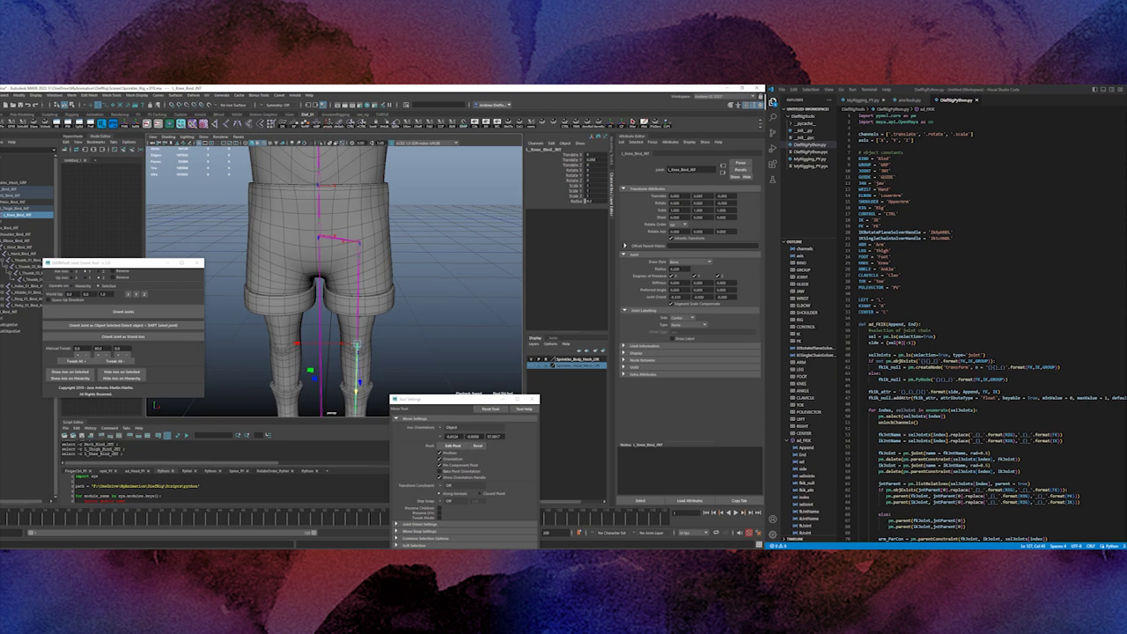
pyautogui.moveTo(458, 399); pyautogui.dragTo(659, 291)
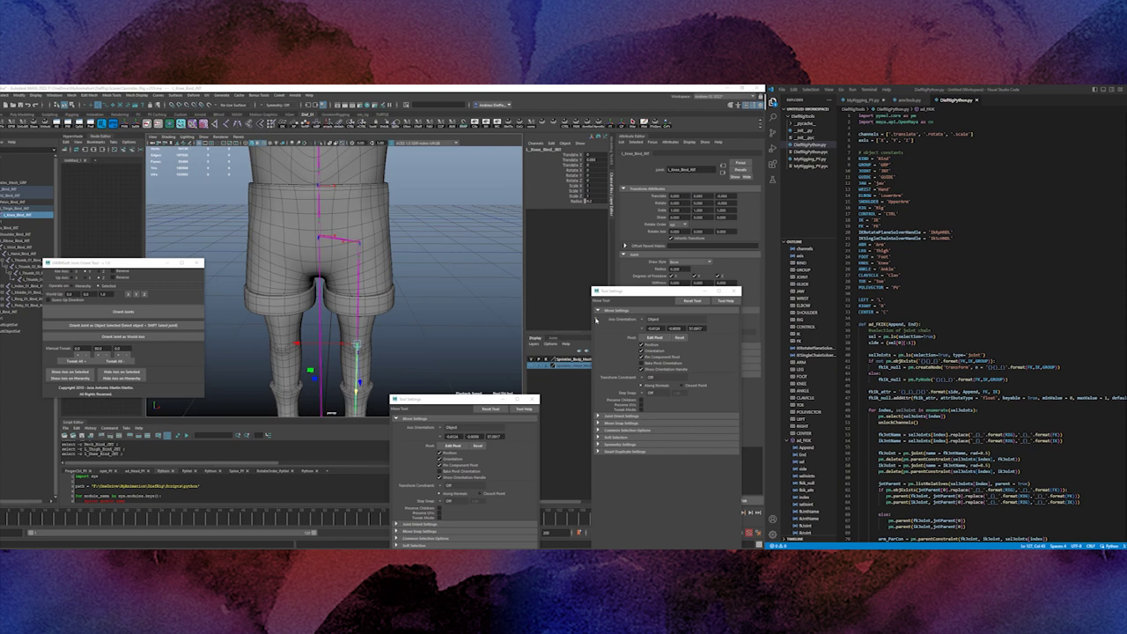
pyautogui.click(733, 290)
pyautogui.click(1, 215)
pyautogui.click(17, 215)
pyautogui.keyDown('alt'); pyautogui.moveTo(352, 198); pyautogui.dragTo(331, 263); pyautogui.keyUp('alt')
pyautogui.click(352, 288)
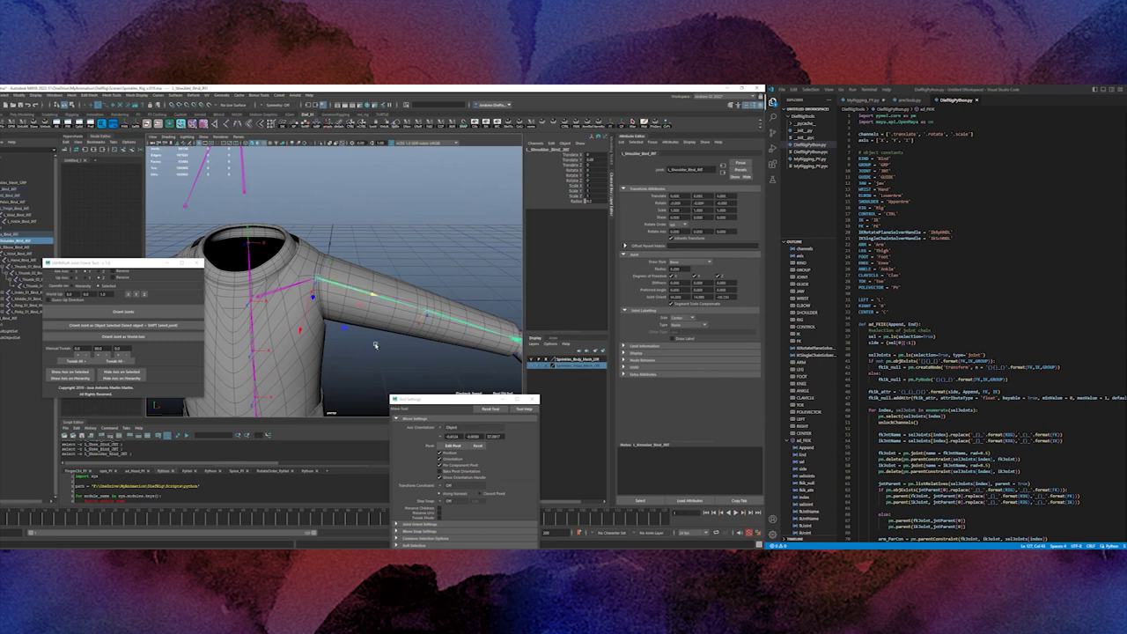
# Switch to Visual Studio Code and look through the rigging functions in DiefRigPython.py and its outline
pyautogui.scroll(-20, 1050, 410)
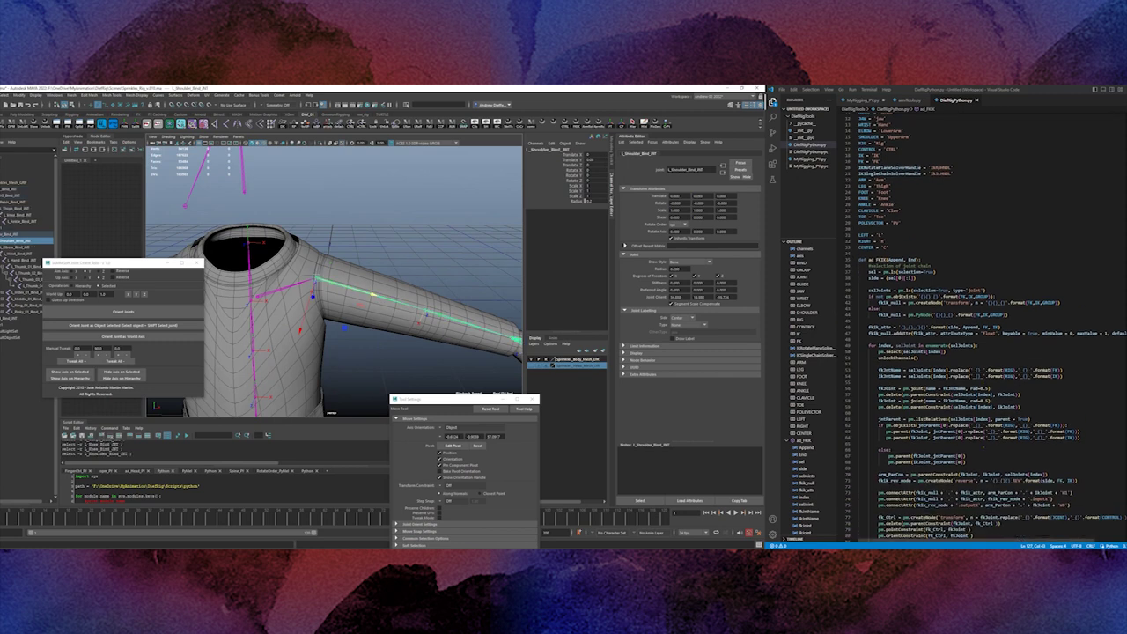
pyautogui.scroll(-20, 1050, 410)
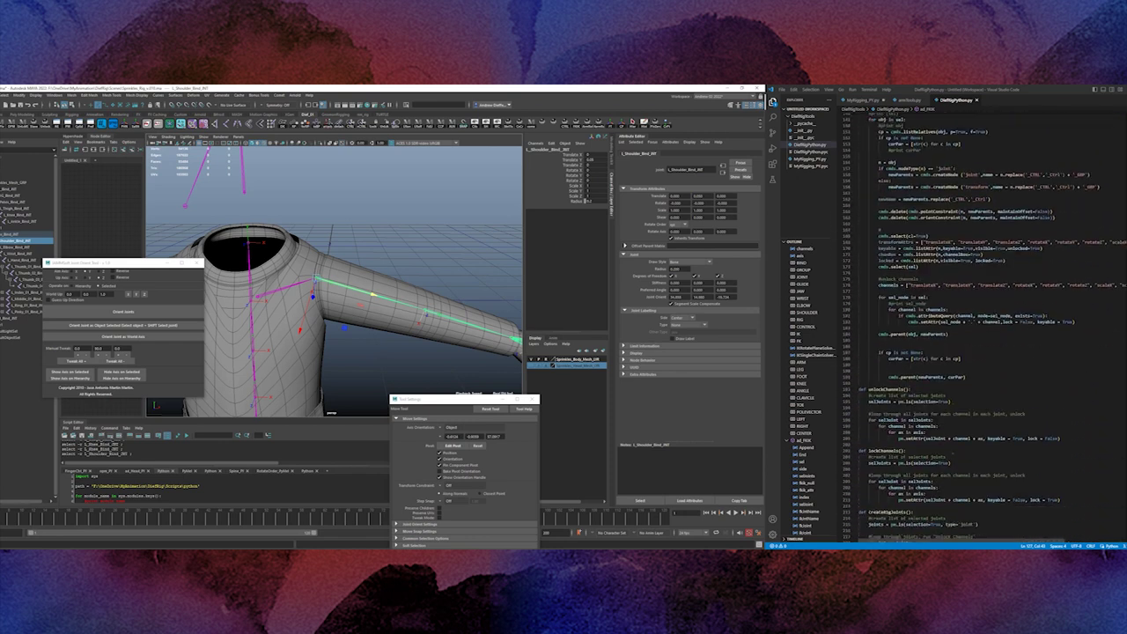
pyautogui.scroll(-5, 810, 476)
pyautogui.scroll(-10, 809, 476)
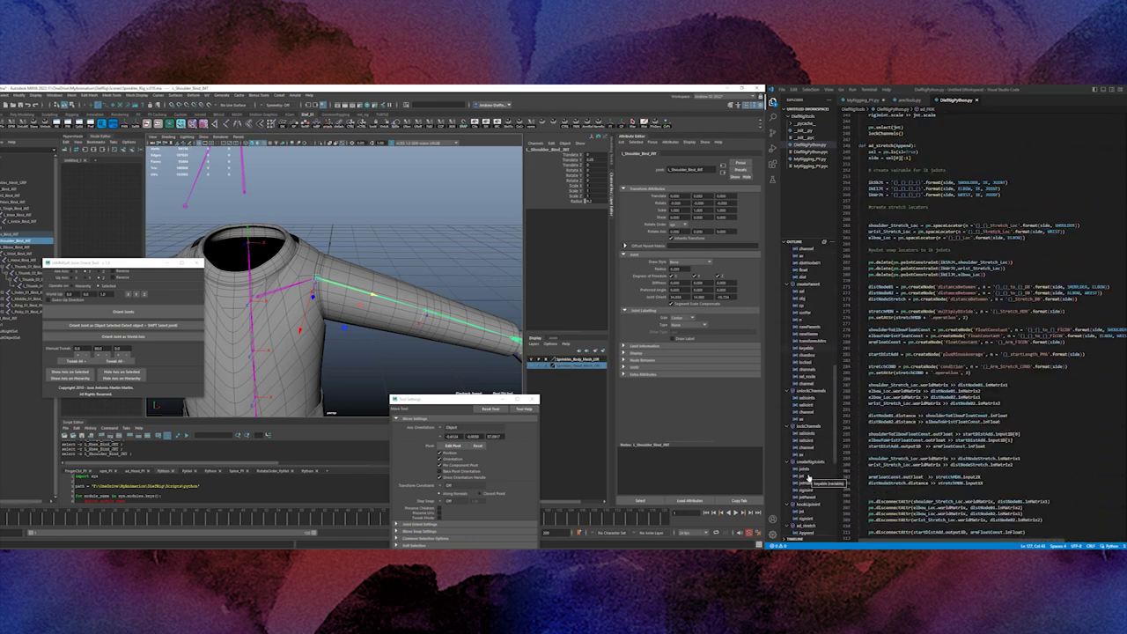
pyautogui.scroll(10, 810, 480)
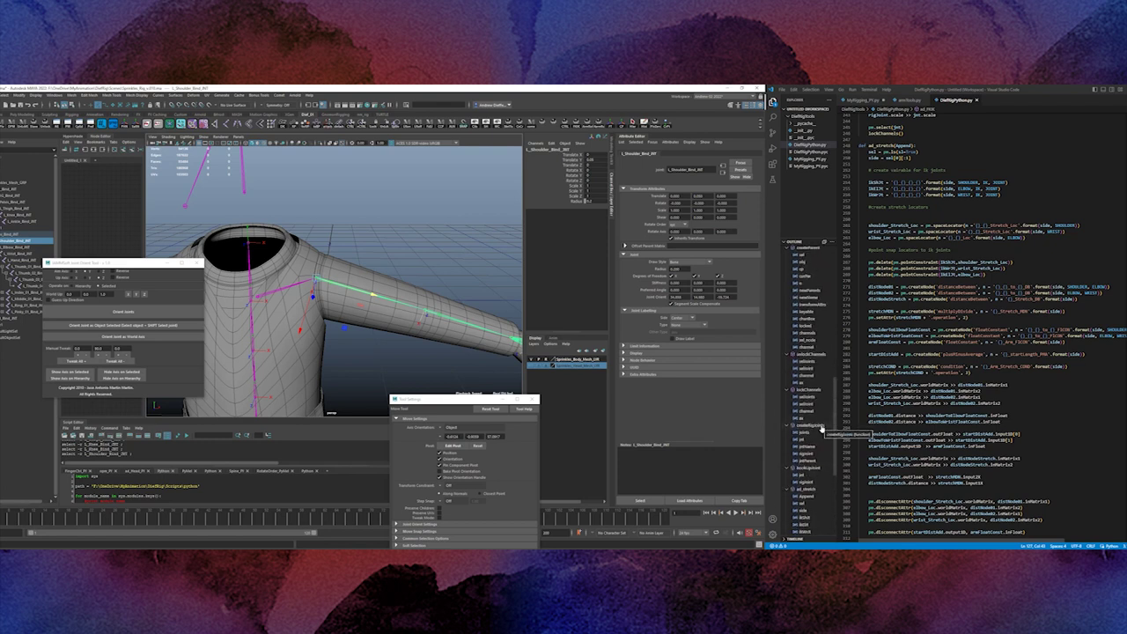
pyautogui.scroll(10, 815, 359)
pyautogui.scroll(3, 815, 360)
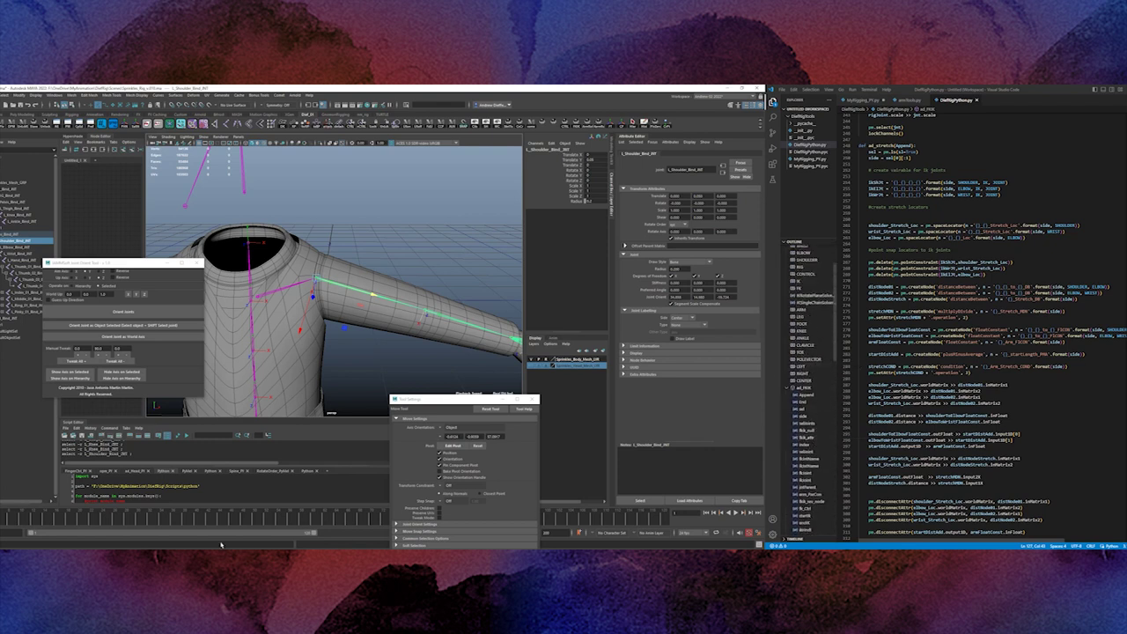
# Switch back to Maya, enlarge the Script Editor and look through its saved Python and PyMel scripts
pyautogui.click(188, 471)
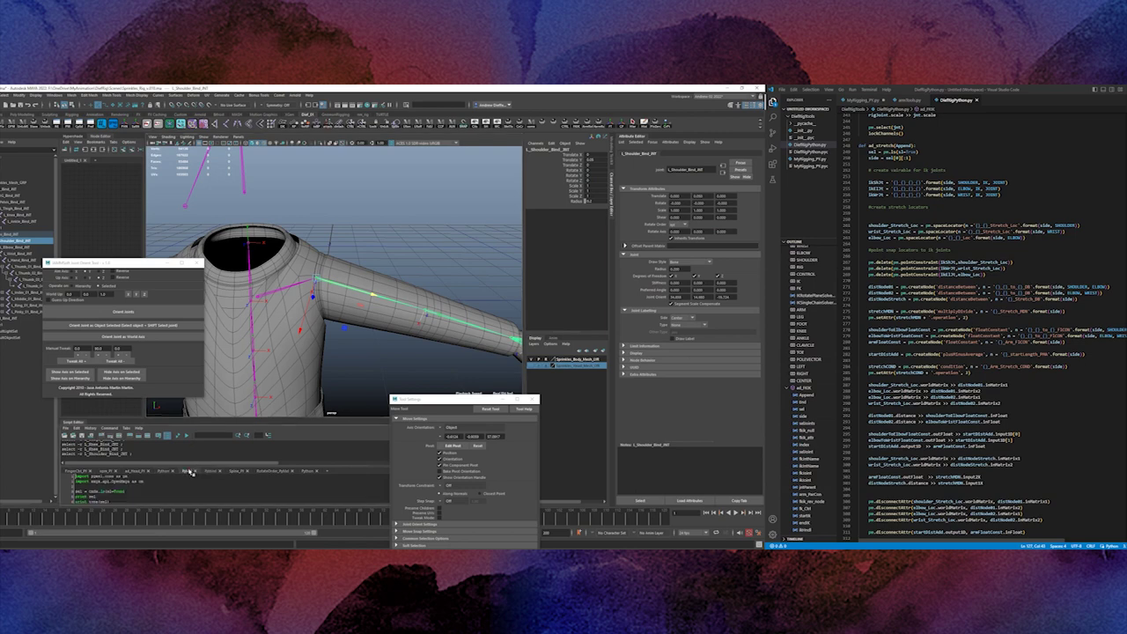
pyautogui.moveTo(234, 418); pyautogui.dragTo(235, 346)
pyautogui.click(213, 426)
pyautogui.click(278, 438)
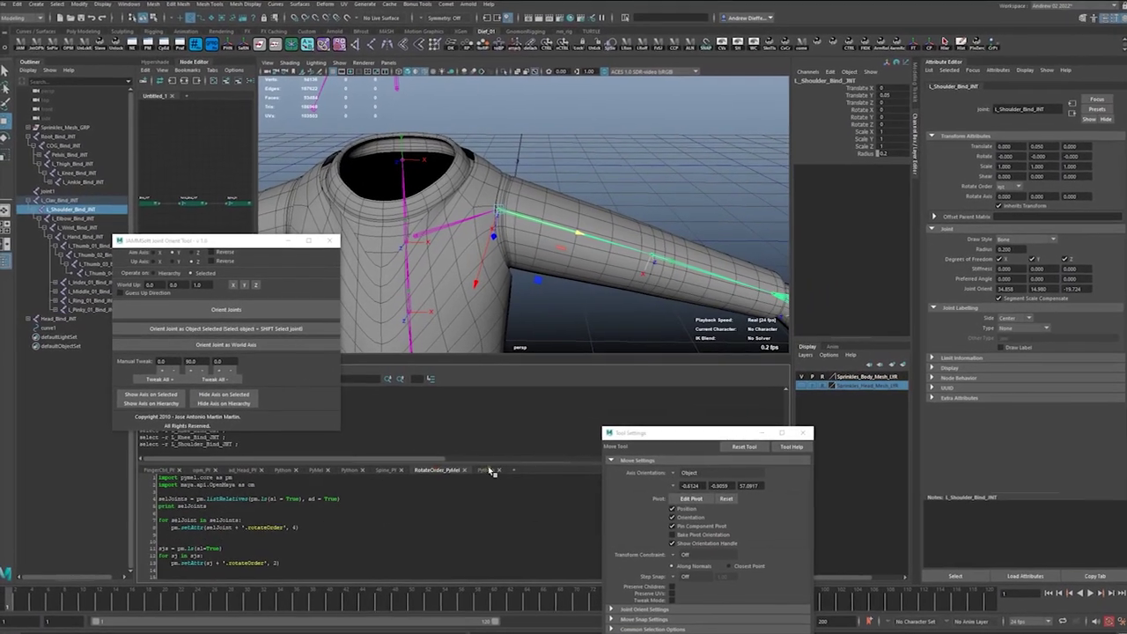
pyautogui.click(458, 462)
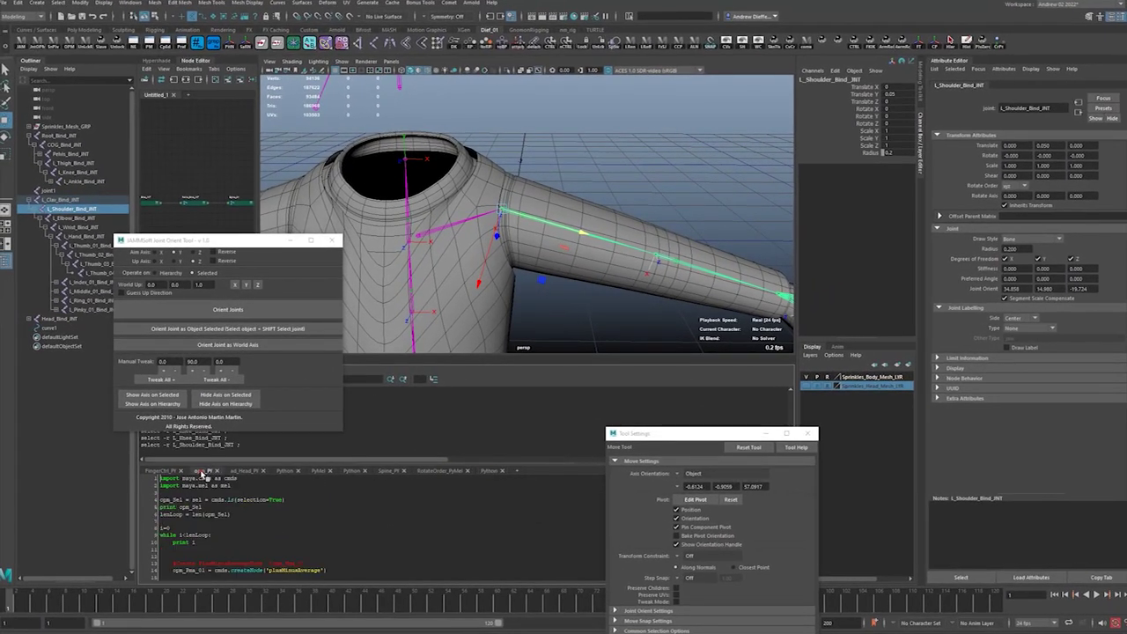
pyautogui.click(241, 470)
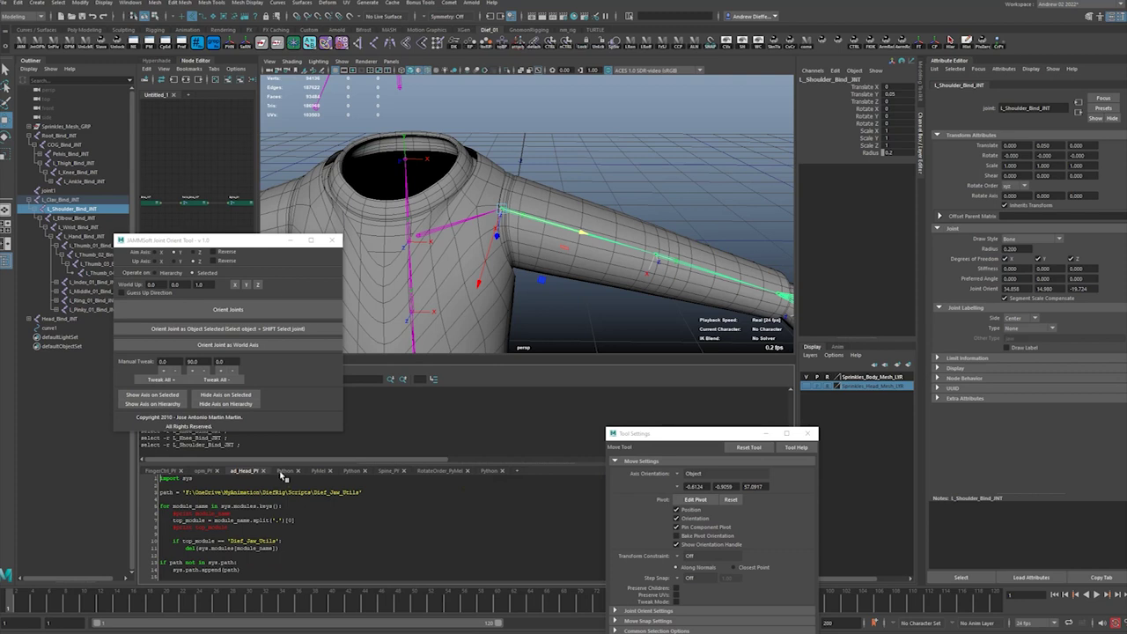
pyautogui.click(284, 471)
pyautogui.scroll(-2, 310, 534)
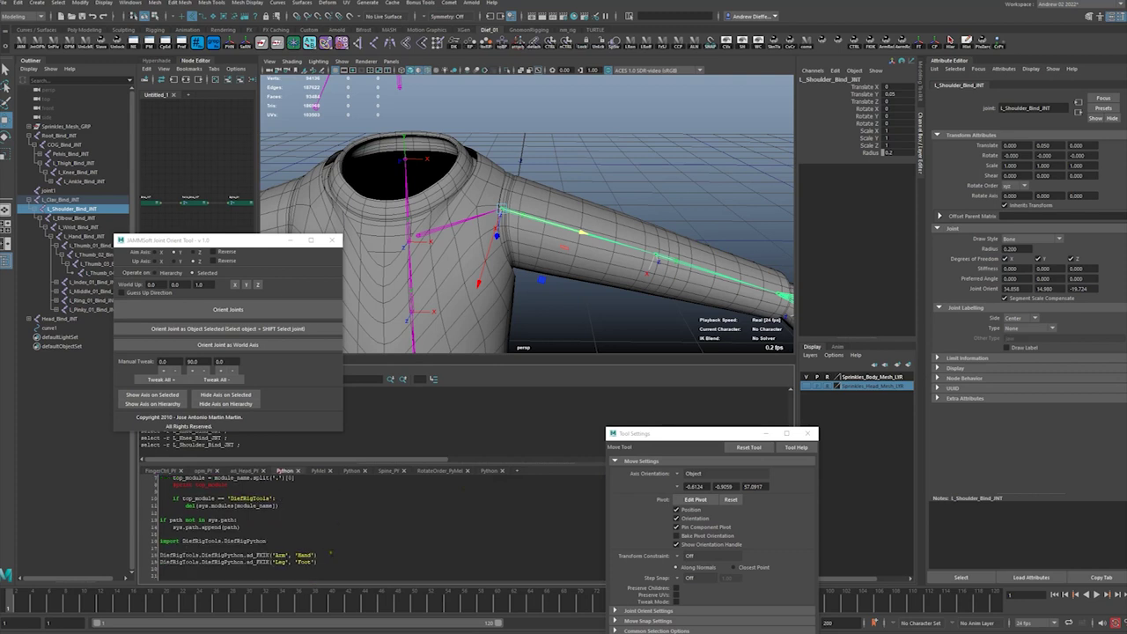
pyautogui.click(317, 471)
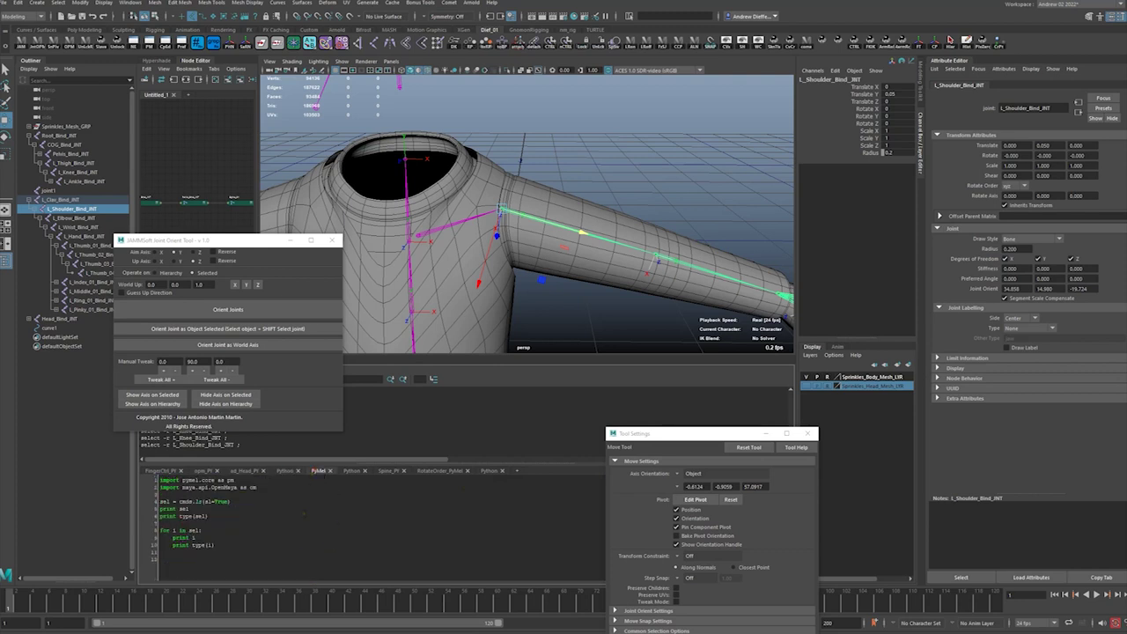
# Move the Joint Orient Tool aside and inspect the axes of the left clavicle and elbow bind joints
pyautogui.moveTo(232, 240); pyautogui.dragTo(154, 318)
pyautogui.keyDown('alt'); pyautogui.moveTo(504, 210); pyautogui.dragTo(475, 220); pyautogui.keyUp('alt')
pyautogui.click(443, 220)
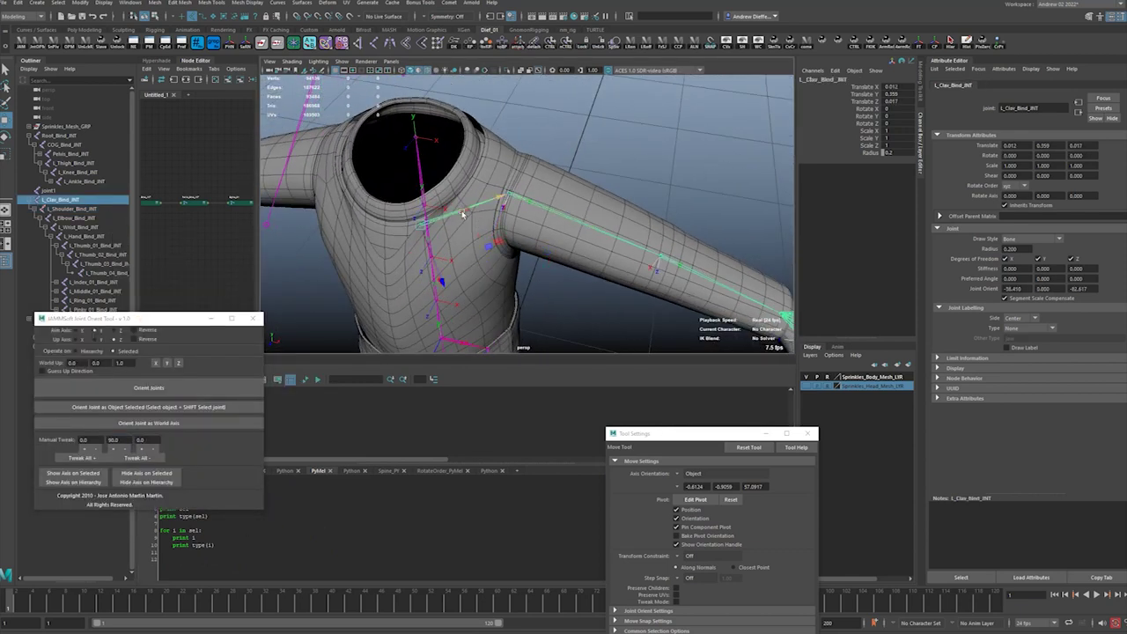
pyautogui.click(567, 217)
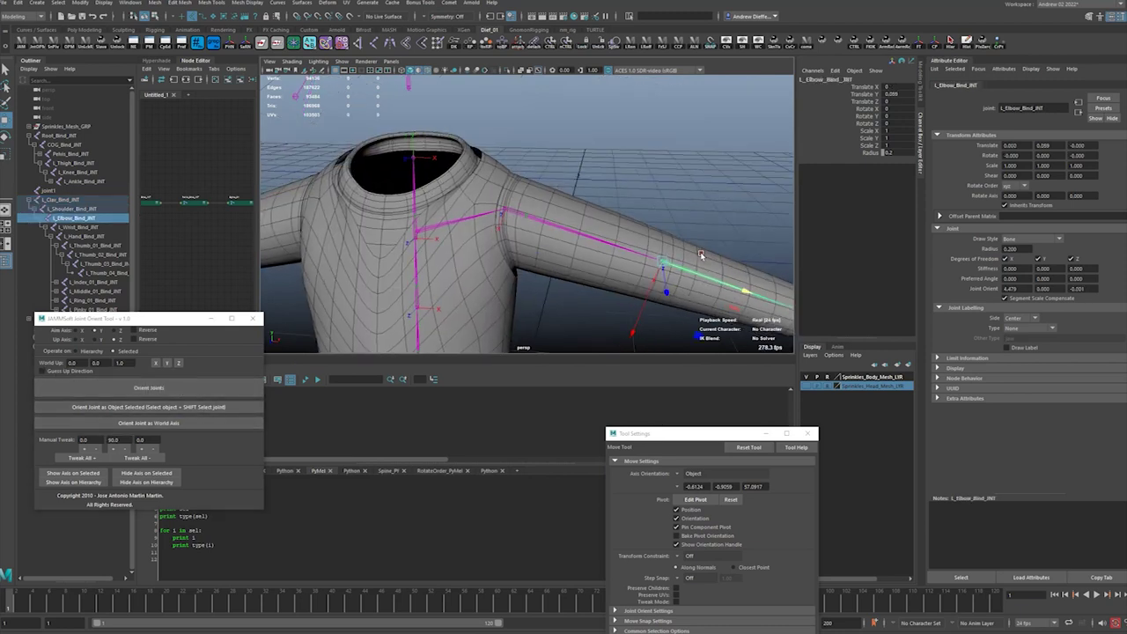
pyautogui.keyDown('alt'); pyautogui.moveTo(700, 256); pyautogui.dragTo(706, 253); pyautogui.keyUp('alt')
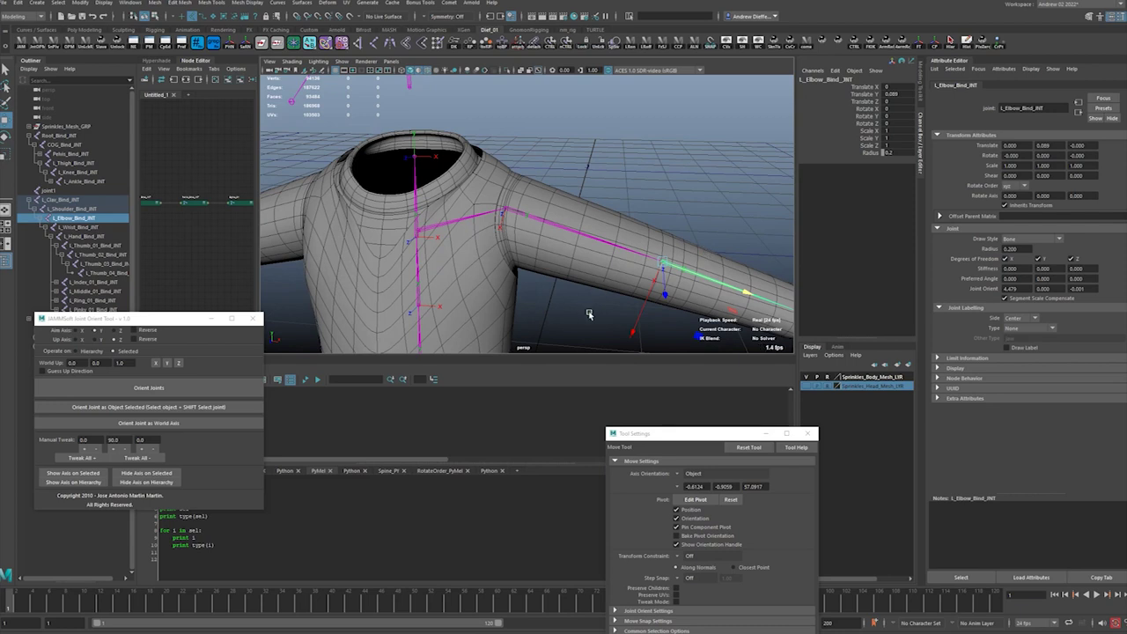
pyautogui.press('f')
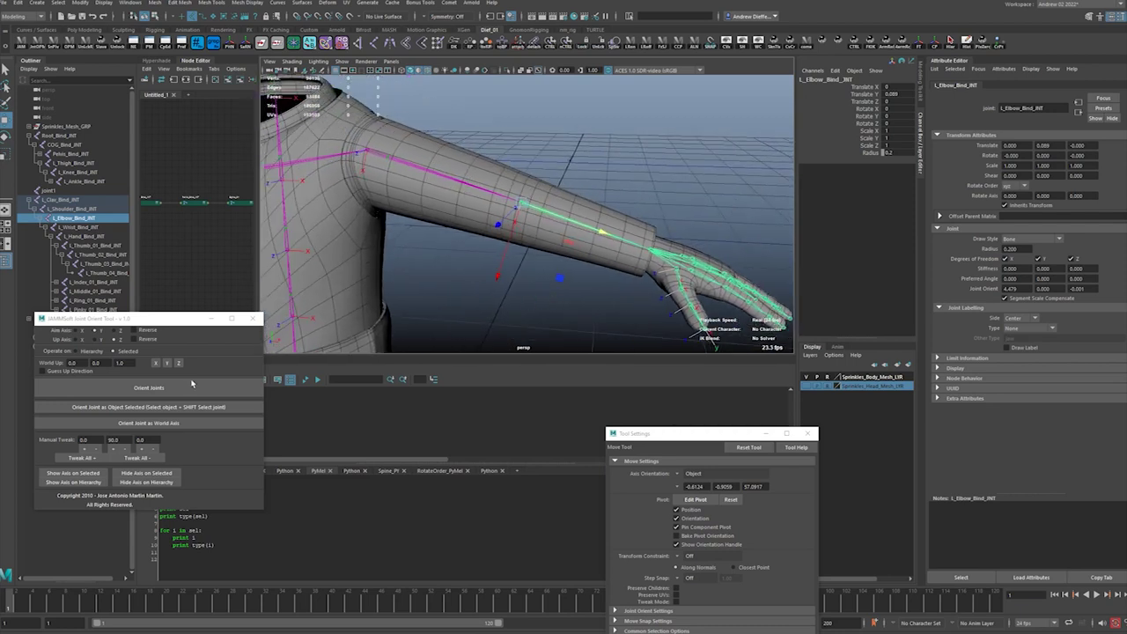
pyautogui.moveTo(696, 433); pyautogui.dragTo(981, 279)
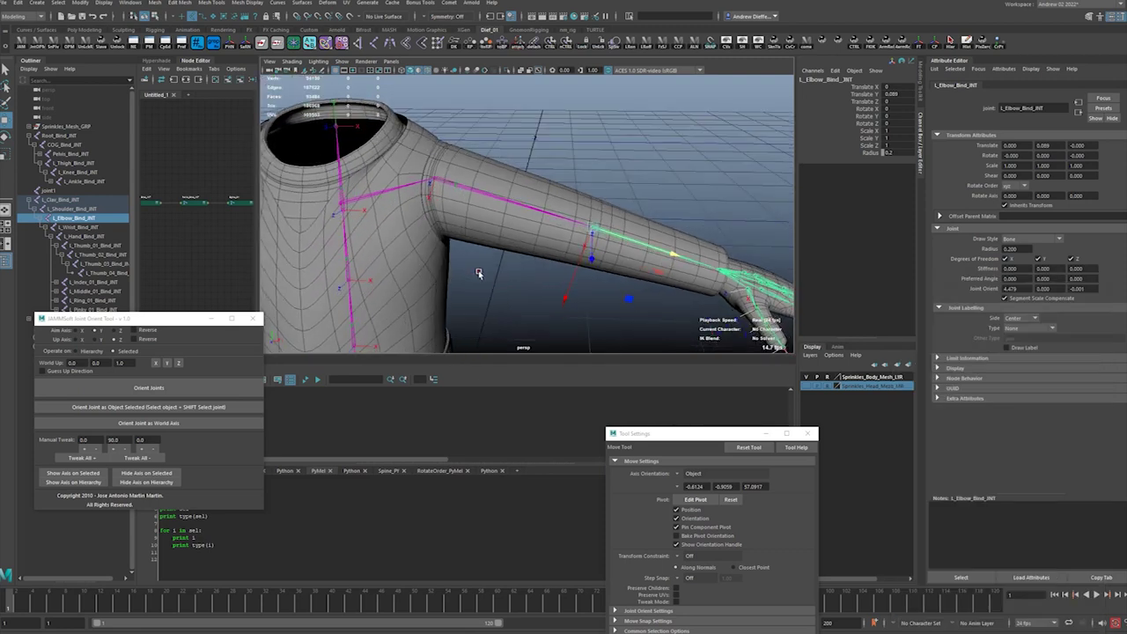
pyautogui.click(497, 288)
pyautogui.keyDown('alt'); pyautogui.moveTo(500, 292); pyautogui.dragTo(513, 285, button='middle'); pyautogui.keyUp('alt')
pyautogui.scroll(-5, 519, 280)
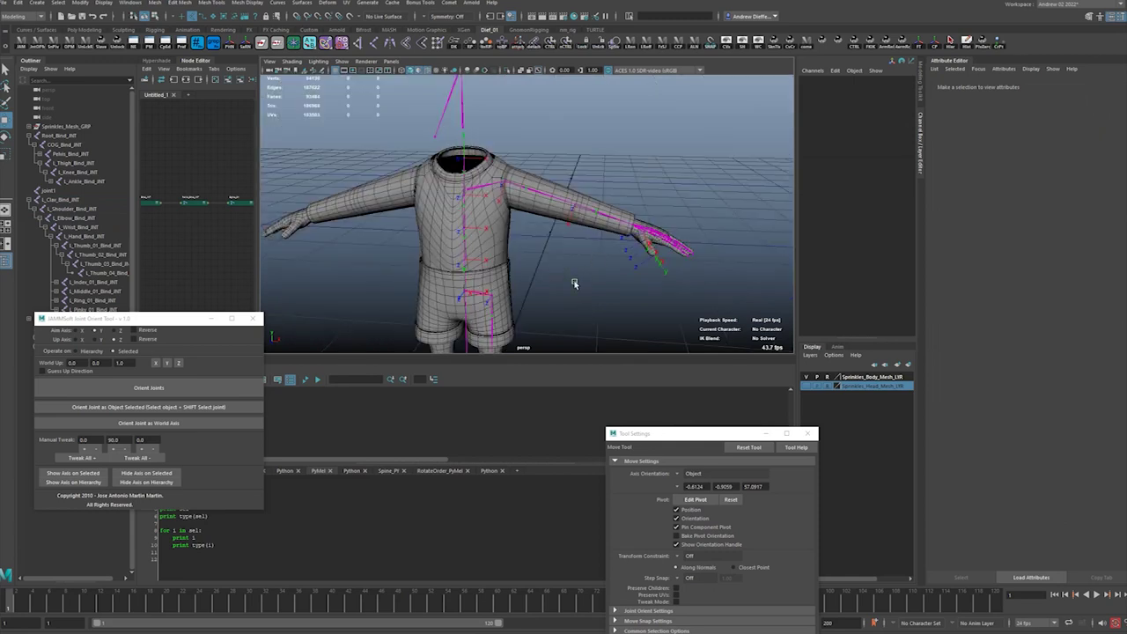
# Duplicate joint1 at the origin and move the copy to about X 0.128, Y 0.196
pyautogui.click(374, 43)
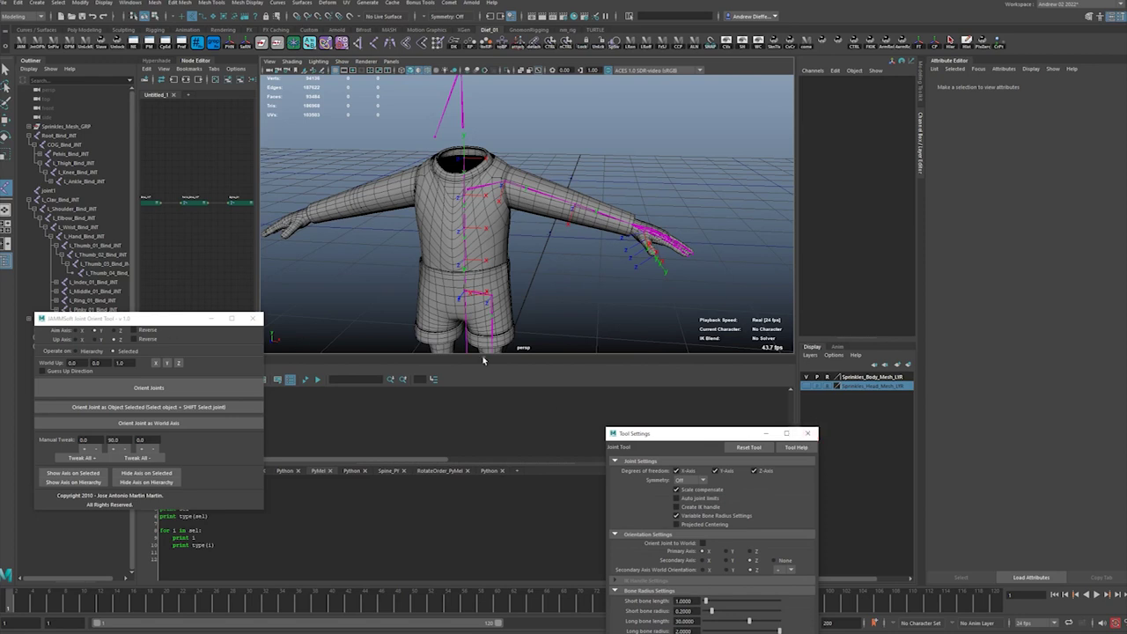
pyautogui.click(809, 433)
pyautogui.press('Return')
pyautogui.scroll(-5, 553, 311)
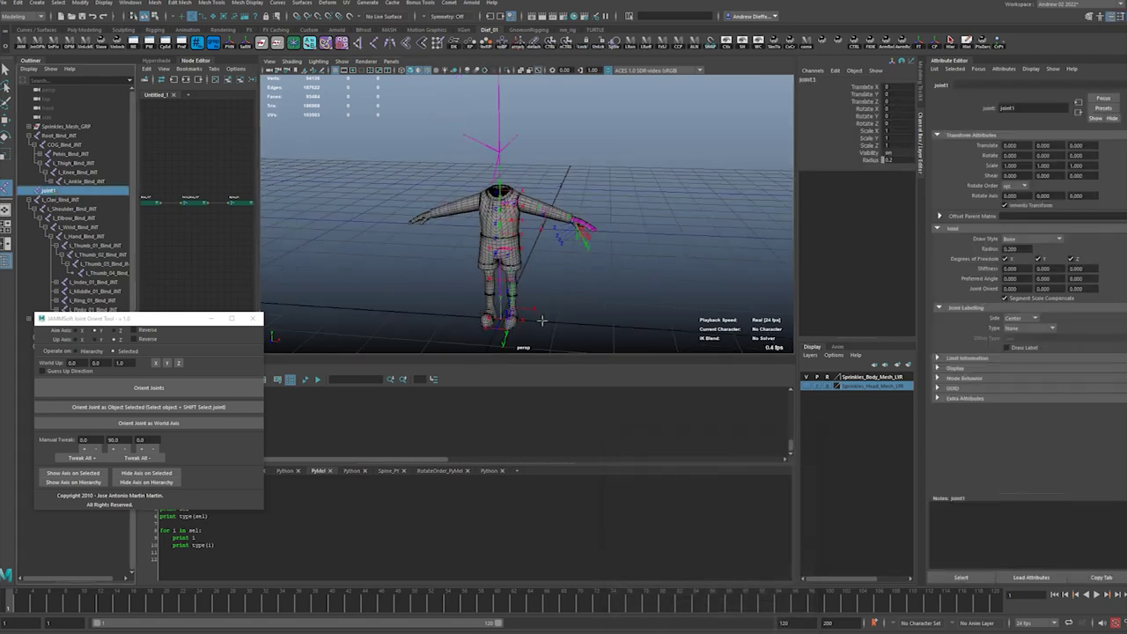
pyautogui.press('w')
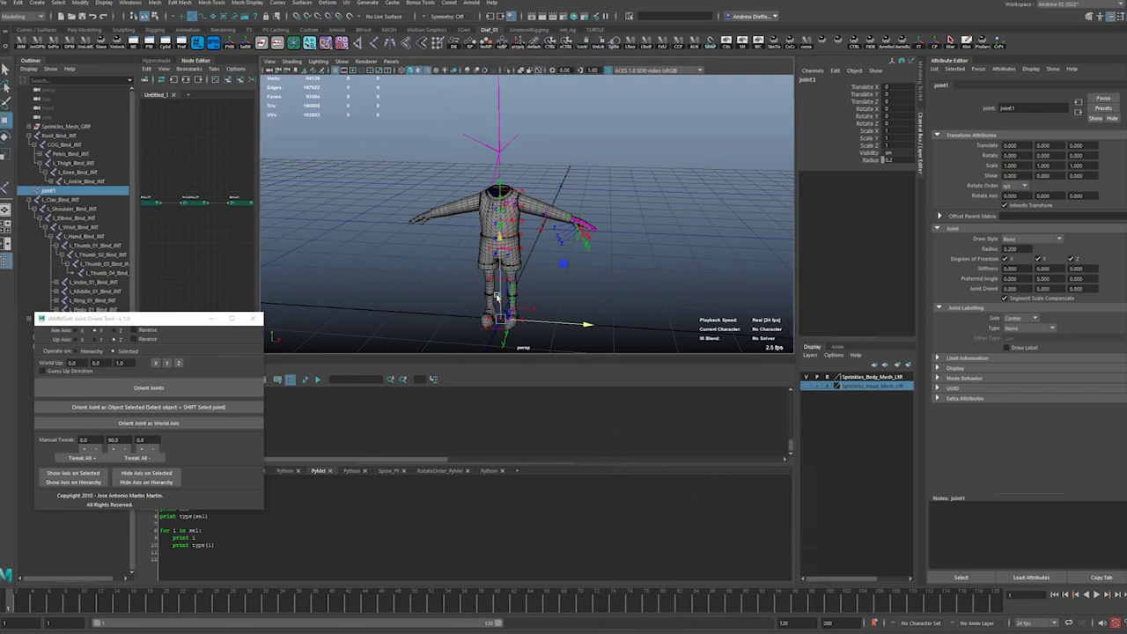
pyautogui.keyDown('shift'); pyautogui.moveTo(500, 239); pyautogui.dragTo(499, 174); pyautogui.keyUp('shift')
pyautogui.moveTo(521, 262); pyautogui.dragTo(567, 264)
# Snap joint2 to the position and rotation of L_Shoulder_Bind_JNT, leaving joint2 selected
pyautogui.scroll(8, 537, 227)
pyautogui.scroll(-10, 536, 226)
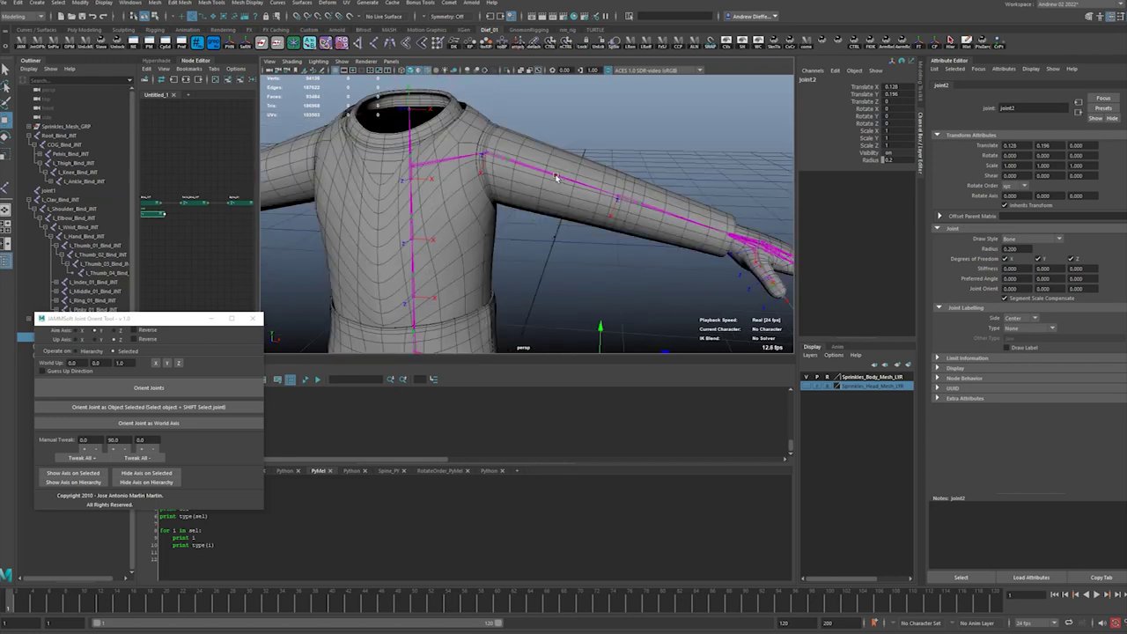
pyautogui.click(556, 177)
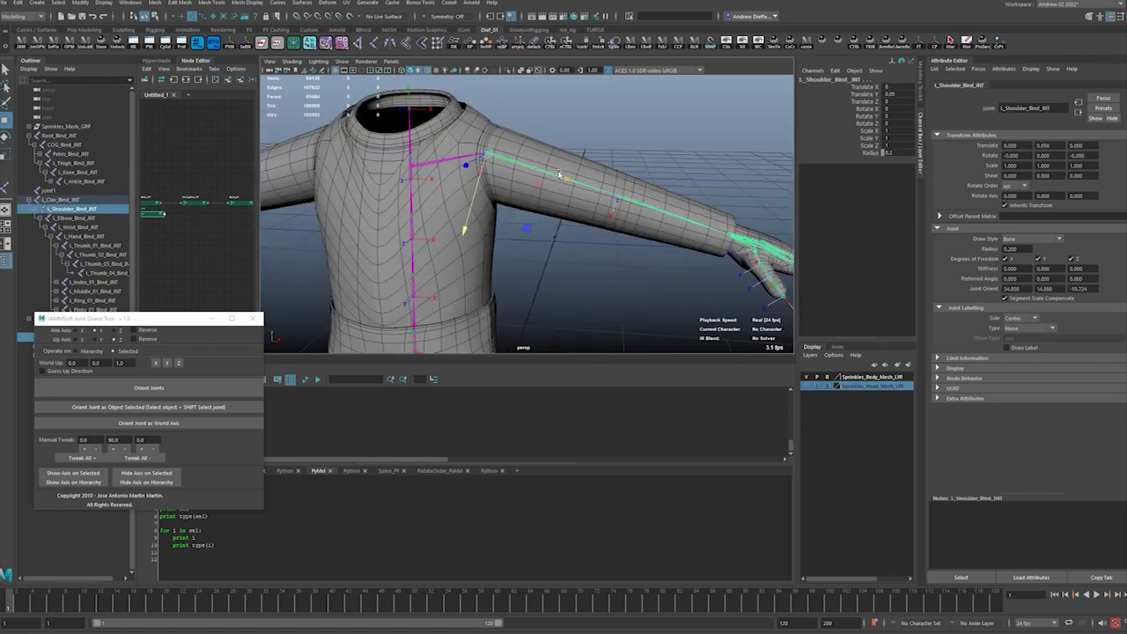
pyautogui.click(310, 46)
pyautogui.moveTo(118, 323); pyautogui.dragTo(268, 368)
pyautogui.click(49, 337)
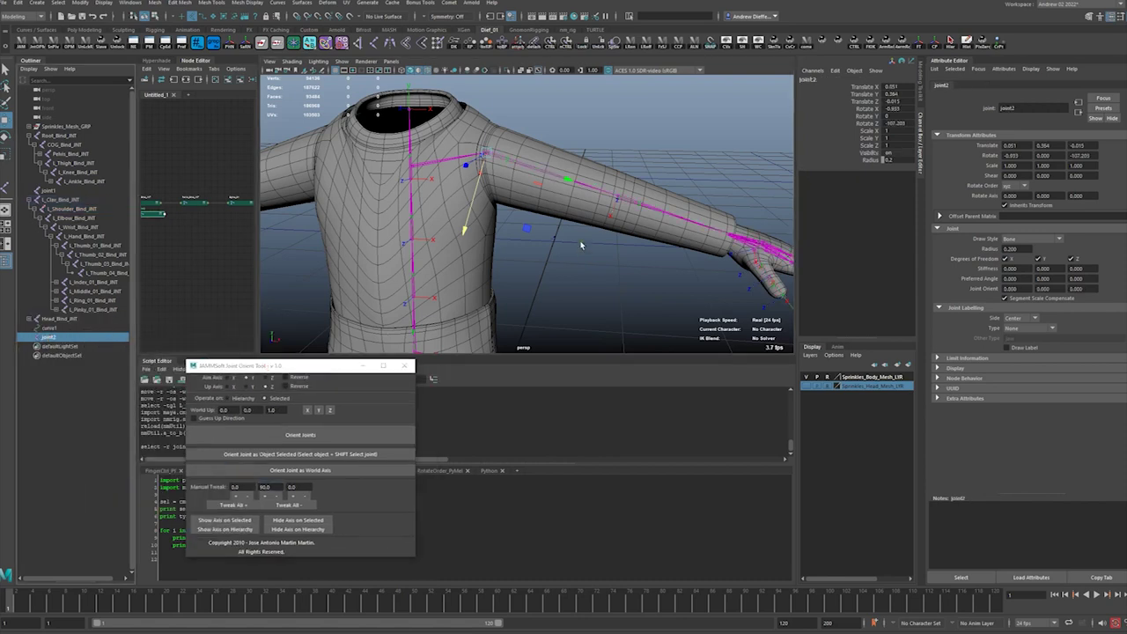
# Duplicate joint2 and move the copy along the left upper arm to about X 0.096, Y 0.350, Z -0.015
pyautogui.scroll(5, 586, 248)
pyautogui.moveTo(588, 252)
pyautogui.keyDown('alt'); pyautogui.mouseDown()
pyautogui.moveTo(571, 247)
pyautogui.moveTo(606, 256)
pyautogui.moveTo(606, 244)
pyautogui.mouseUp(); pyautogui.keyUp('alt')
pyautogui.press('f')
pyautogui.scroll(-10, 578, 248)
pyautogui.scroll(3, 606, 257)
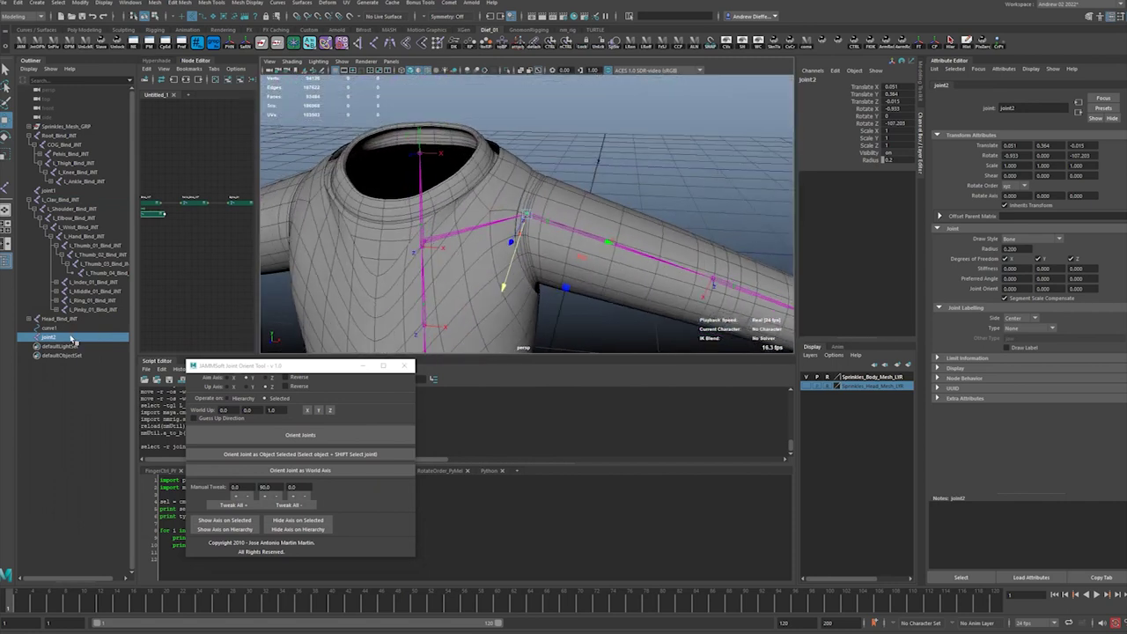
pyautogui.click(613, 246)
pyautogui.moveTo(617, 246); pyautogui.dragTo(714, 261)
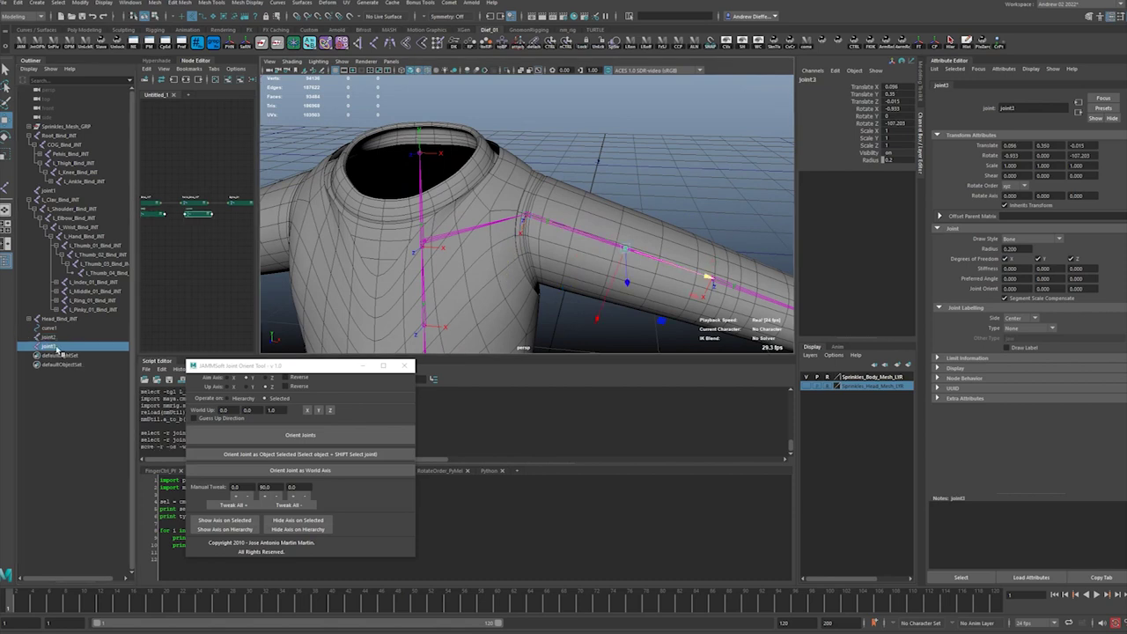
# Point-constrain joint3 to both L_Shoulder_Bind_JNT and L_Elbow_Bind_JNT to centre it between them
pyautogui.click(77, 210)
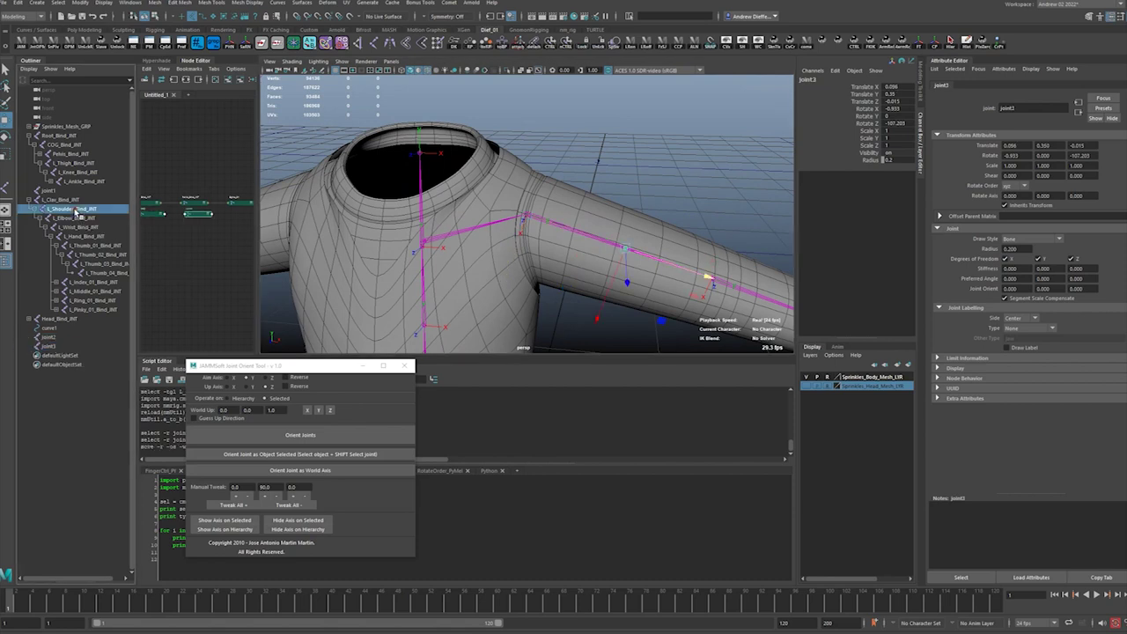
pyautogui.keyDown('ctrl'); pyautogui.click(90, 219); pyautogui.keyUp('ctrl')
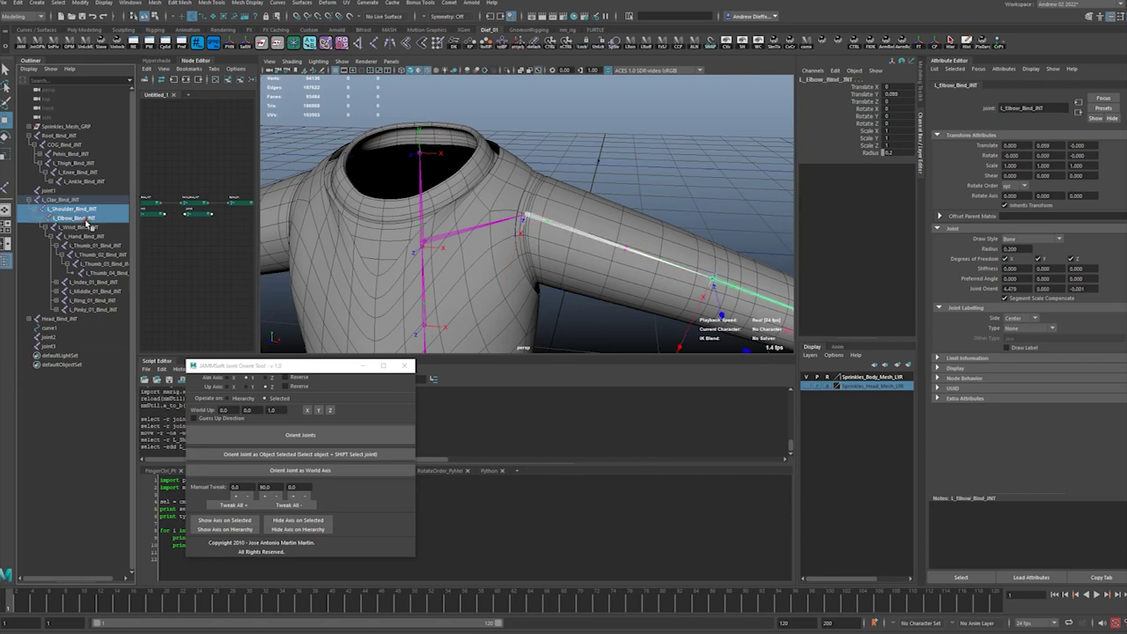
pyautogui.keyDown('ctrl'); pyautogui.click(48, 348); pyautogui.keyUp('ctrl')
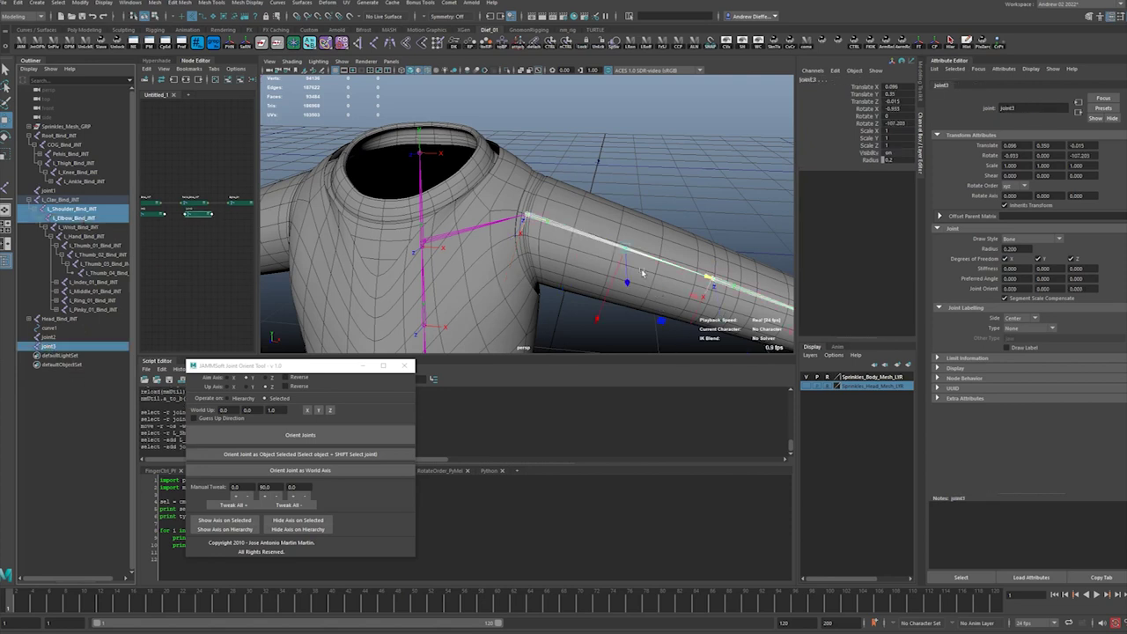
pyautogui.rightClick(640, 145)
pyautogui.press('space')
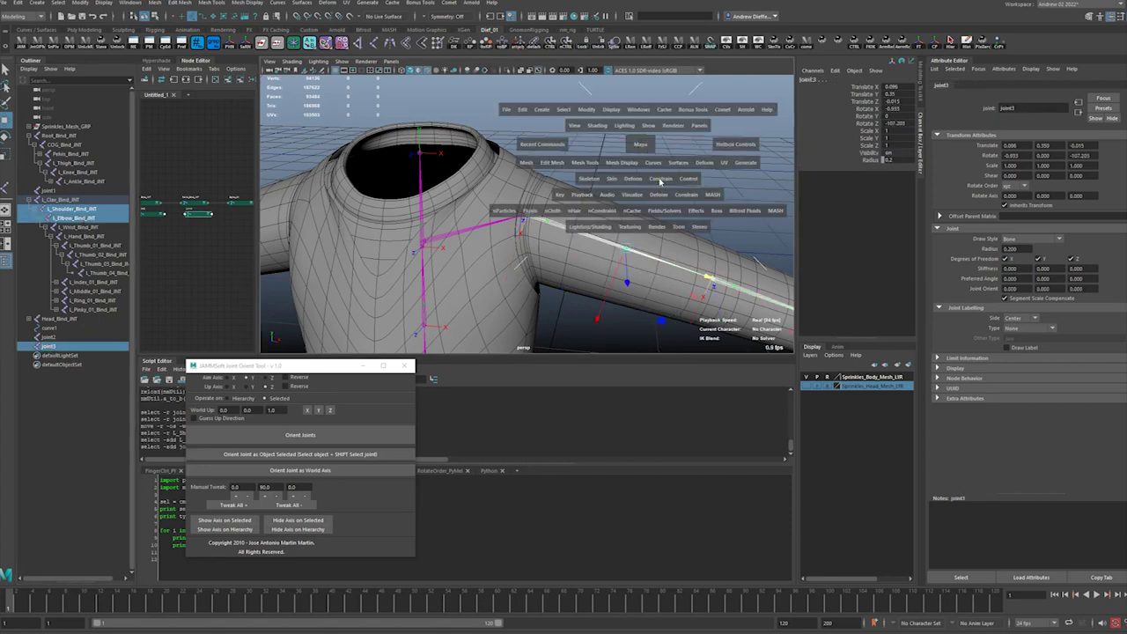
pyautogui.moveTo(659, 180)
pyautogui.mouseDown()
pyautogui.moveTo(726, 203)
pyautogui.moveTo(711, 213)
pyautogui.moveTo(640, 182)
pyautogui.mouseUp()
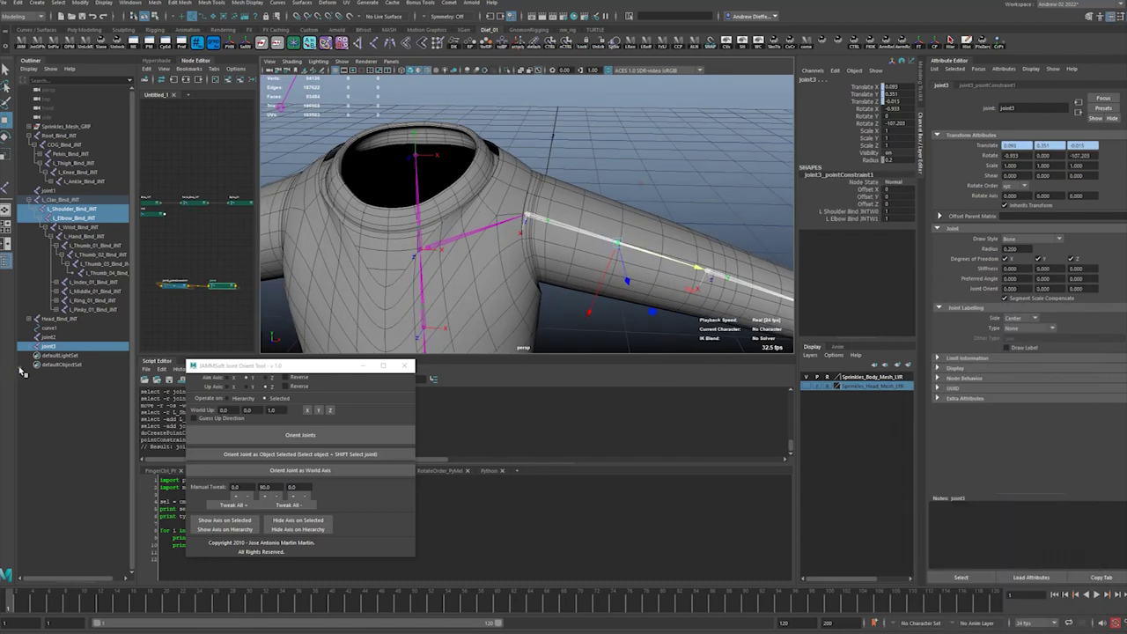
# Delete the point constraint under joint3 and reselect the joint
pyautogui.click(29, 346)
pyautogui.click(60, 356)
pyautogui.press('Delete')
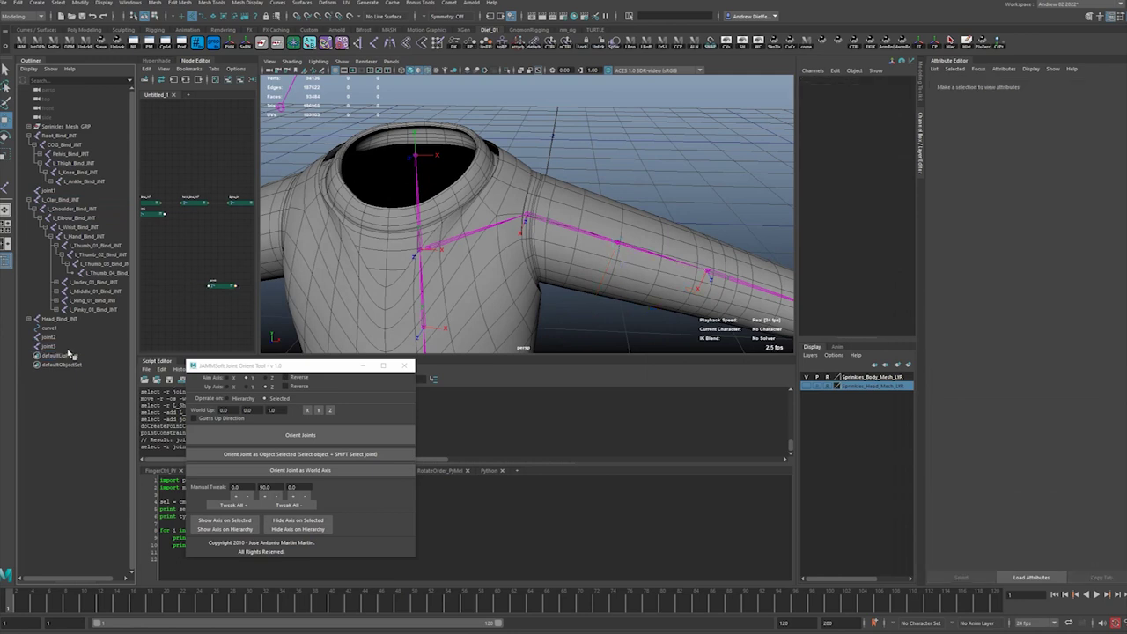
pyautogui.click(52, 346)
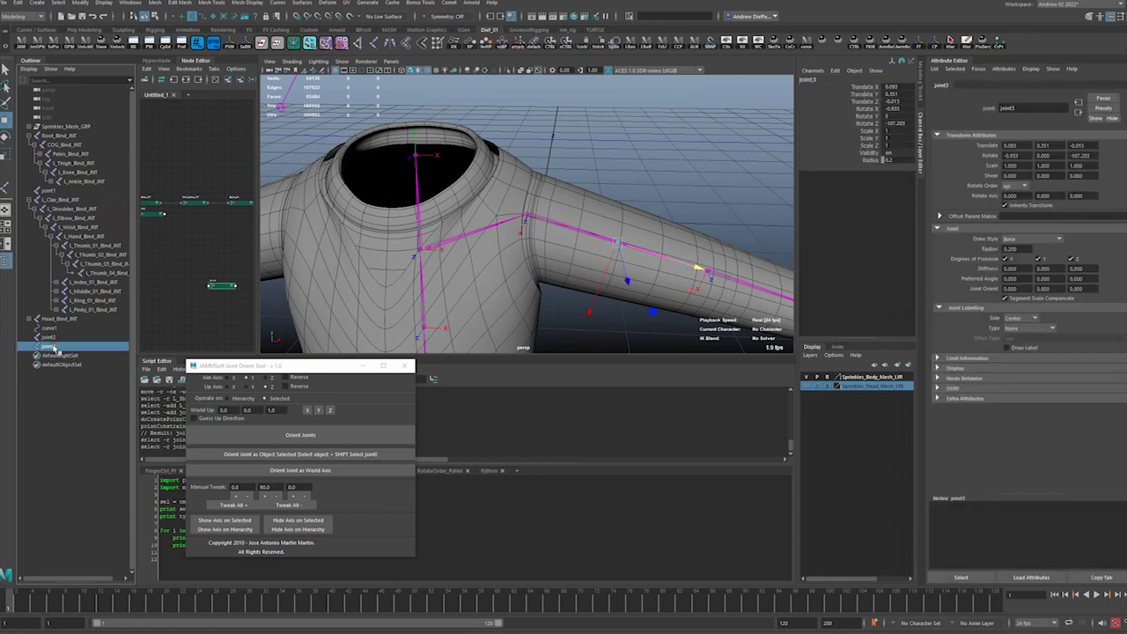
# Rename L_Shoulder_Bind_JNT as L_UpperArm_Bind_JNT
pyautogui.click(76, 210)
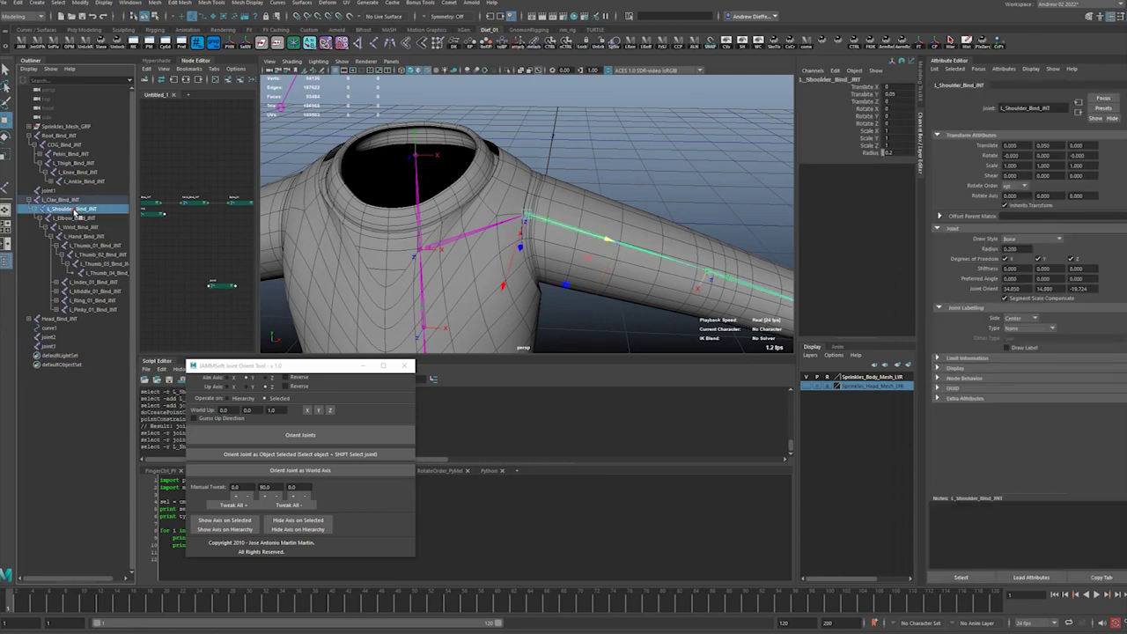
pyautogui.doubleClick(76, 211)
pyautogui.moveTo(75, 210); pyautogui.dragTo(57, 209)
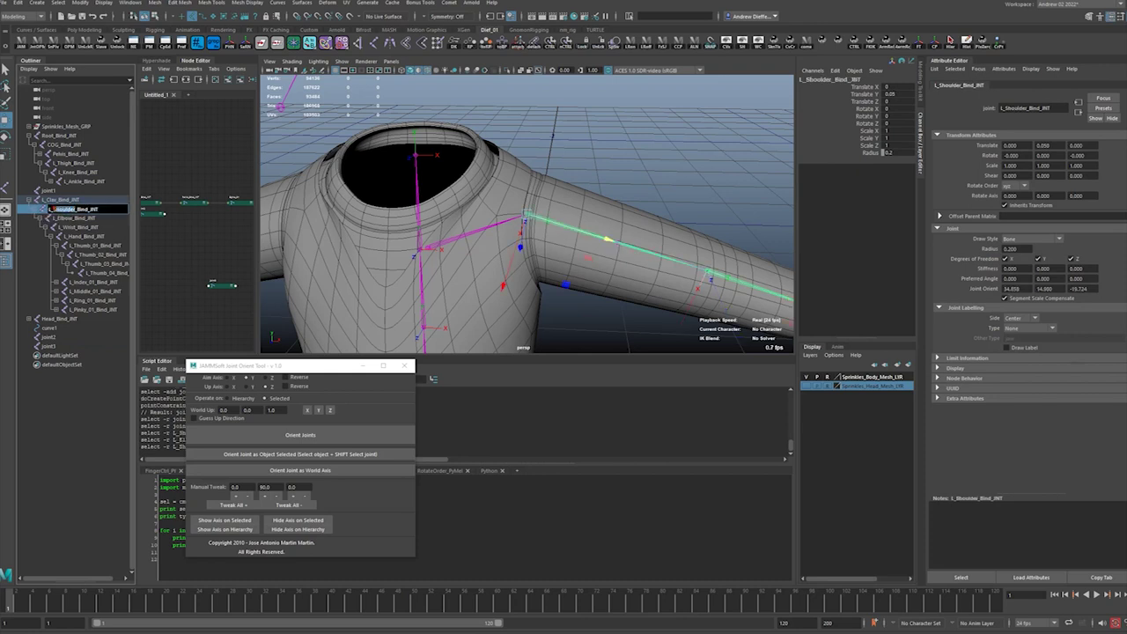
pyautogui.write('UpperArm')
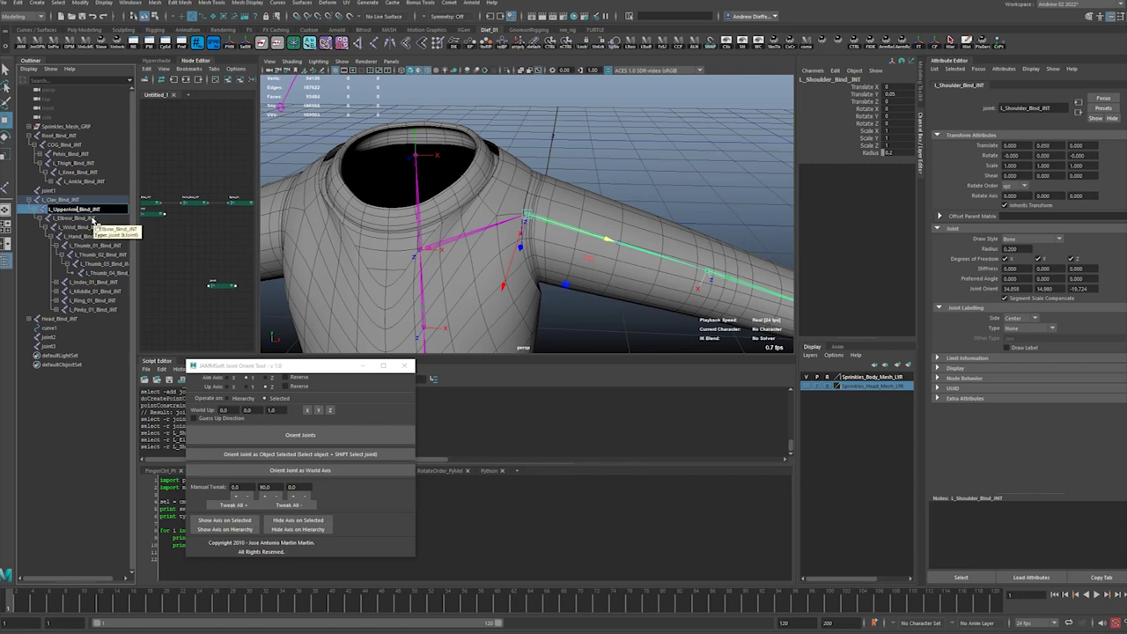
pyautogui.press('Return')
pyautogui.doubleClick(6, 118)
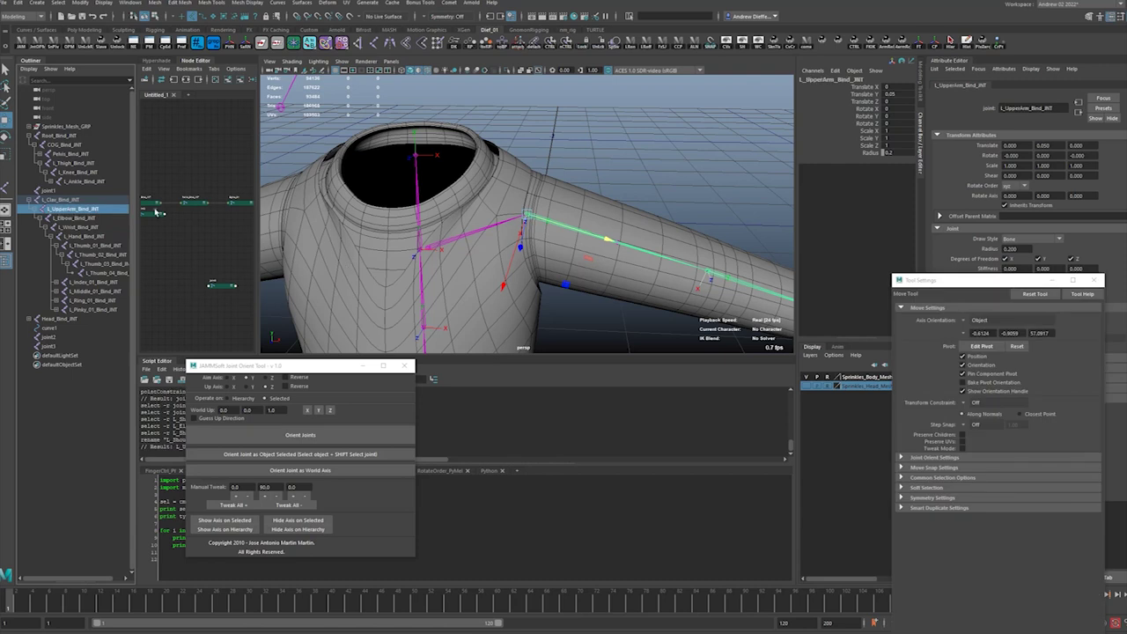
# Rename L_Elbow_Bind_JNT as L_LowerArm_Bind_JNT
pyautogui.doubleClick(91, 209)
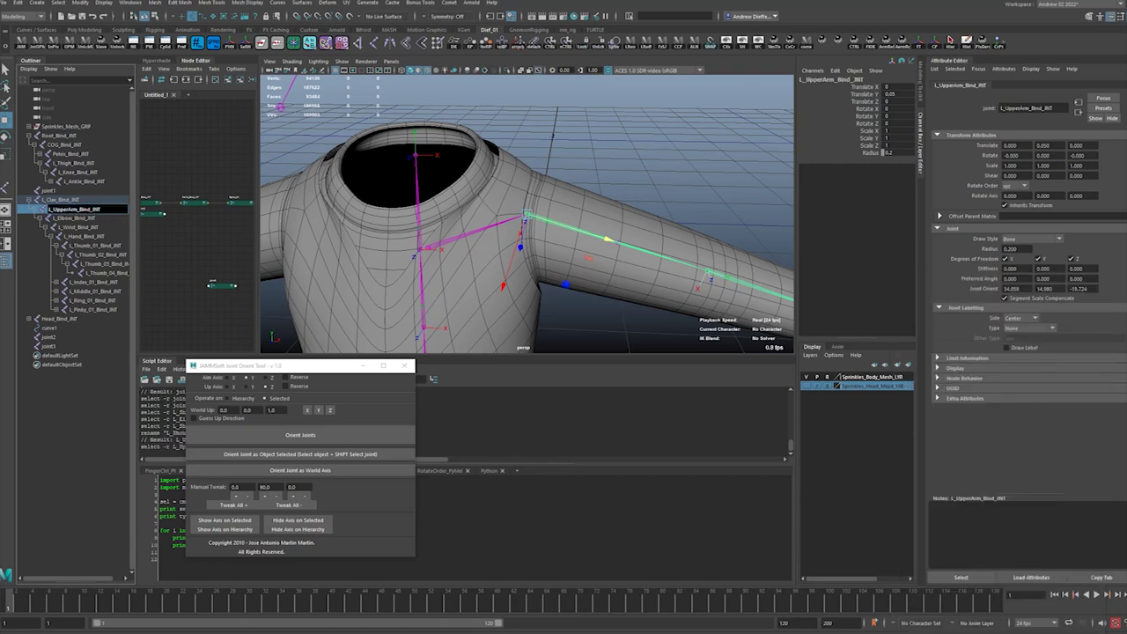
pyautogui.doubleClick(6, 121)
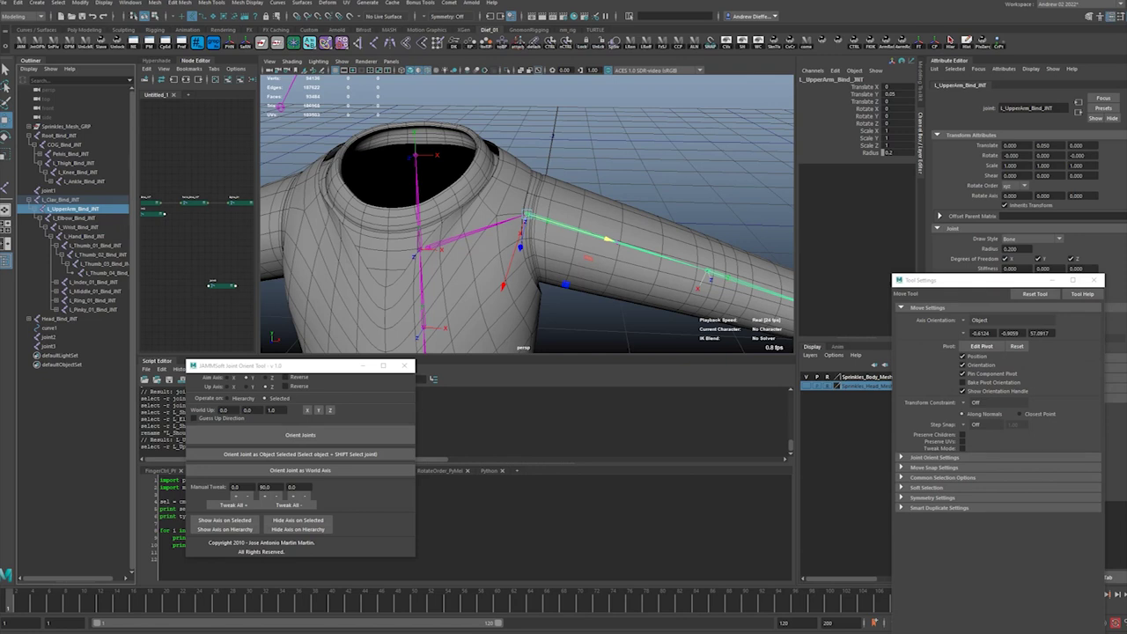
pyautogui.doubleClick(87, 218)
pyautogui.write('L_LowerArm_Bind_JNT')
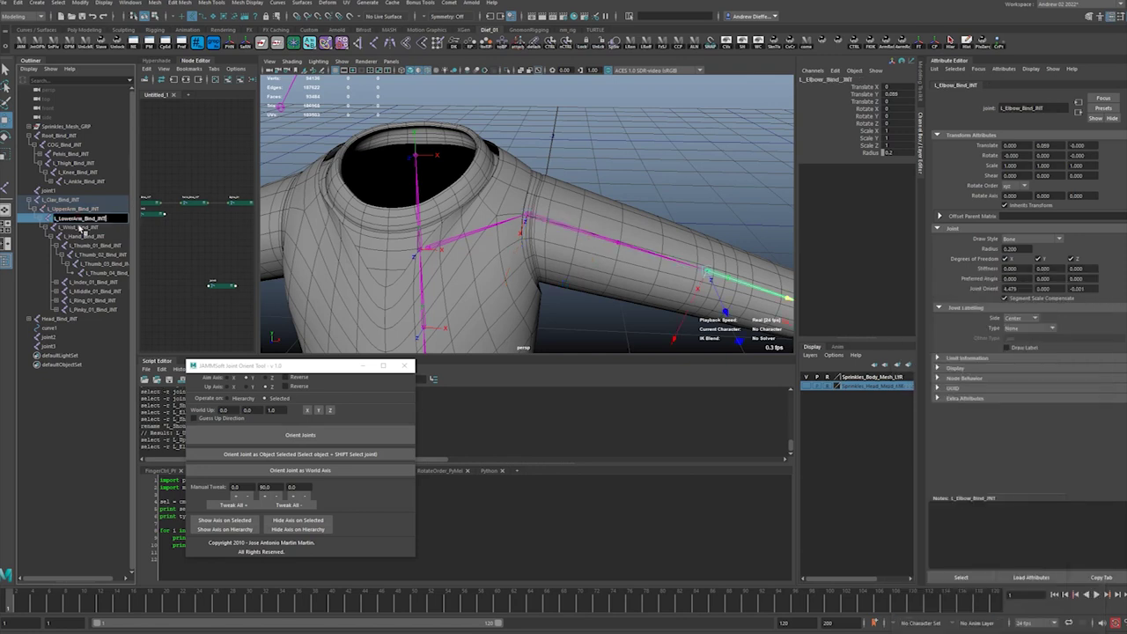
pyautogui.click(80, 227)
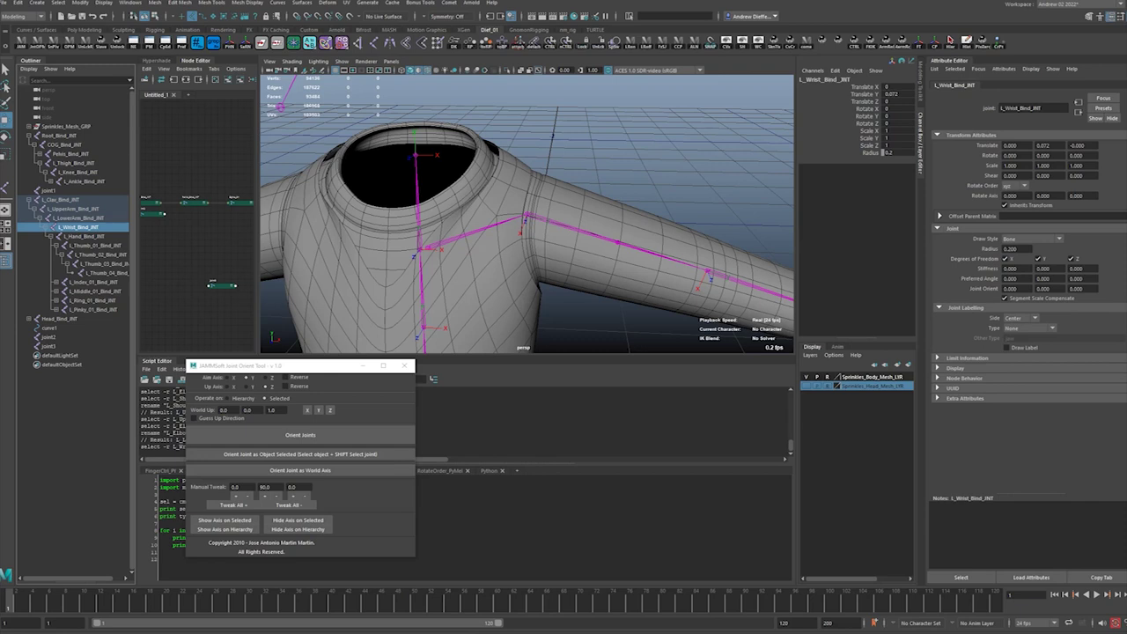
pyautogui.doubleClick(6, 120)
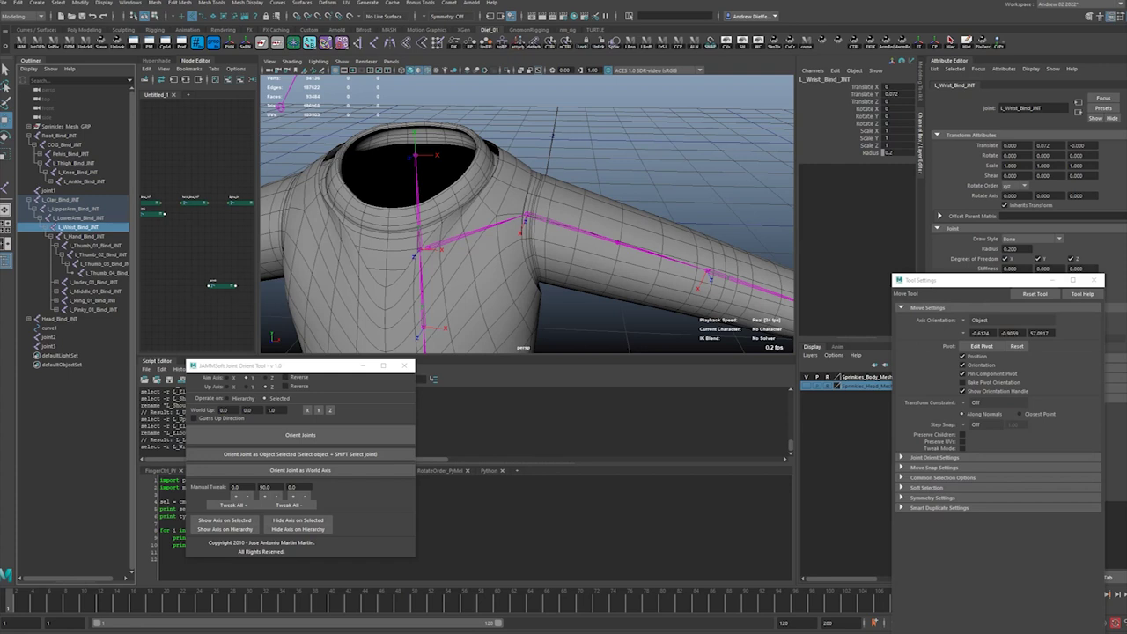
# Rename joint2 as L_UpperArm_Twist_01_Bind_JNT and joint3 as L_UpperArm_Twist_02_Bind_JNT
pyautogui.doubleClick(49, 336)
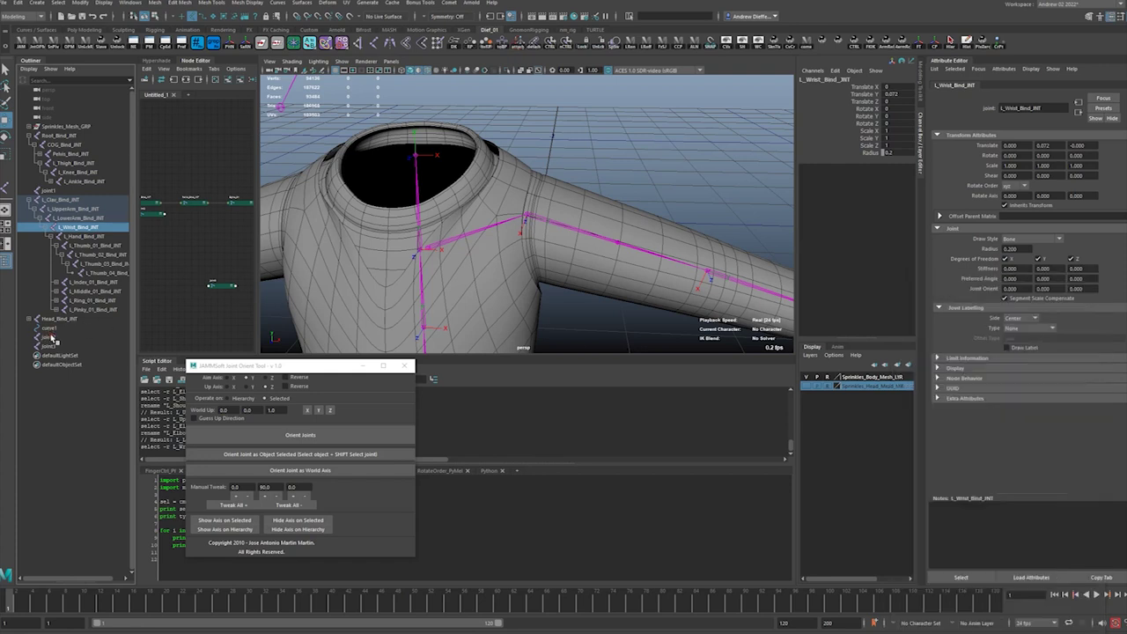
pyautogui.write('L_UpperArm_Twist_01_Bind_JNT')
pyautogui.press('Return')
pyautogui.doubleClick(67, 347)
pyautogui.write('L_UpperArm_Twist_01_Bind_JNT')
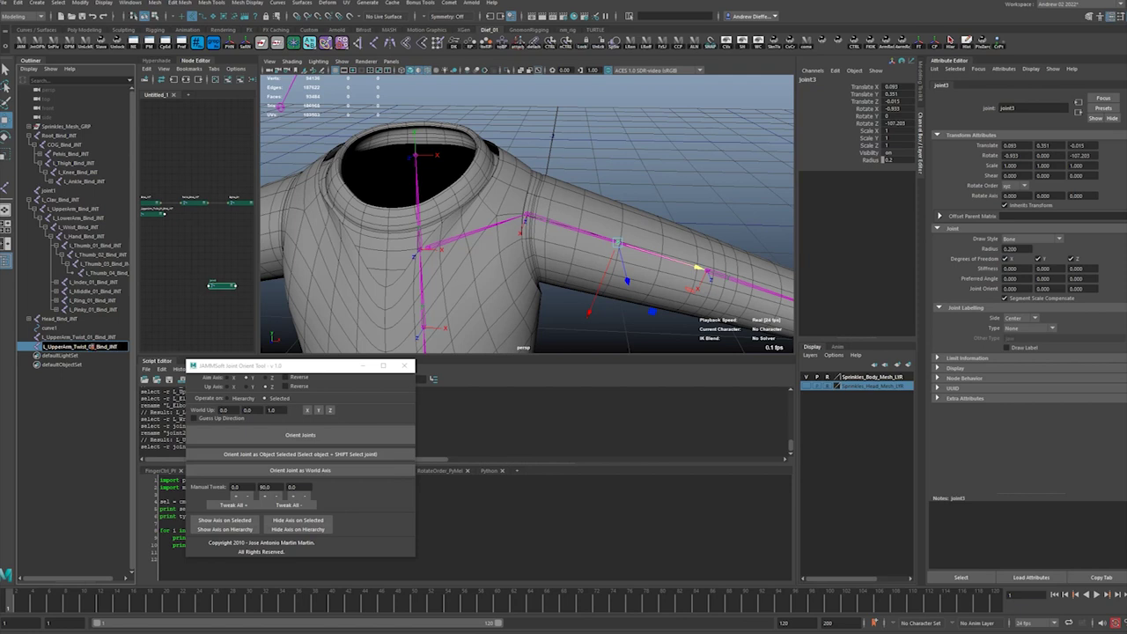
pyautogui.write('2')
pyautogui.click(86, 328)
# Parent L_UpperArm_Twist_02_Bind_JNT under L_UpperArm_Twist_01_Bind_JNT, and parent that twist chain under L_UpperArm_Bind_JNT
pyautogui.click(89, 338)
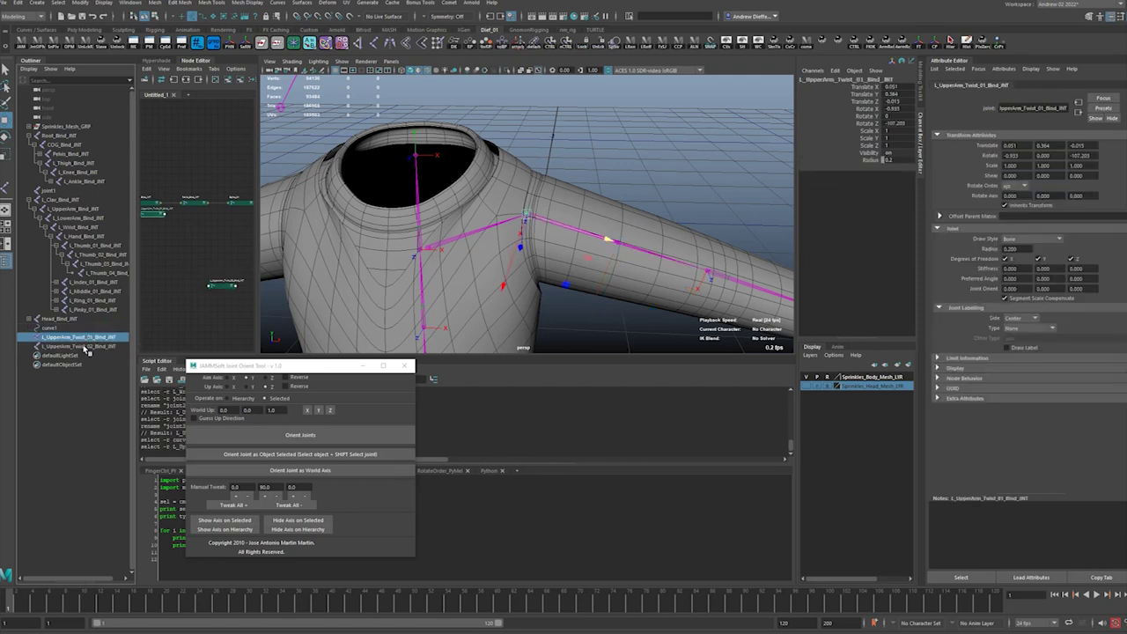
pyautogui.click(87, 347)
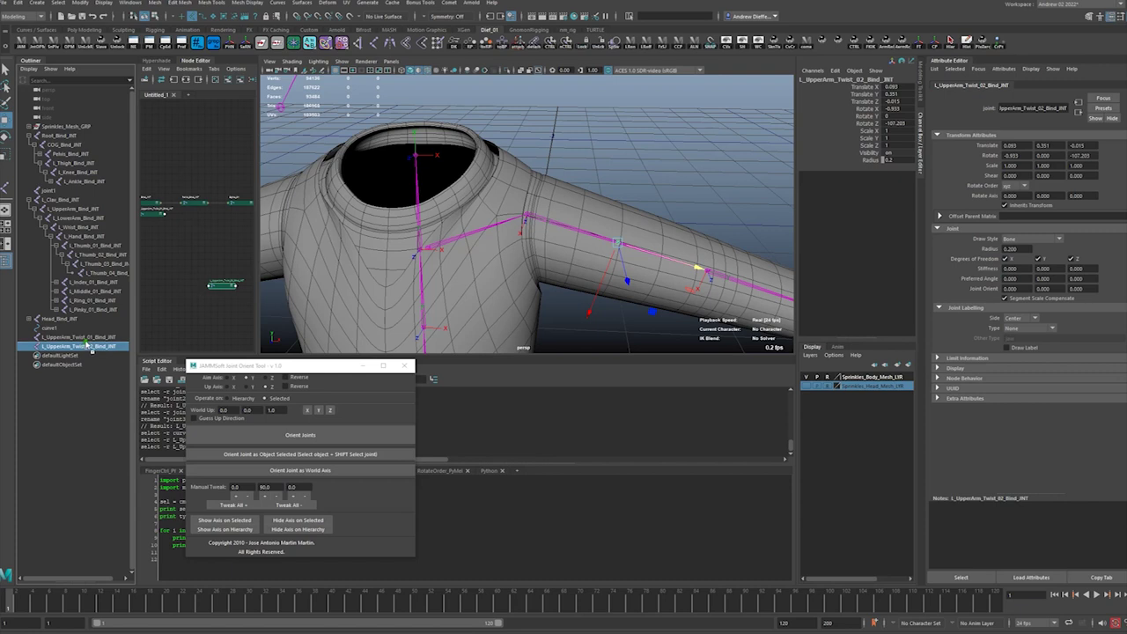
pyautogui.moveTo(86, 338); pyautogui.dragTo(78, 215, button='middle')
pyautogui.click(76, 339)
pyautogui.click(42, 319)
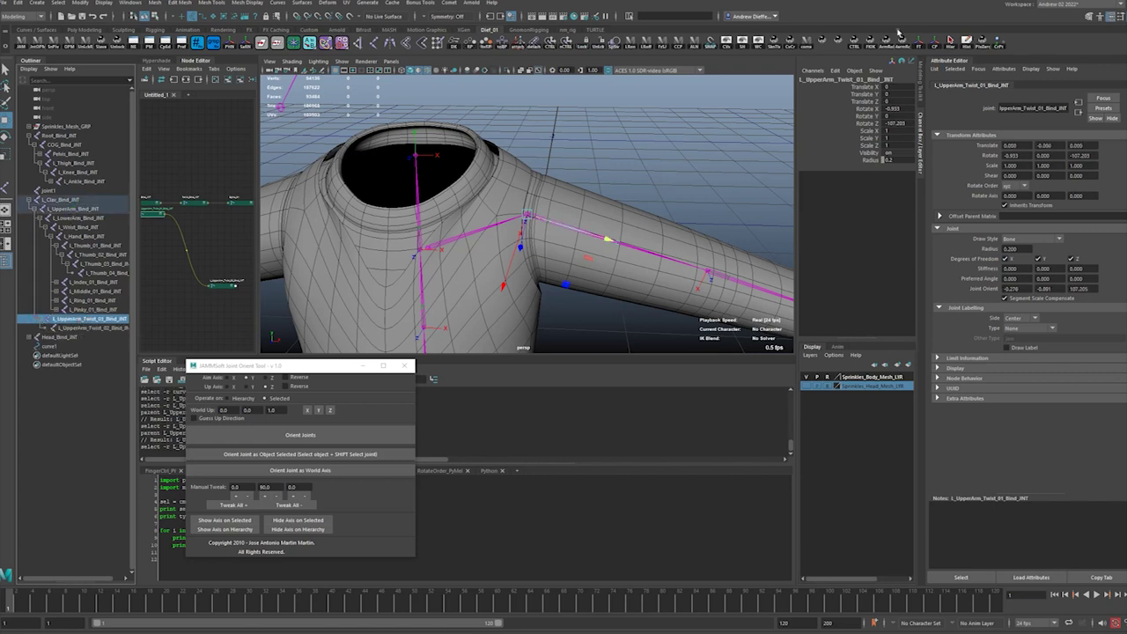
# Freeze the transformations on both upper arm twist joints, leaving L_UpperArm_Twist_01_Bind_JNT selected
pyautogui.click(74, 209)
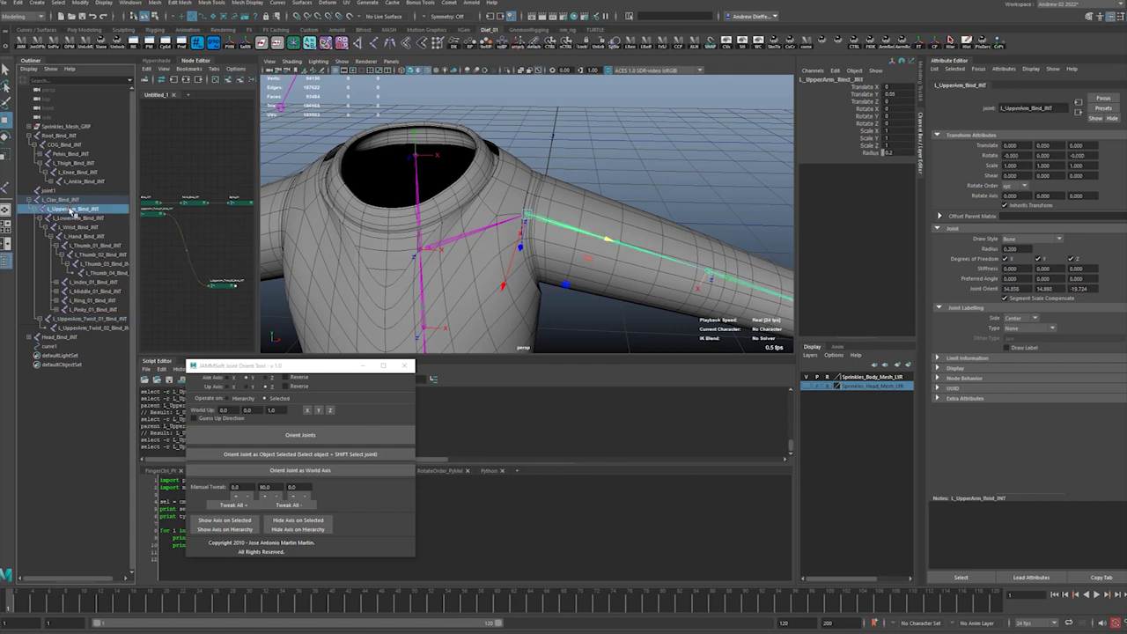
pyautogui.click(80, 319)
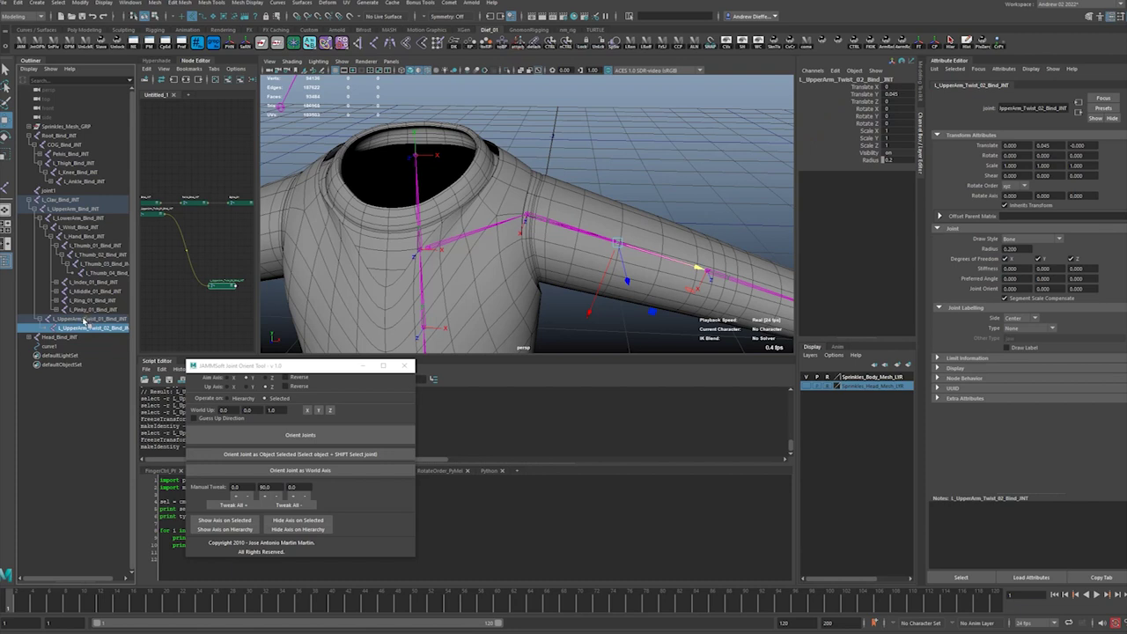
pyautogui.click(84, 320)
pyautogui.press('g')
pyautogui.click(78, 310)
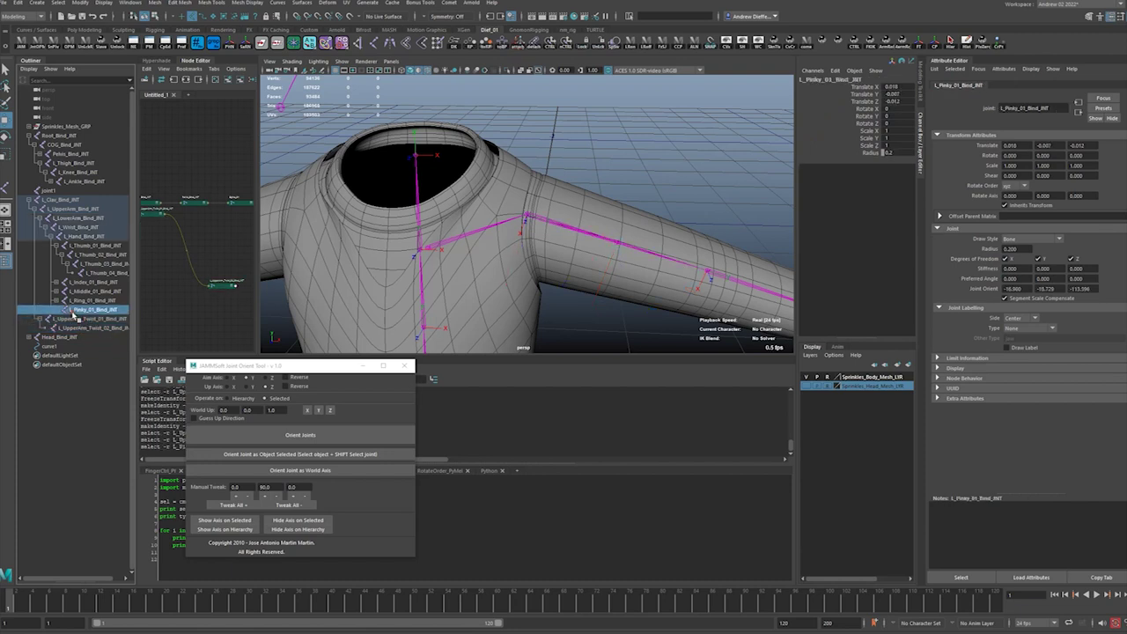
pyautogui.click(78, 319)
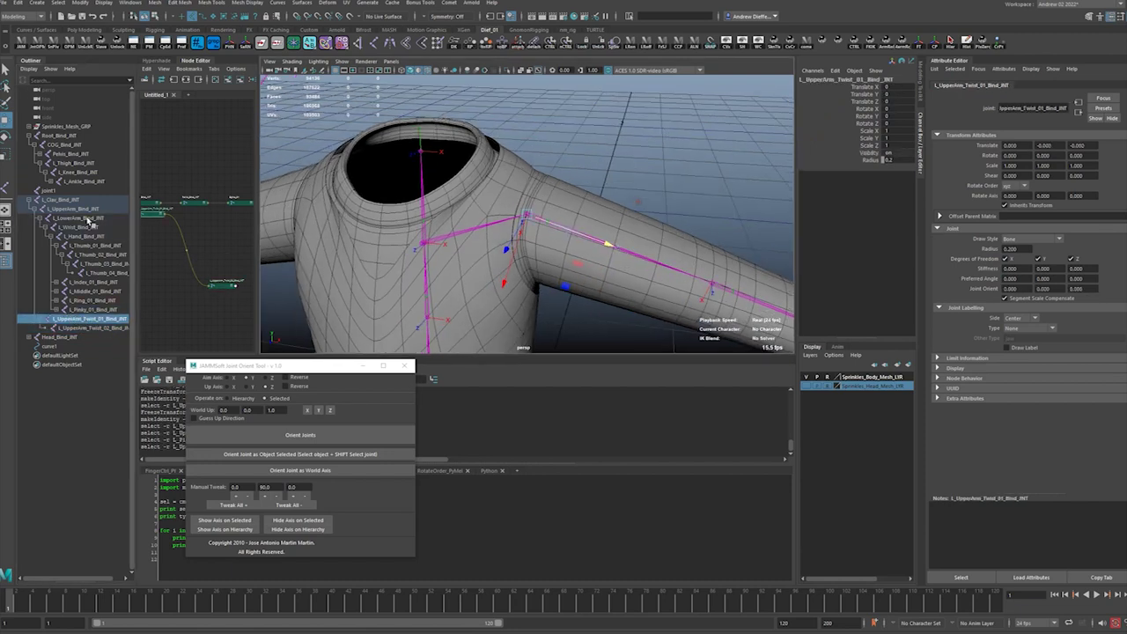
# Reparent L_UpperArm_Twist_01_Bind_JNT from the upper arm joint to the left clavicle bind joint and expand its hierarchy
pyautogui.click(72, 209)
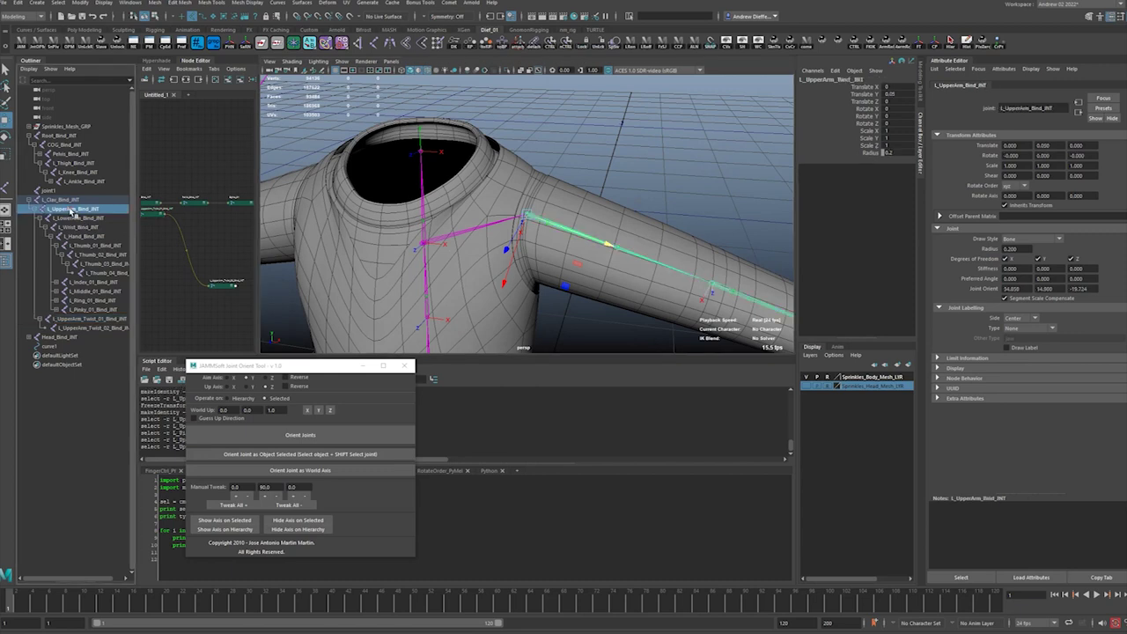
pyautogui.click(74, 319)
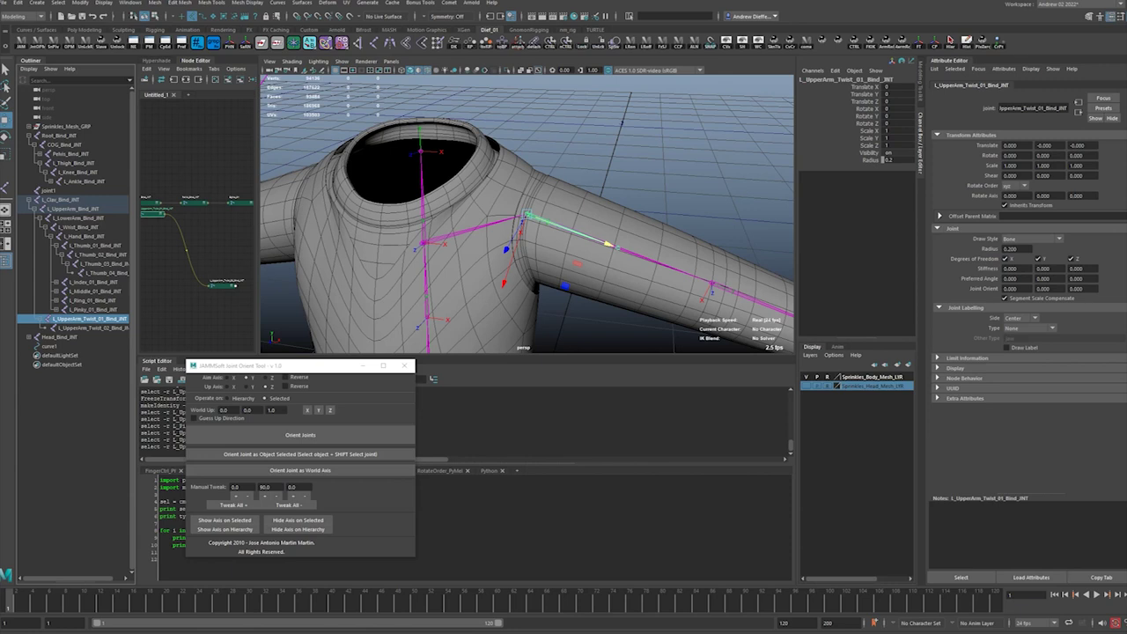
pyautogui.doubleClick(5, 119)
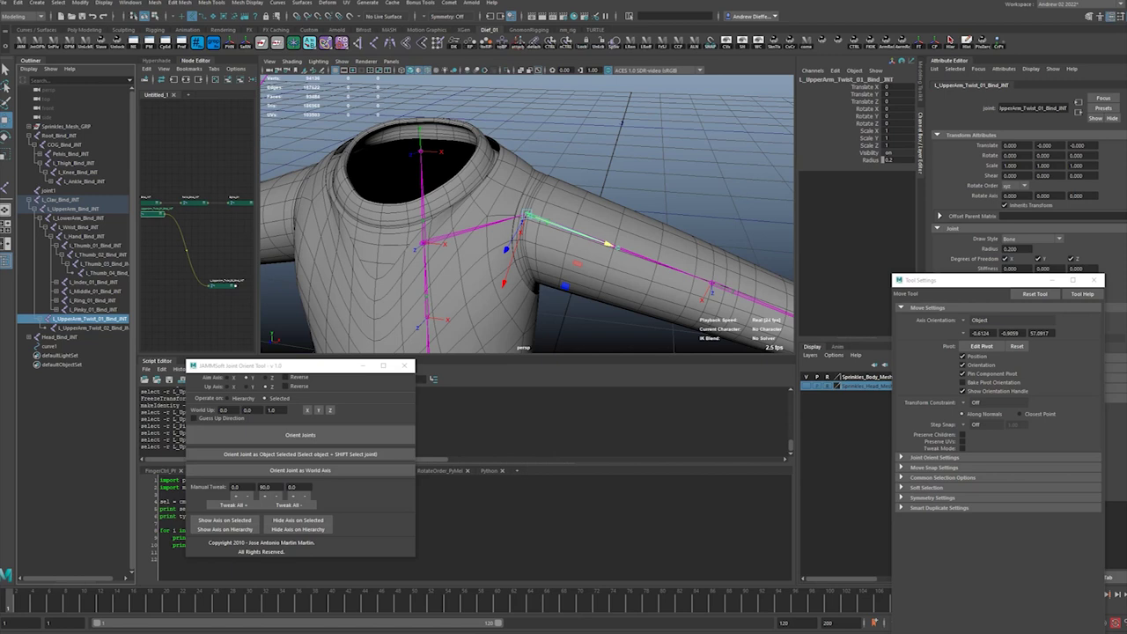
pyautogui.click(69, 319)
pyautogui.keyDown('ctrl'); pyautogui.click(52, 200); pyautogui.keyUp('ctrl')
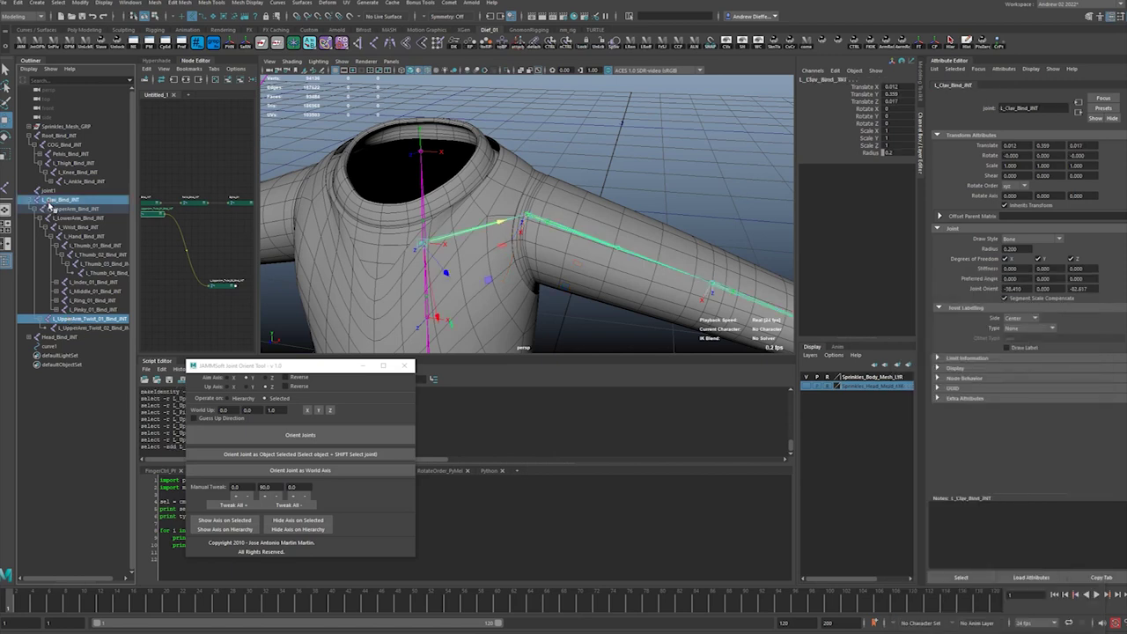
pyautogui.press('p')
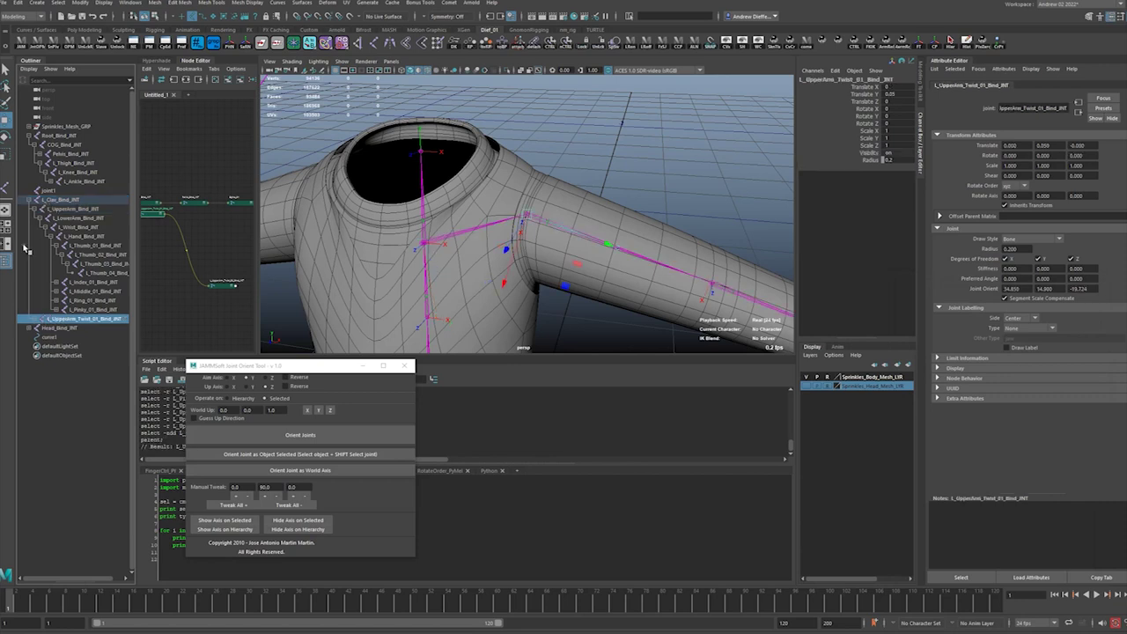
pyautogui.click(55, 321)
pyautogui.click(30, 320)
pyautogui.click(35, 319)
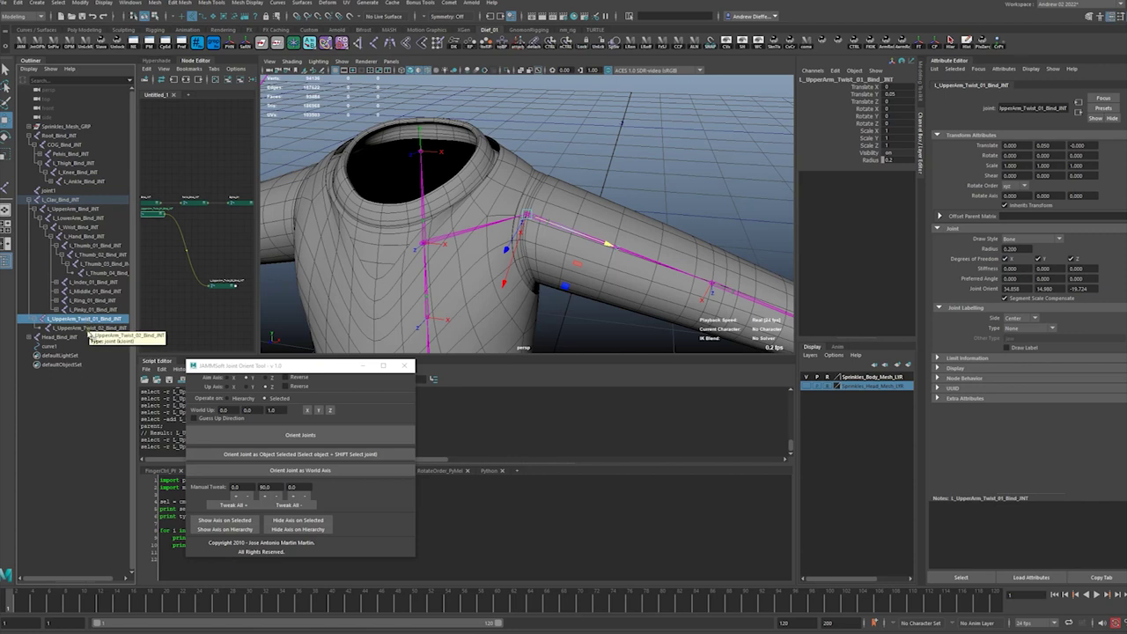
# Freeze transformations again on L_UpperArm_Twist_01_Bind_JNT and L_UpperArm_Twist_02_Bind_JNT under the clavicle, then reselect the first twist joint
pyautogui.click(91, 328)
pyautogui.click(88, 318)
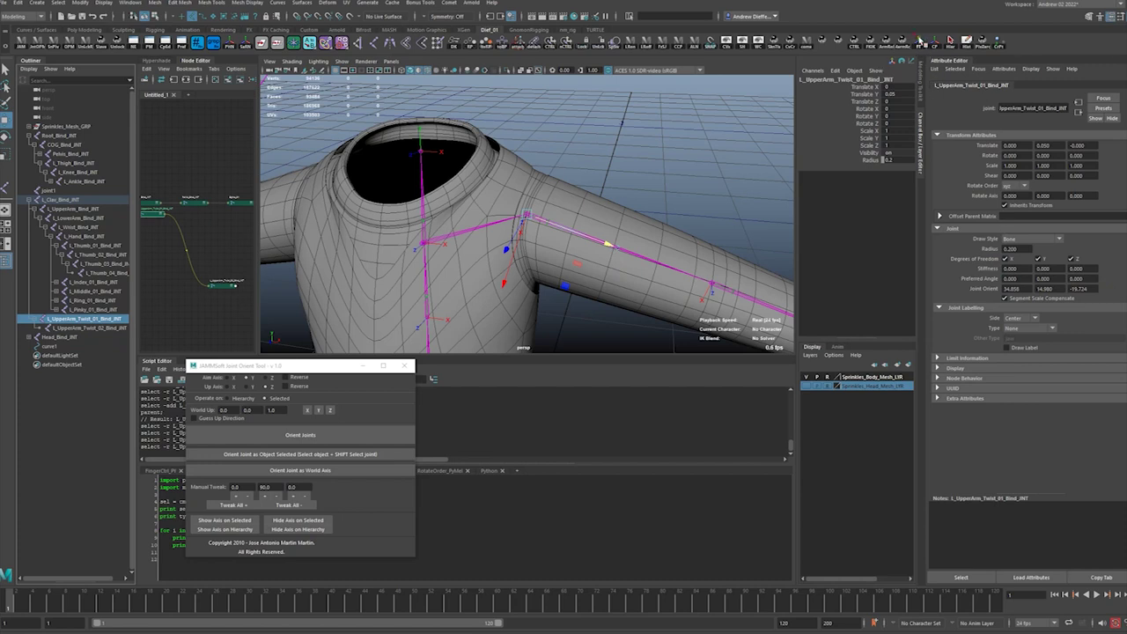
pyautogui.click(918, 43)
pyautogui.click(88, 327)
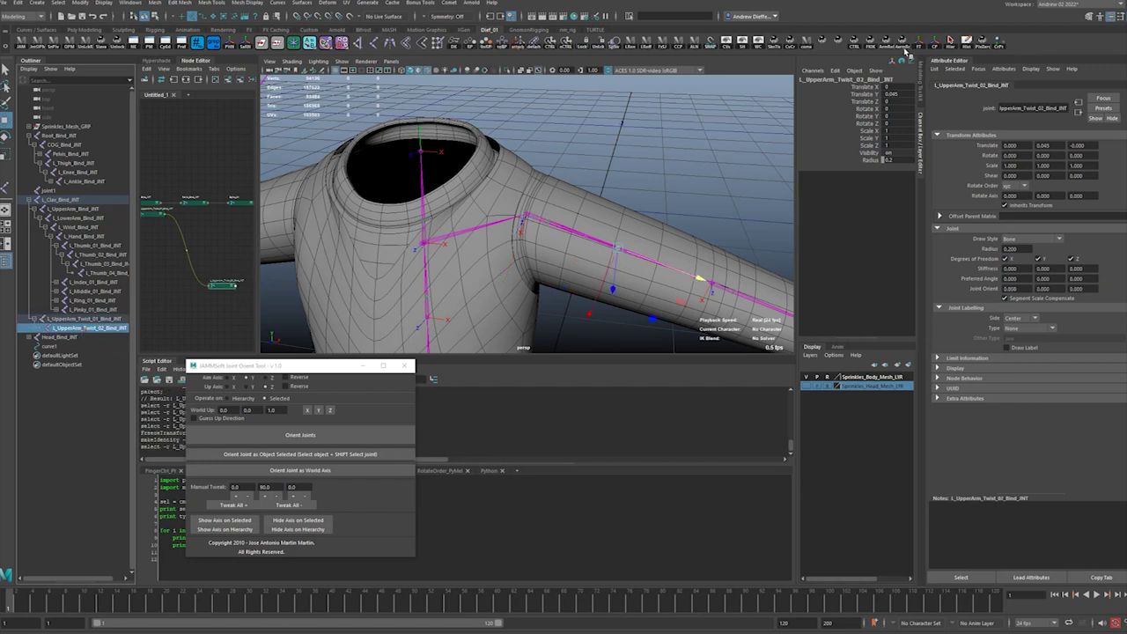
pyautogui.click(921, 43)
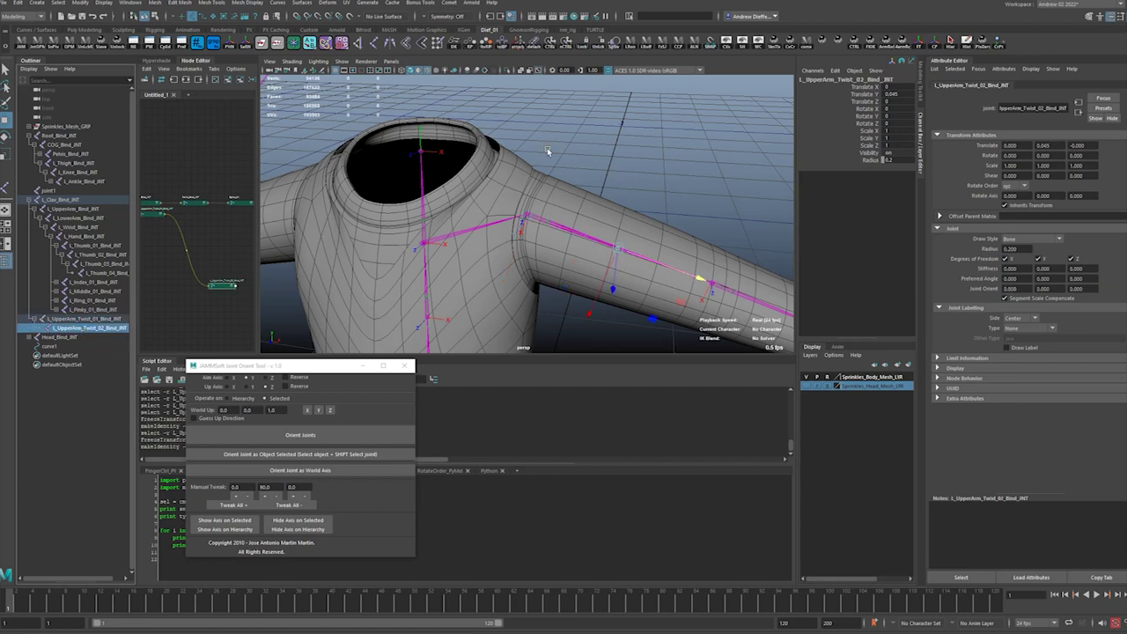
pyautogui.click(63, 320)
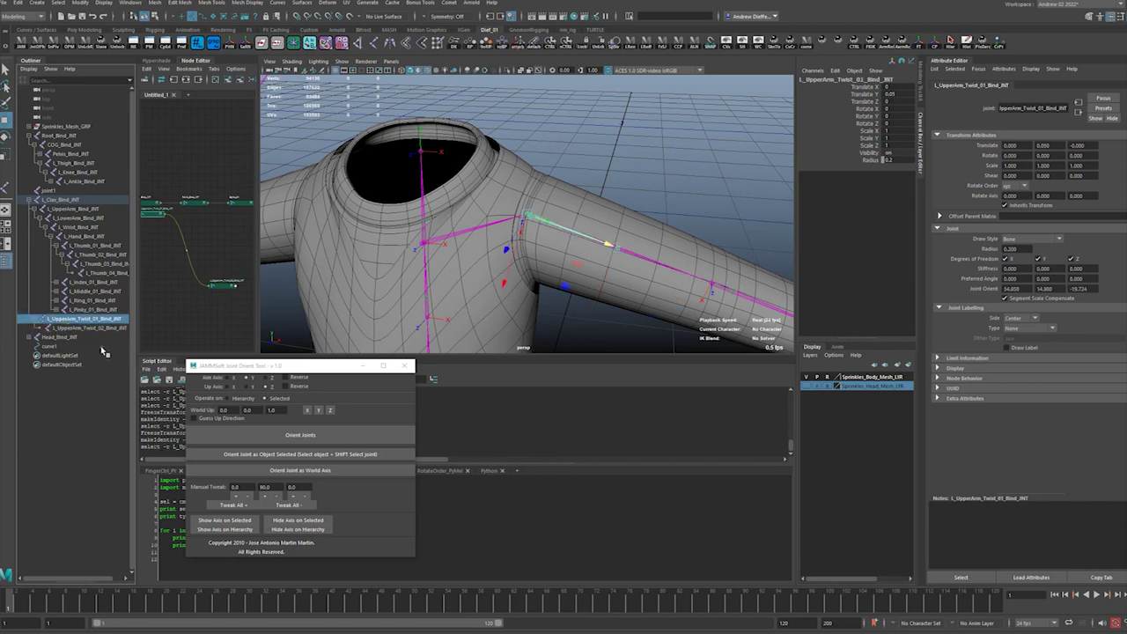
# Duplicate the L_UpperArm_Twist_01_Bind_JNT chain, and unparent a further duplicate of its L_UpperArm_Twist_02_Bind_JNT child to the world
pyautogui.hotkey('ctrl', 'd')
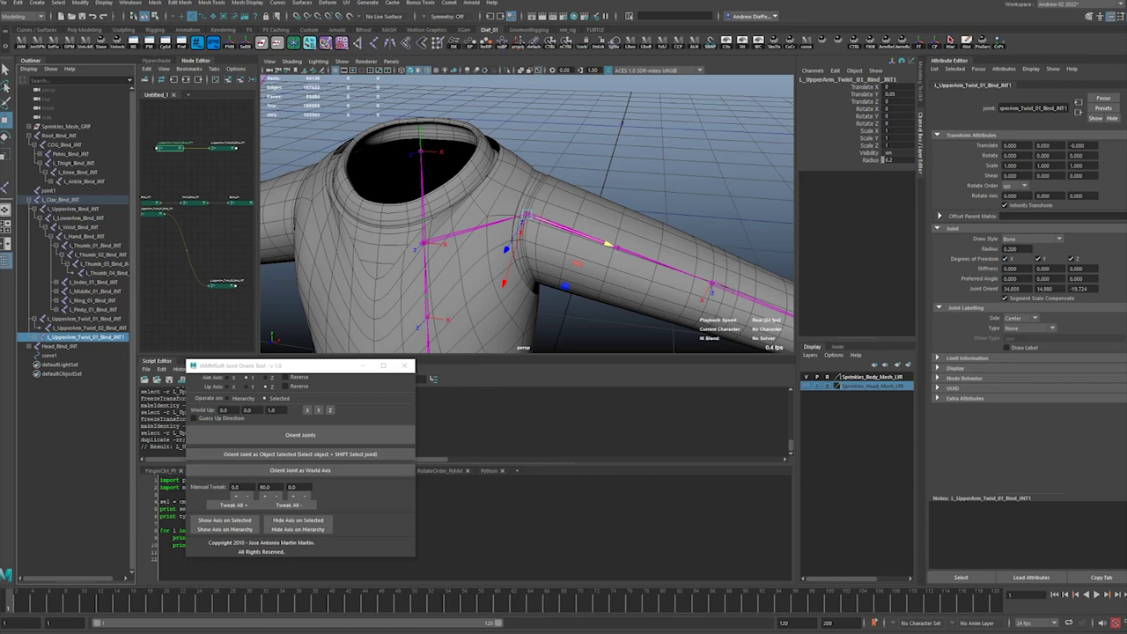
pyautogui.doubleClick(6, 121)
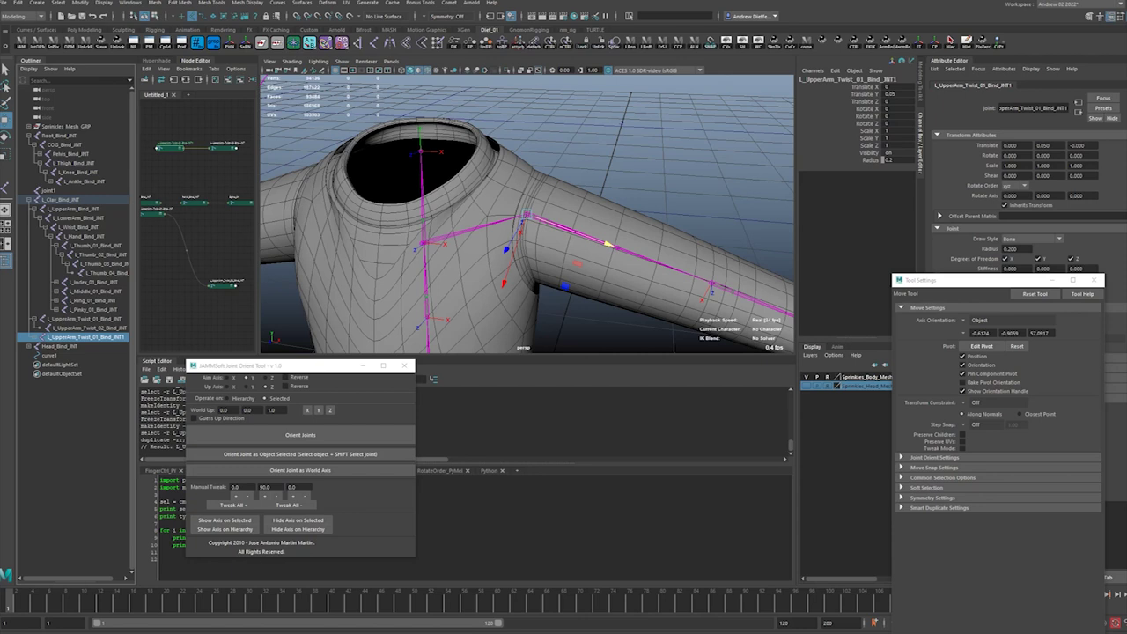
pyautogui.click(35, 338)
pyautogui.click(93, 348)
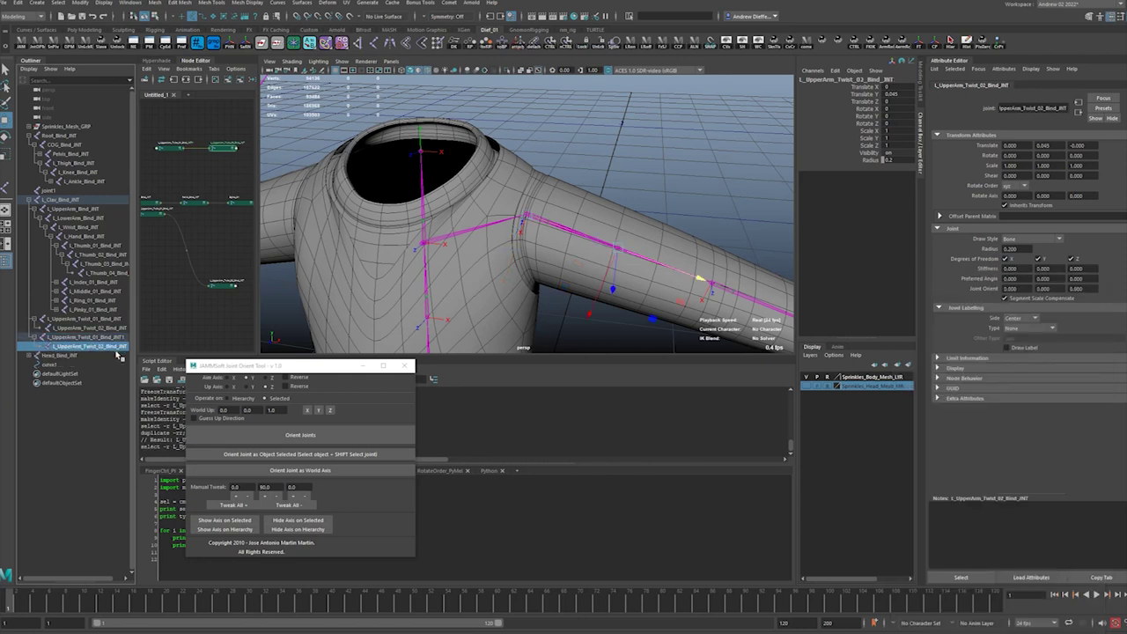
pyautogui.hotkey('ctrl', 'd')
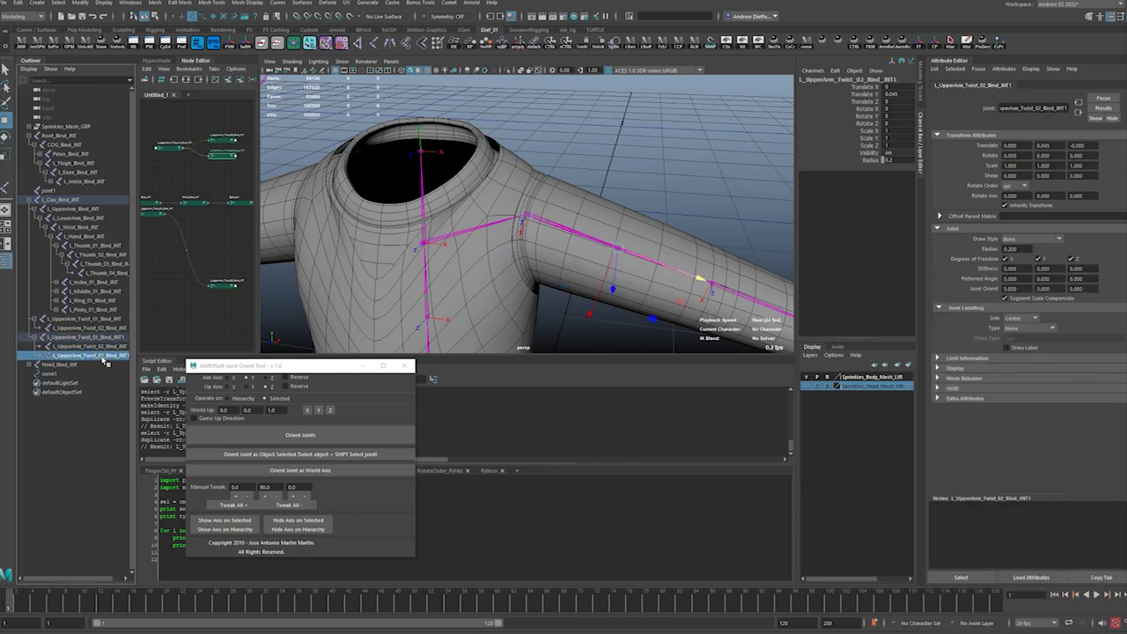
pyautogui.hotkey('shift', 'p')
# Rename the unparented twist joint duplicate as L_LowerArm_Twist_Bind_JNT
pyautogui.doubleClick(79, 374)
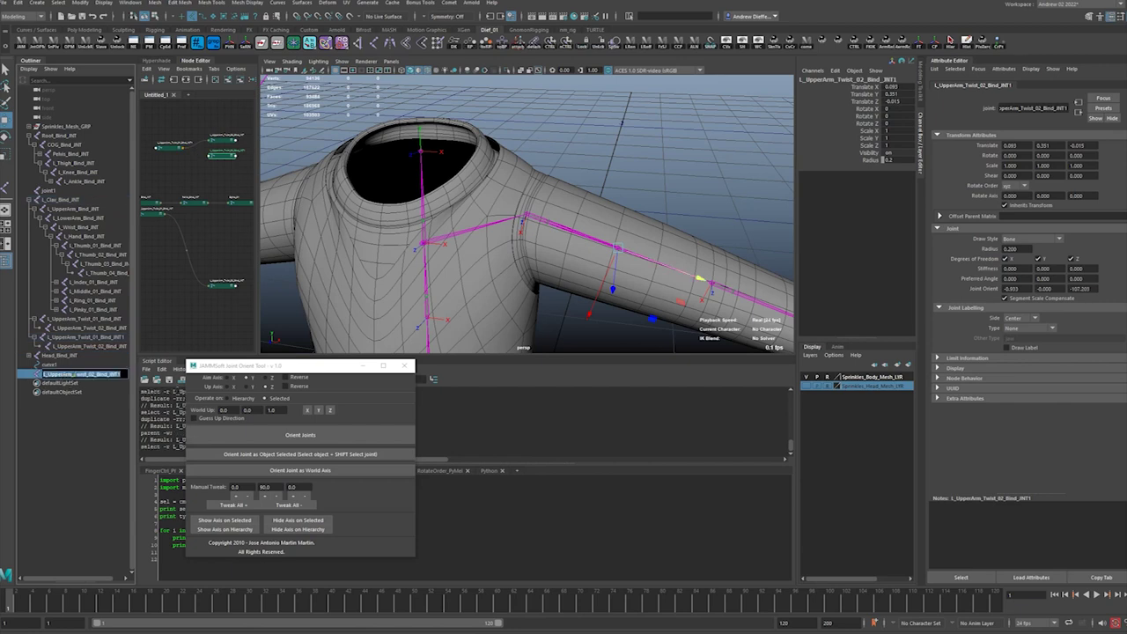
pyautogui.moveTo(74, 374); pyautogui.dragTo(48, 374)
pyautogui.click(88, 218)
pyautogui.doubleClick(93, 218)
pyautogui.moveTo(84, 218); pyautogui.dragTo(60, 218)
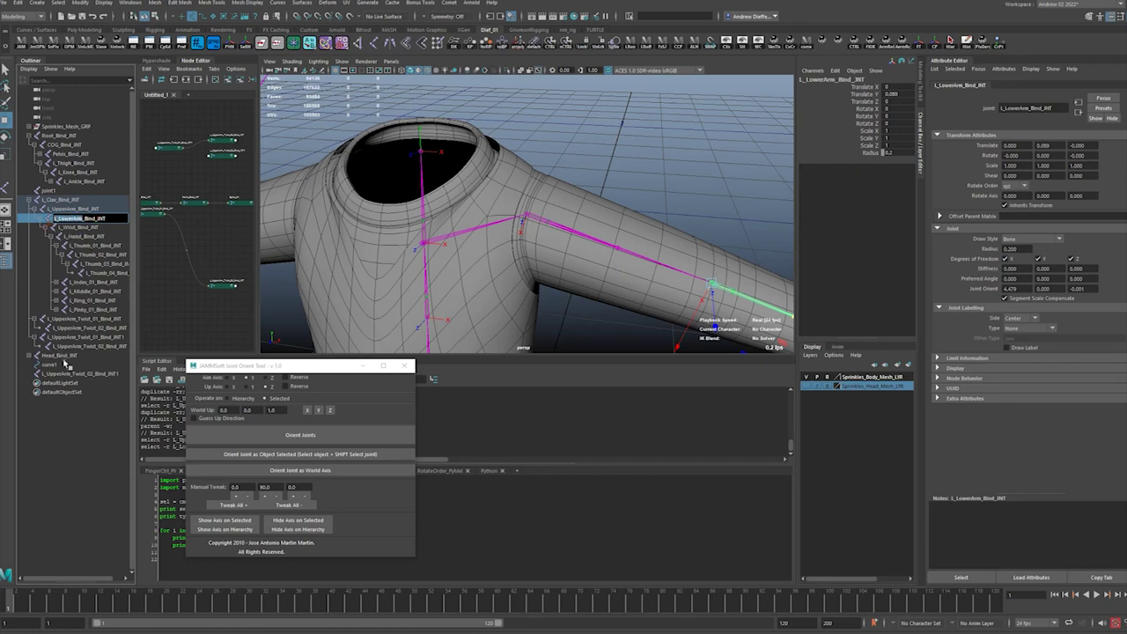
pyautogui.doubleClick(5, 120)
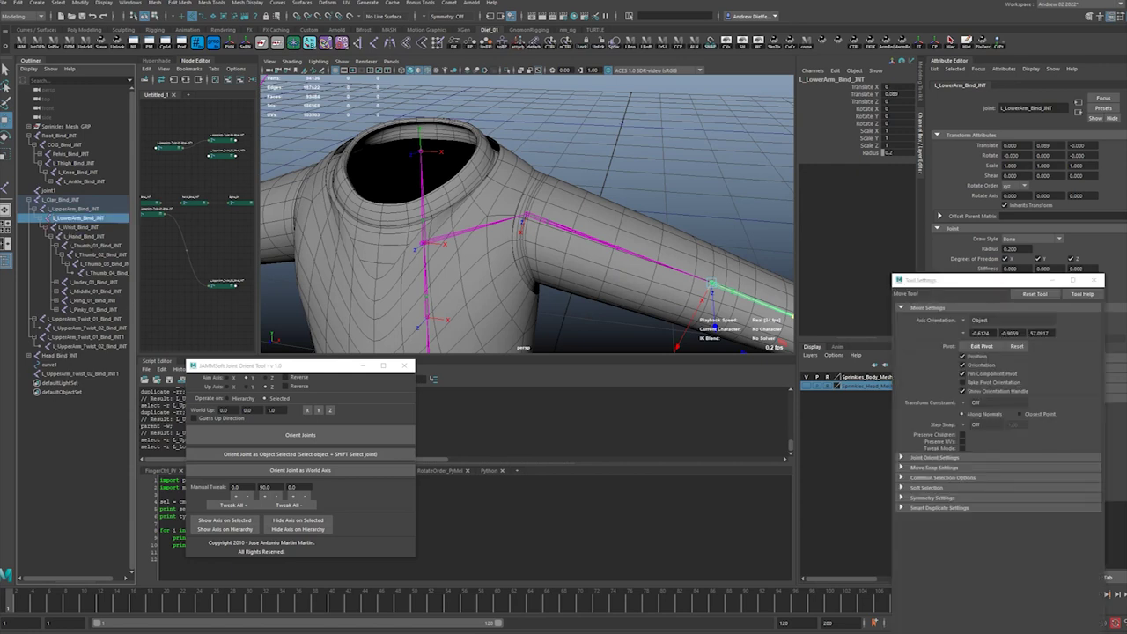
pyautogui.click(88, 373)
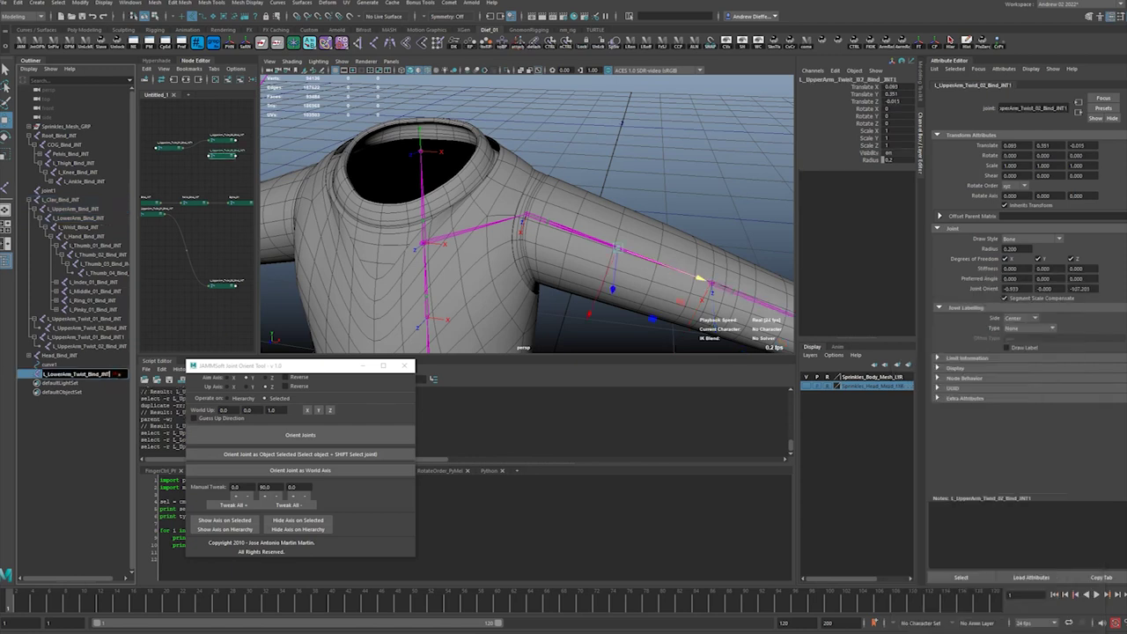
pyautogui.click(84, 340)
pyautogui.click(91, 375)
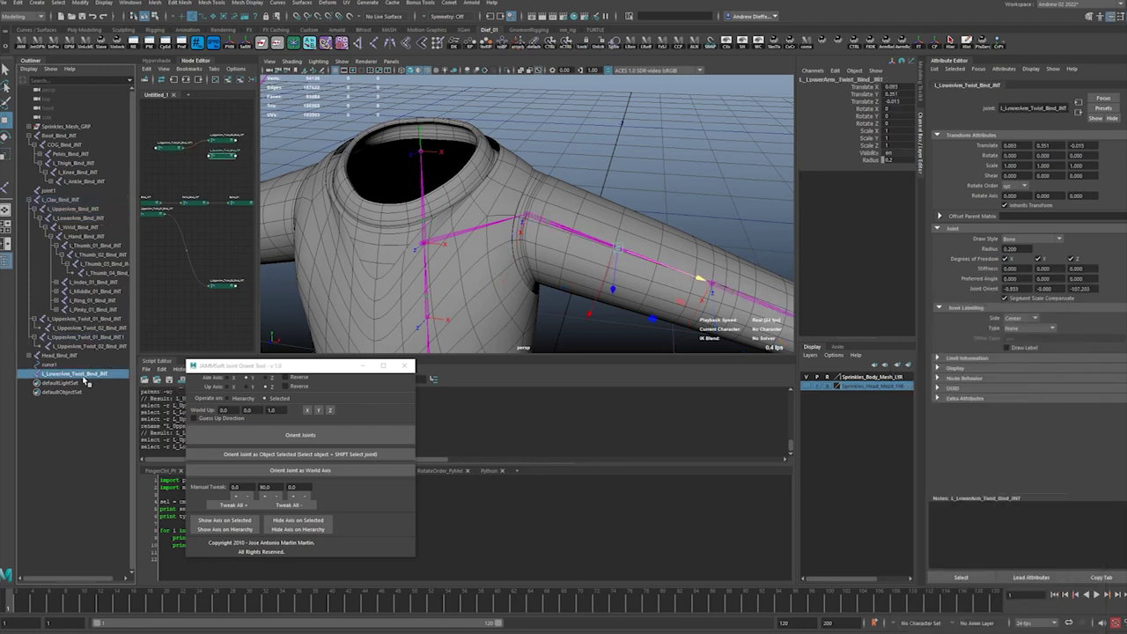
# Position L_LowerArm_Twist_Bind_JNT midway between L_LowerArm_Bind_JNT and L_Wrist_Bind_JNT with a point constraint, and delete the constraint
pyautogui.moveTo(84, 380); pyautogui.dragTo(84, 223)
pyautogui.keyDown('ctrl'); pyautogui.click(88, 374); pyautogui.keyUp('ctrl')
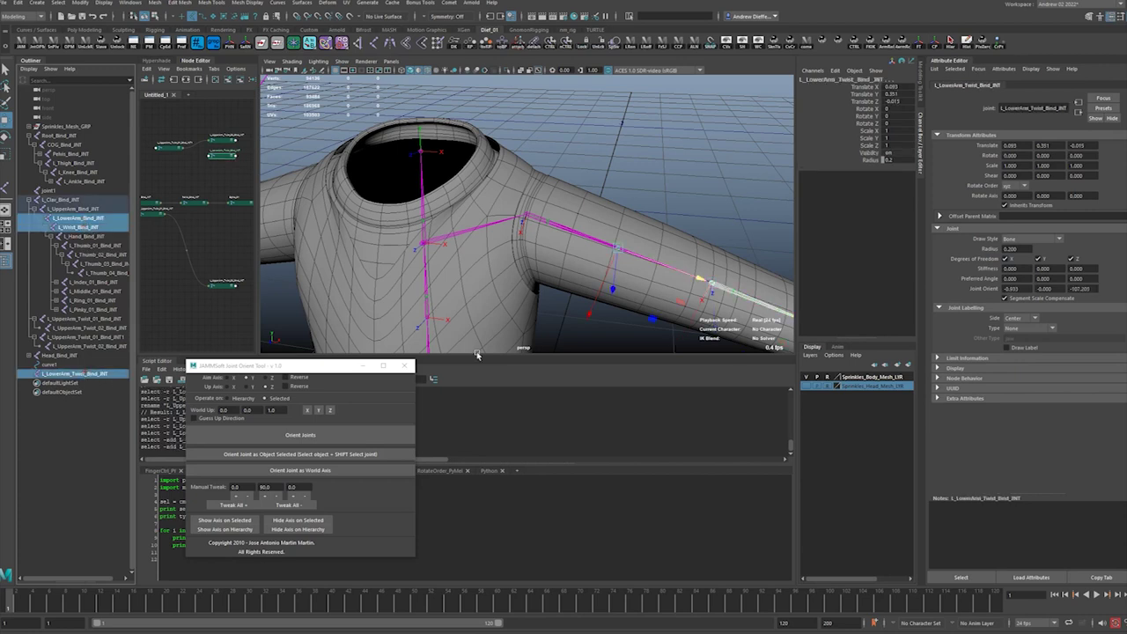
pyautogui.press('space')
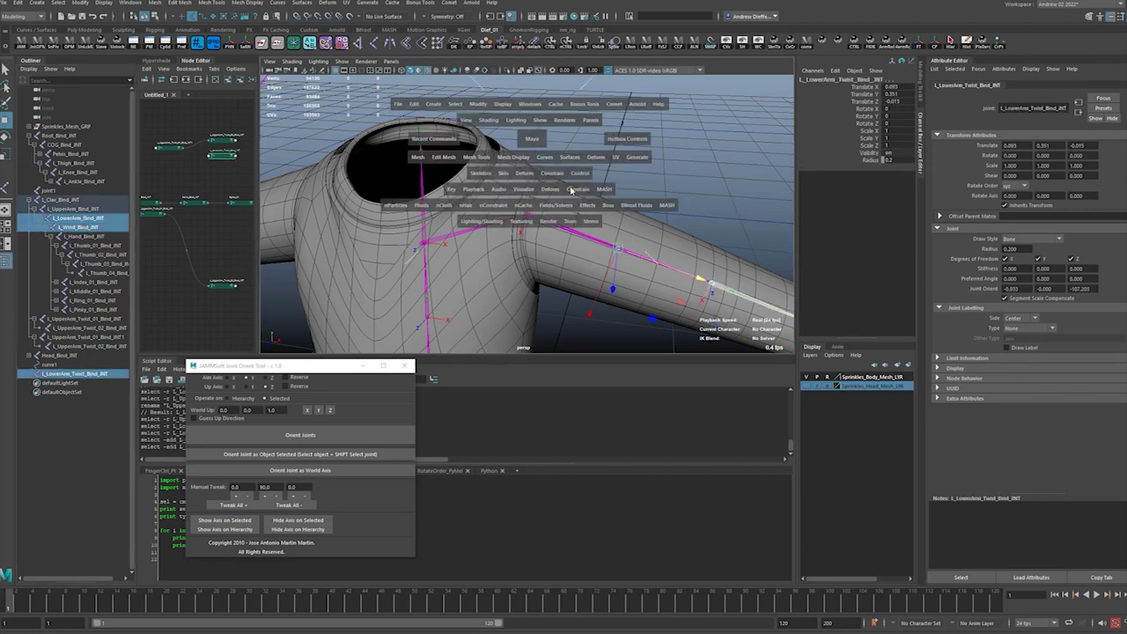
pyautogui.click(550, 173)
pyautogui.click(561, 208)
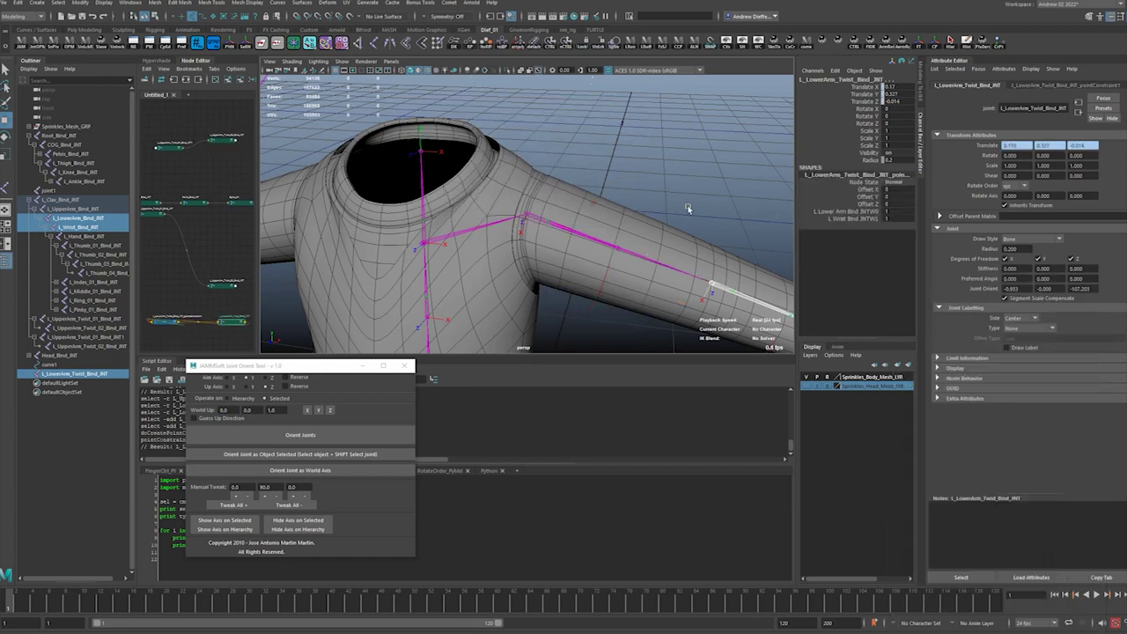
pyautogui.press('f')
pyautogui.click(36, 373)
pyautogui.click(80, 383)
pyautogui.press('Delete')
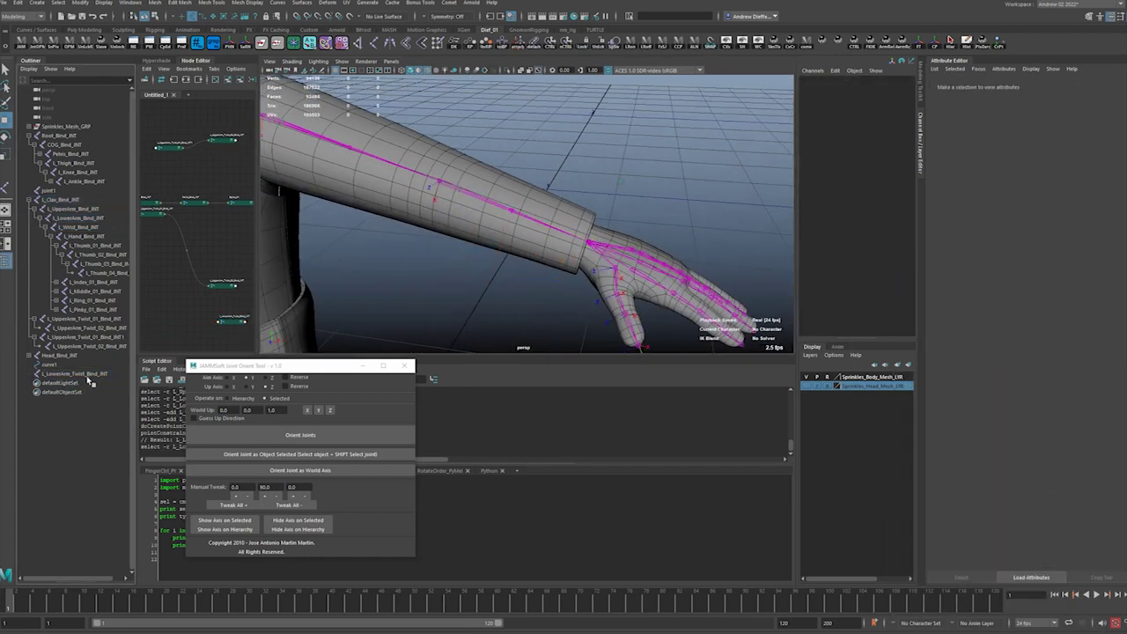
# Parent L_LowerArm_Twist_Bind_JNT under L_LowerArm_Bind_JNT and freeze its transformations
pyautogui.click(89, 374)
pyautogui.keyDown('ctrl'); pyautogui.click(72, 228); pyautogui.keyUp('ctrl')
pyautogui.keyDown('ctrl'); pyautogui.click(72, 228); pyautogui.keyUp('ctrl')
pyautogui.keyDown('ctrl'); pyautogui.click(70, 219); pyautogui.keyUp('ctrl')
pyautogui.press('p')
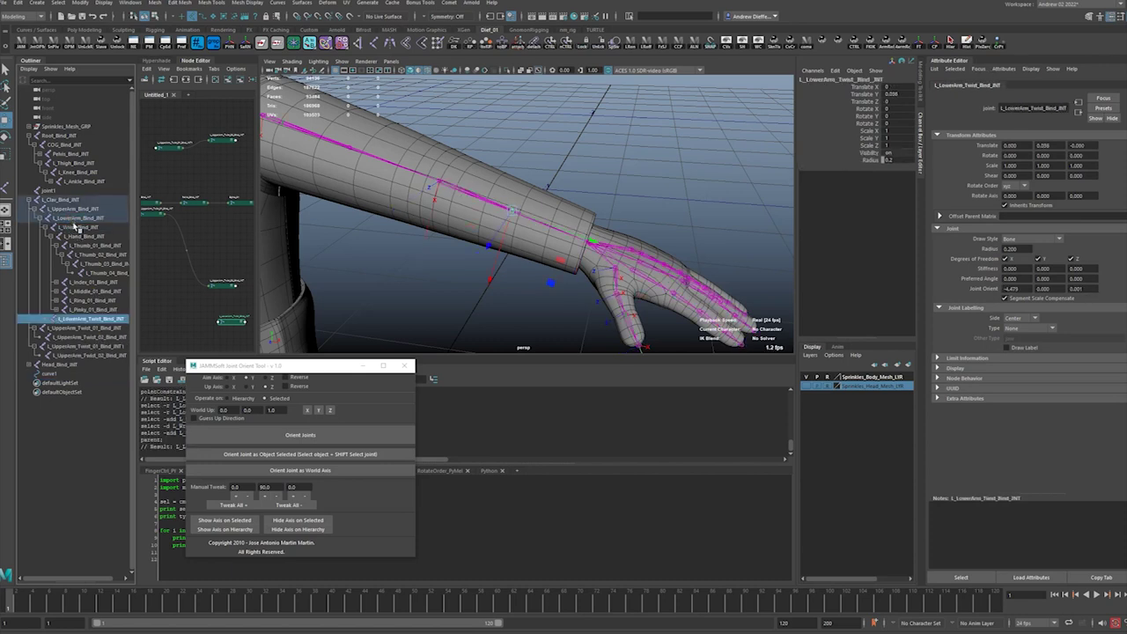
pyautogui.click(920, 42)
pyautogui.click(105, 319)
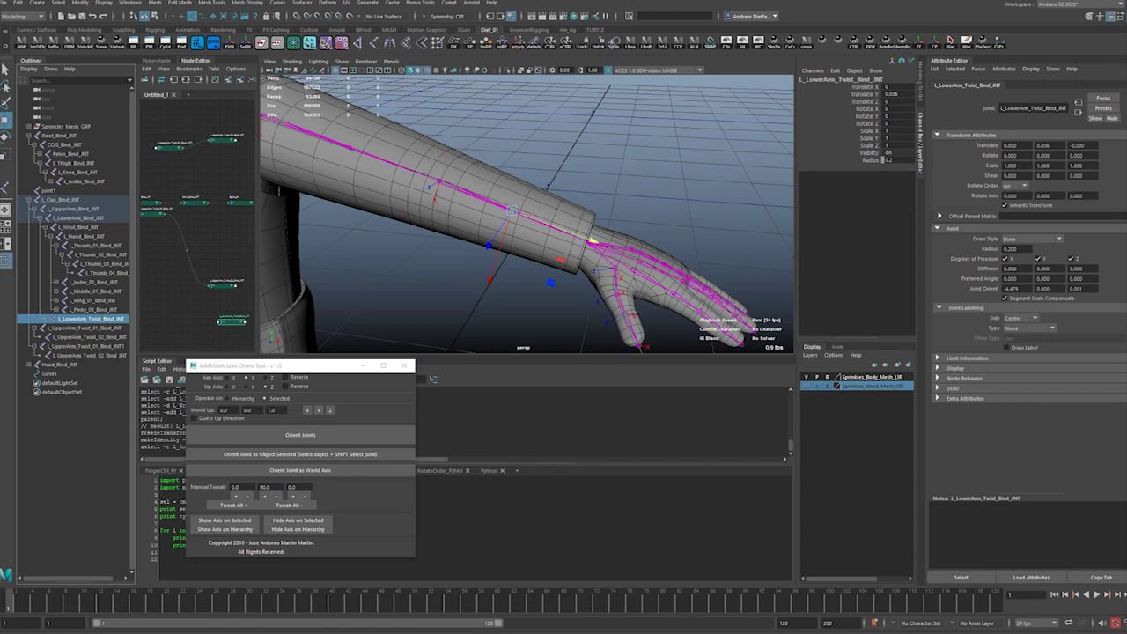
# Duplicate L_LowerArm_Twist_Bind_JNT and rename the copy L_Hand_Twist_Bind_JNT
pyautogui.doubleClick(6, 121)
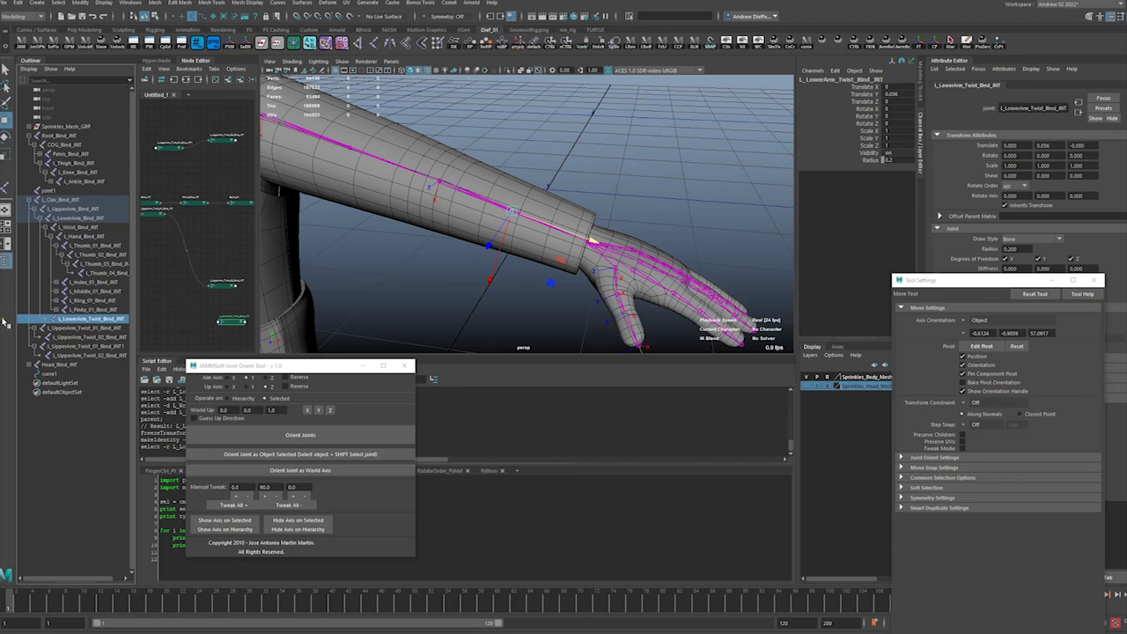
pyautogui.click(107, 318)
pyautogui.click(101, 310)
pyautogui.click(101, 319)
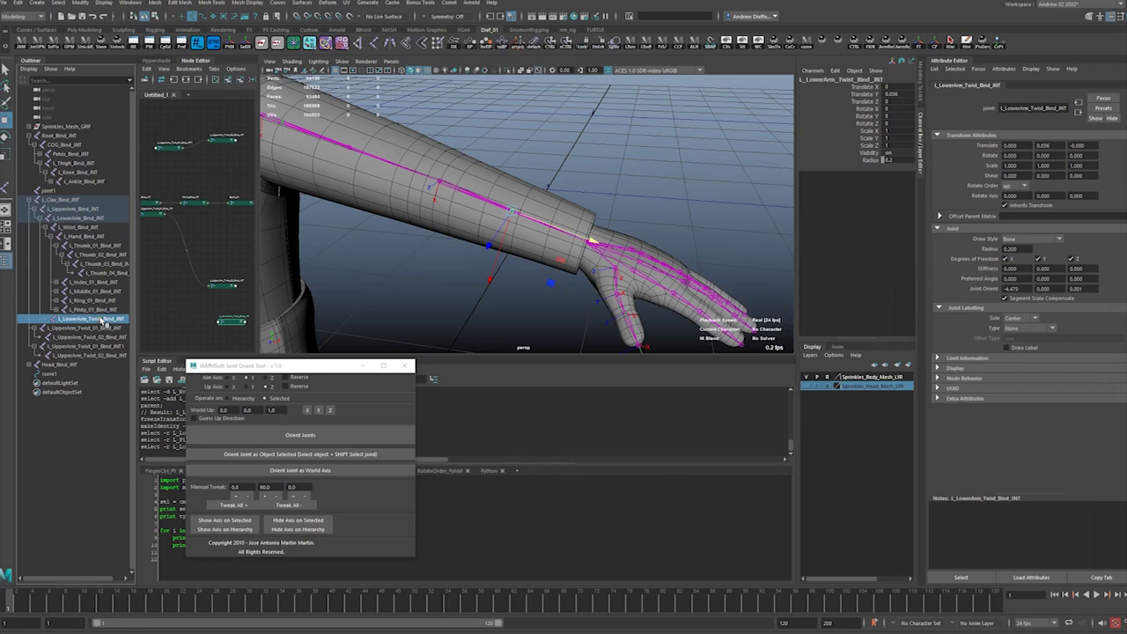
pyautogui.hotkey('ctrl', 'd')
pyautogui.doubleClick(91, 329)
pyautogui.write('L_Hand_Twist_Bind_JNT')
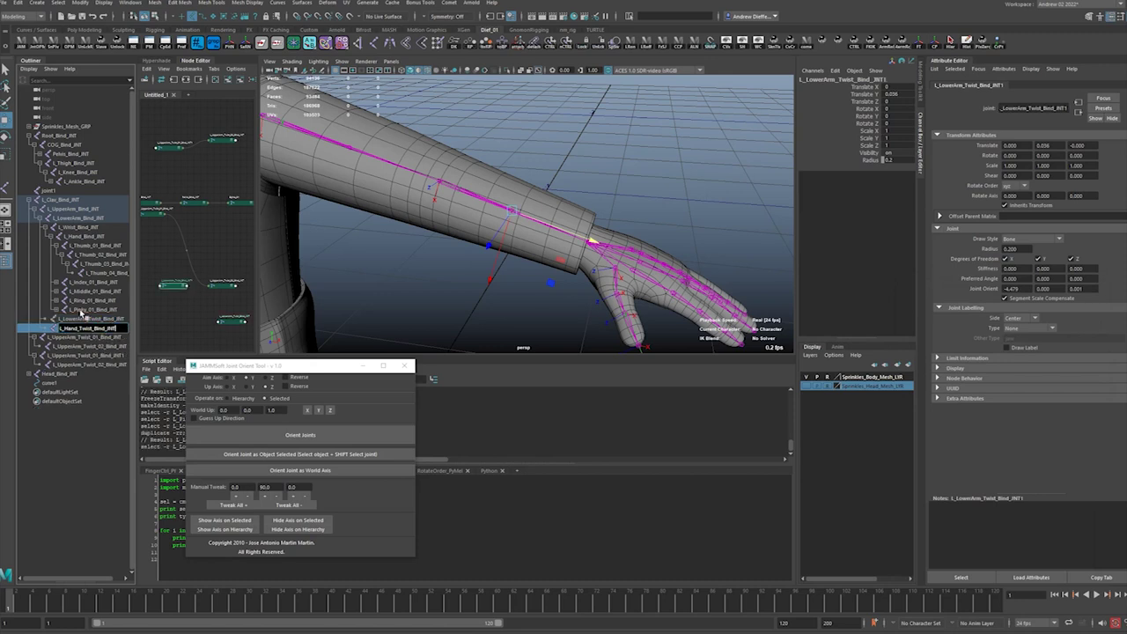
pyautogui.press('Return')
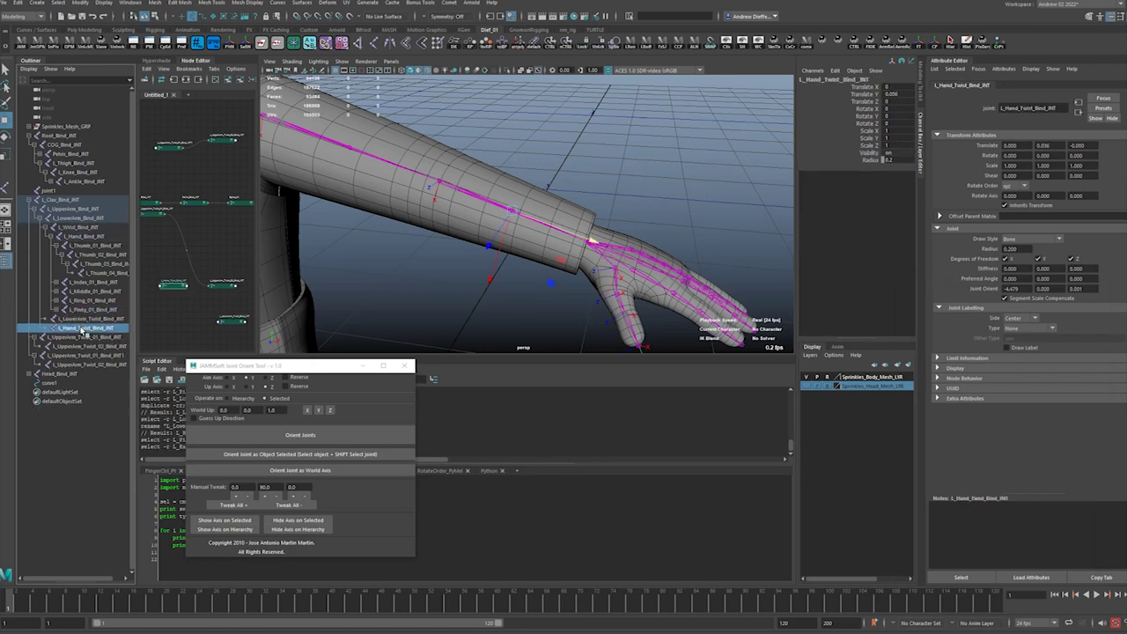
# Match the position and orientation of L_Hand_Twist_Bind_JNT to L_Hand_Bind_JNT
pyautogui.click(79, 238)
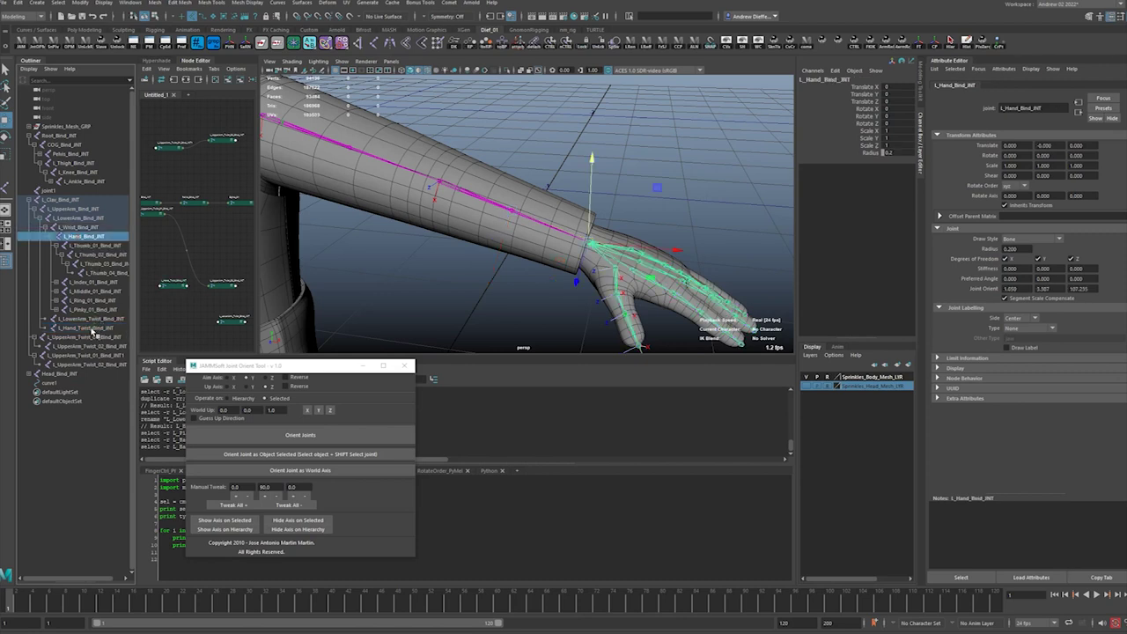
pyautogui.click(95, 327)
pyautogui.keyDown('ctrl'); pyautogui.click(90, 238); pyautogui.keyUp('ctrl')
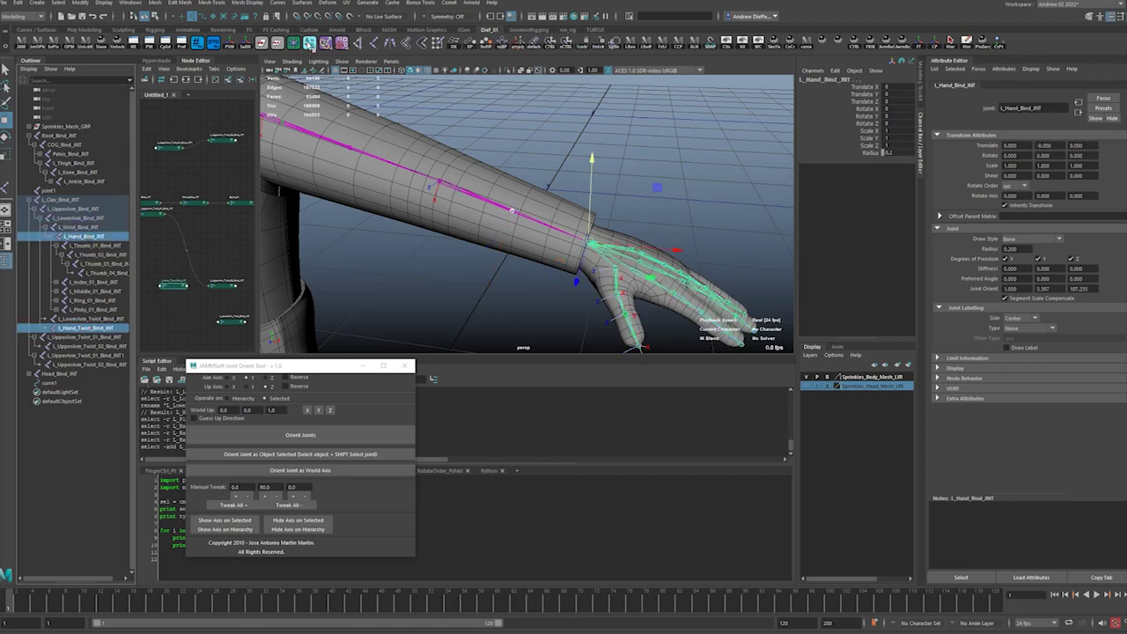
pyautogui.rightClick(310, 43)
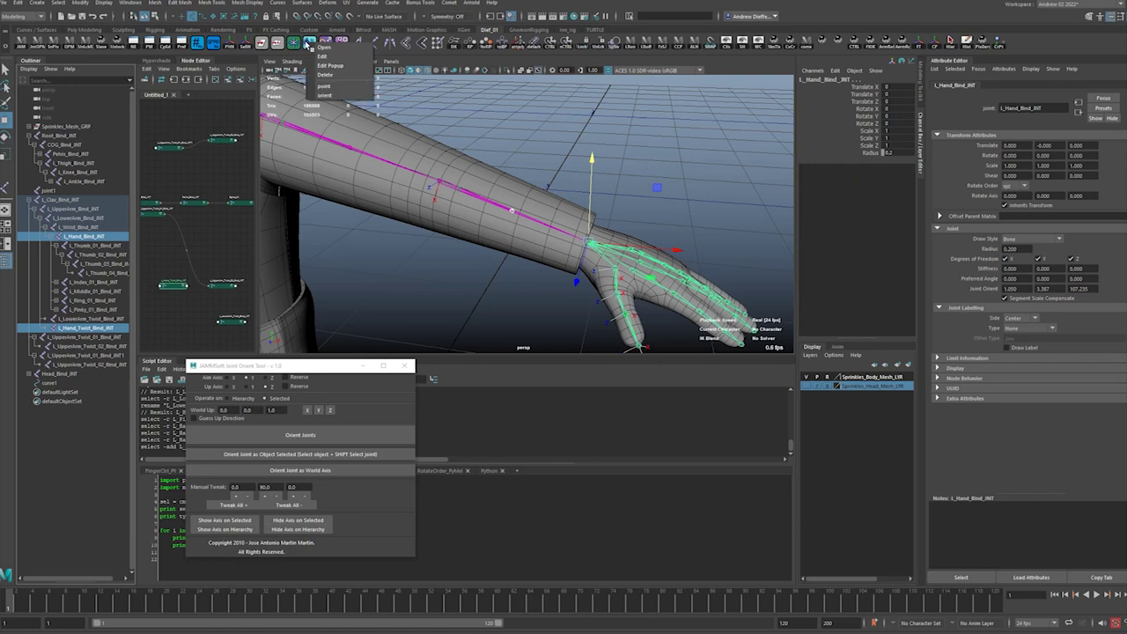
pyautogui.click(349, 87)
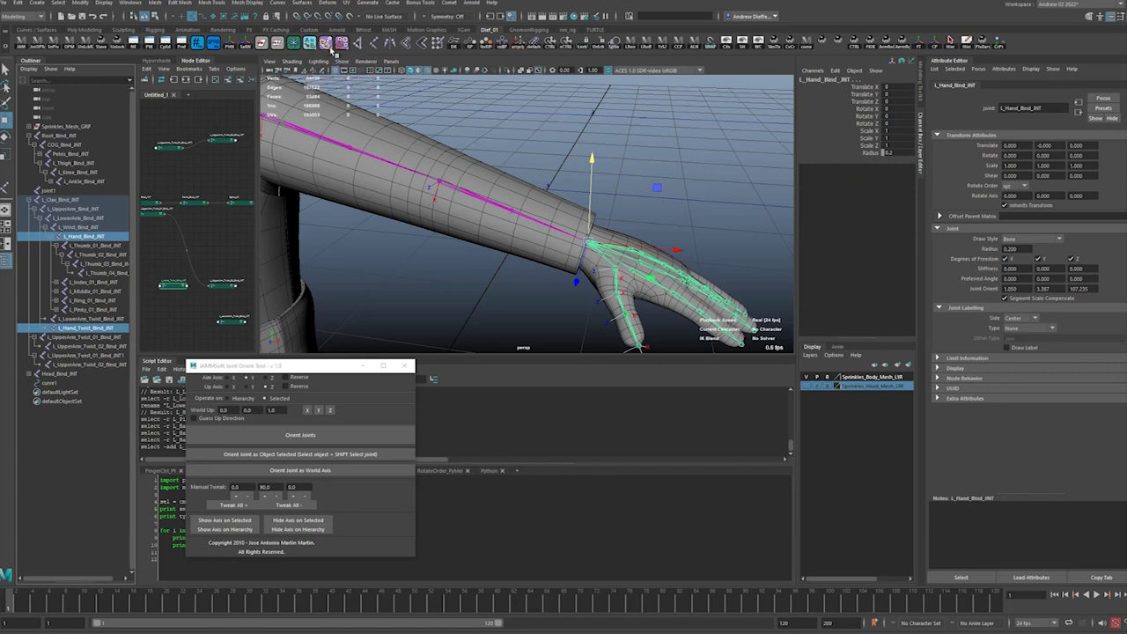
pyautogui.rightClick(336, 43)
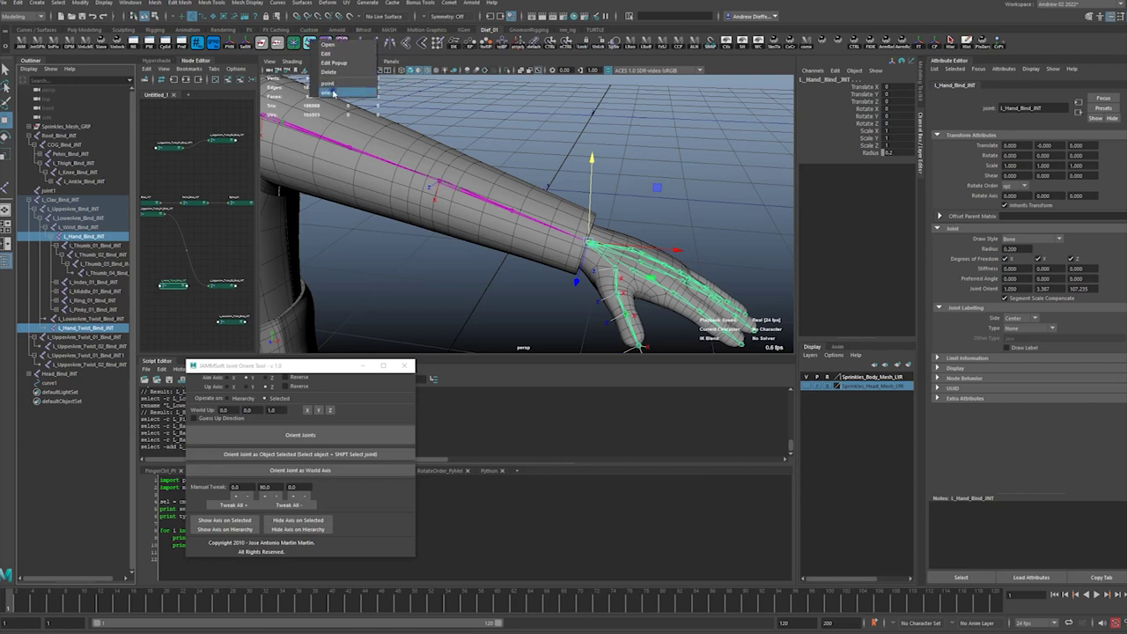
pyautogui.click(353, 86)
pyautogui.click(98, 329)
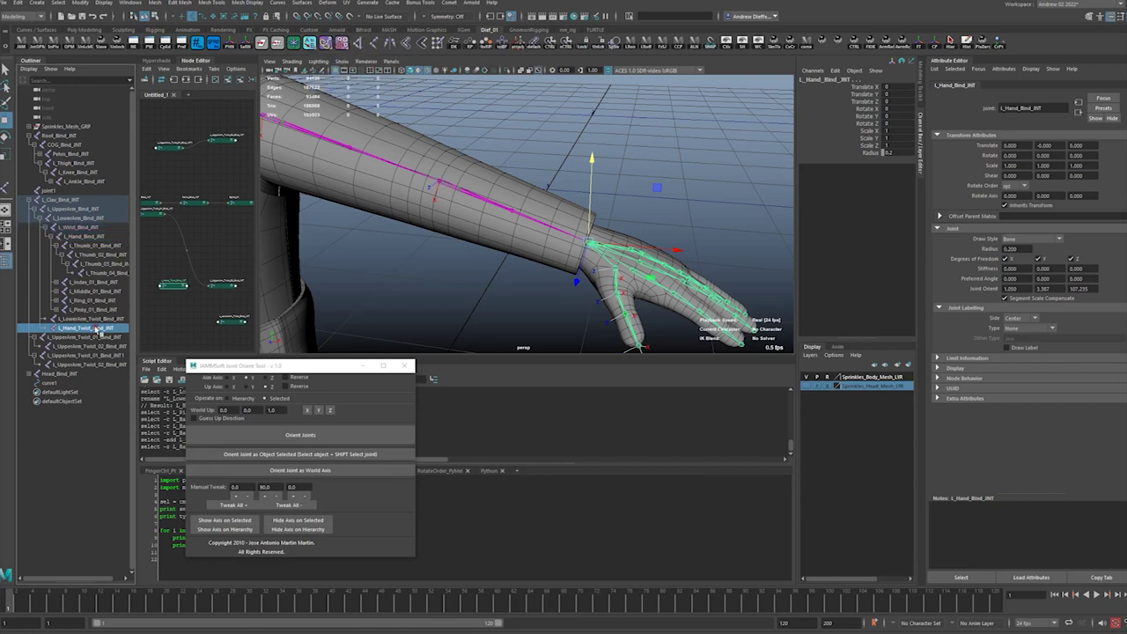
# Compare the transforms and joint orients of L_Hand_Twist_Bind_JNT, L_Wrist_Bind_JNT and L_Hand_Bind_JNT, and collapse the thumb chain
pyautogui.click(80, 236)
pyautogui.click(75, 228)
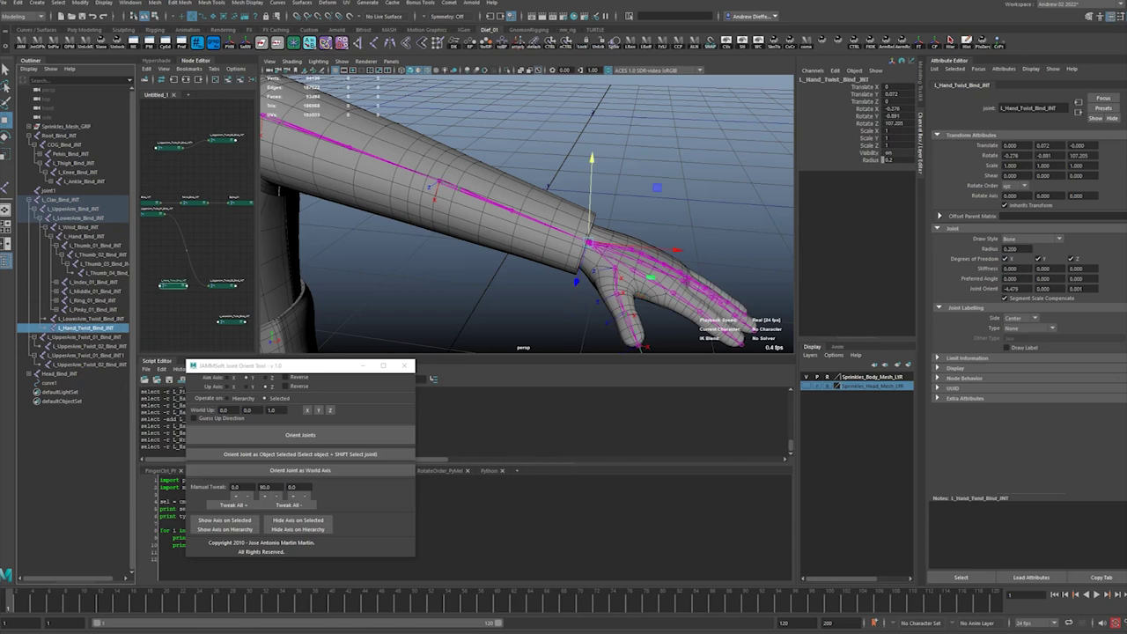
pyautogui.doubleClick(6, 121)
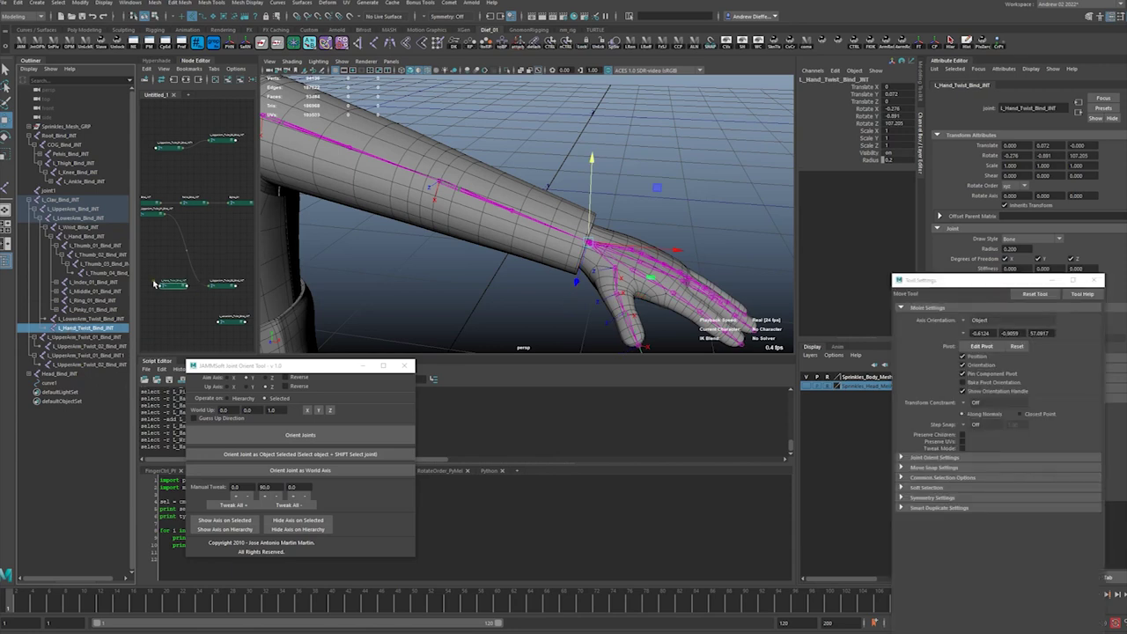
pyautogui.click(81, 227)
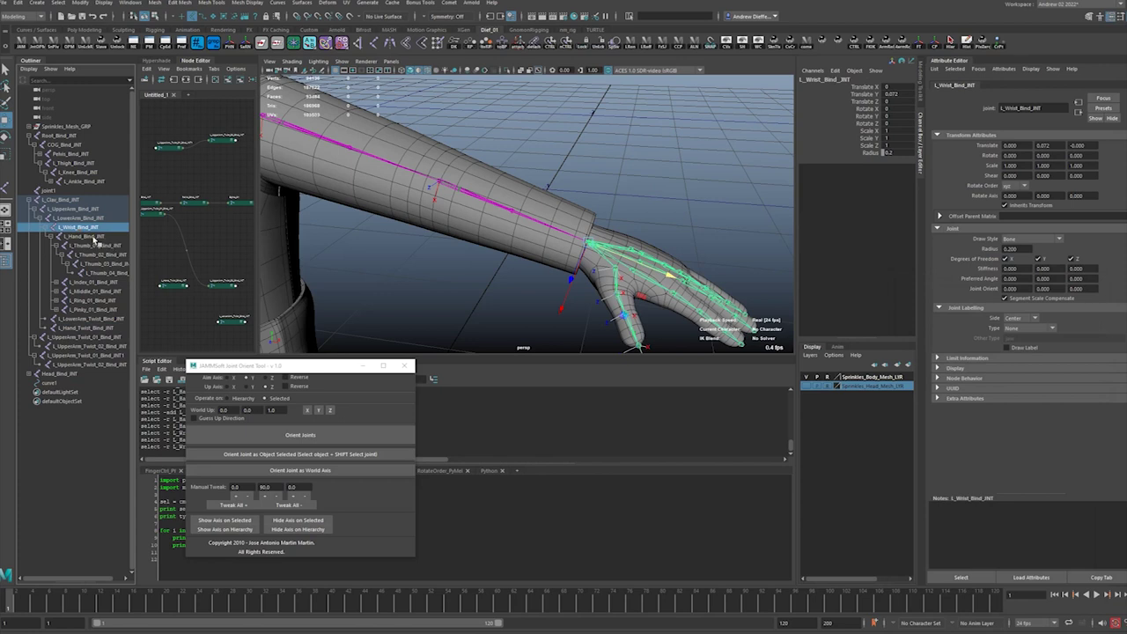
pyautogui.click(91, 237)
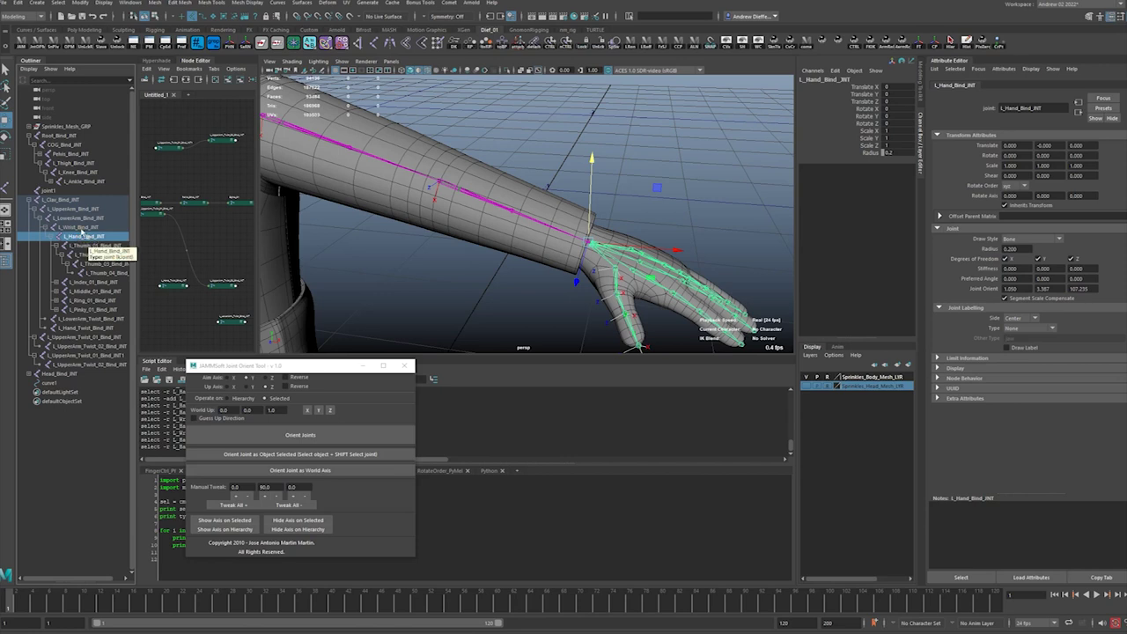
pyautogui.click(79, 229)
pyautogui.click(75, 237)
pyautogui.click(77, 237)
pyautogui.click(59, 246)
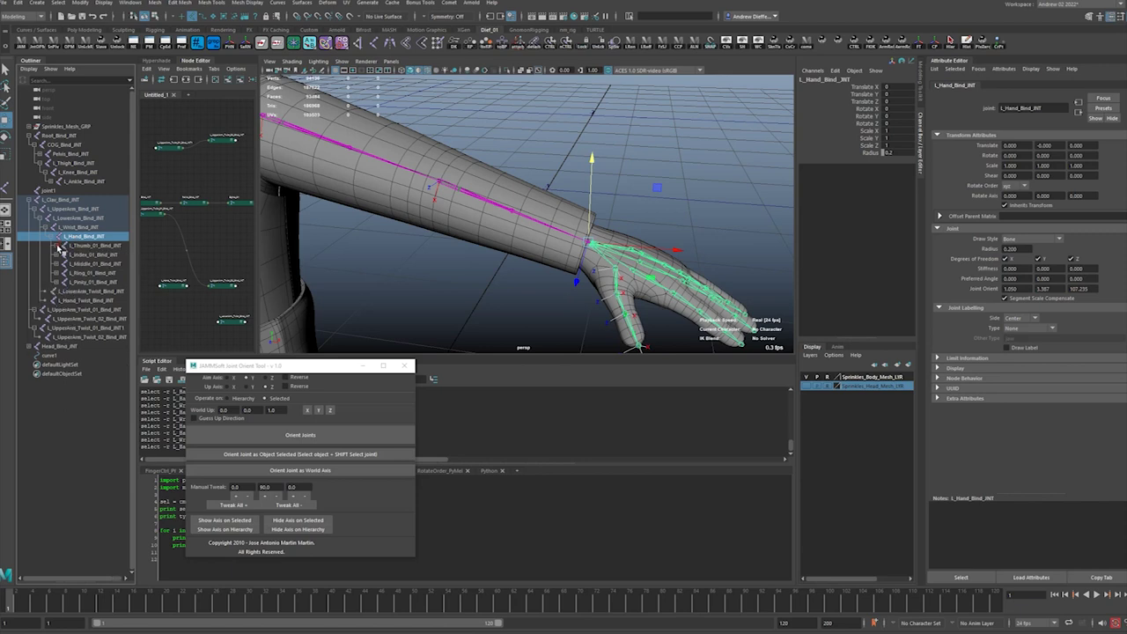
pyautogui.click(84, 301)
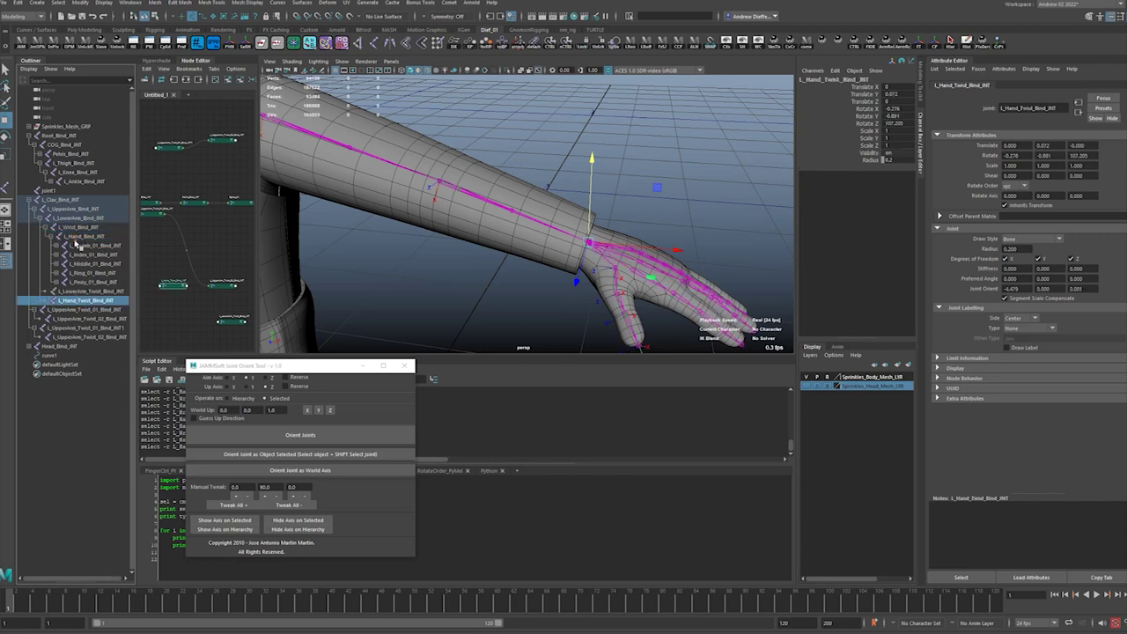
# Reparent the thumb, index, middle, ring and pinky 01 joints from L_Hand_Bind_JNT to L_Wrist_Bind_JNT
pyautogui.click(83, 245)
pyautogui.keyDown('shift'); pyautogui.click(93, 282); pyautogui.keyUp('shift')
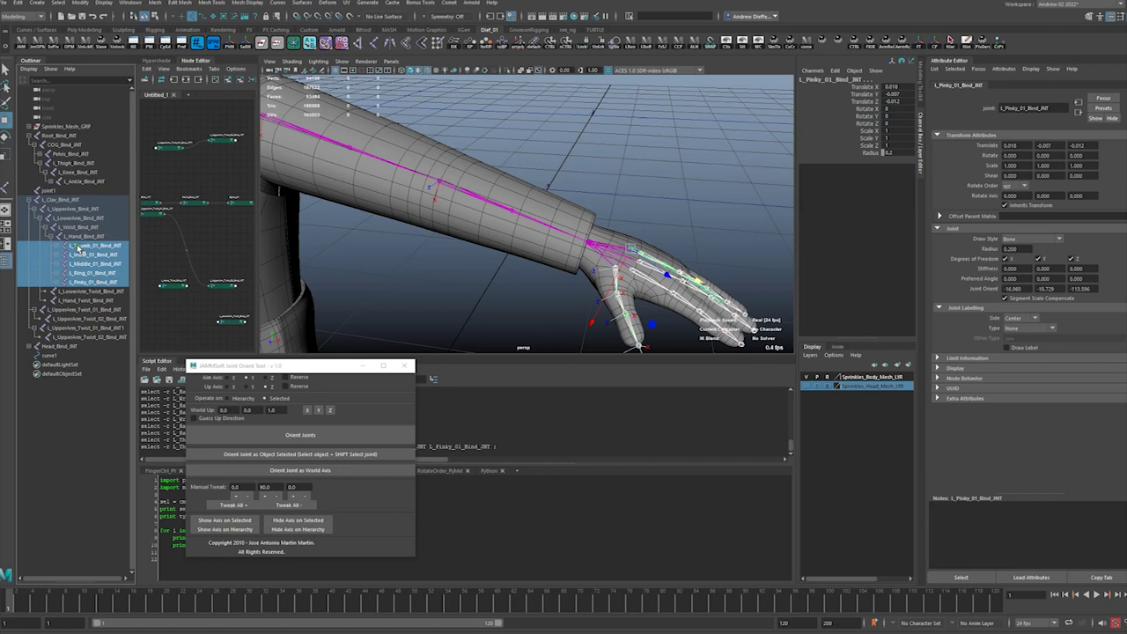
pyautogui.moveTo(77, 248); pyautogui.dragTo(81, 228, button='middle')
# Delete the childless L_Hand_Bind_JNT and open the name of L_Wrist_Bind_JNT for editing
pyautogui.click(83, 236)
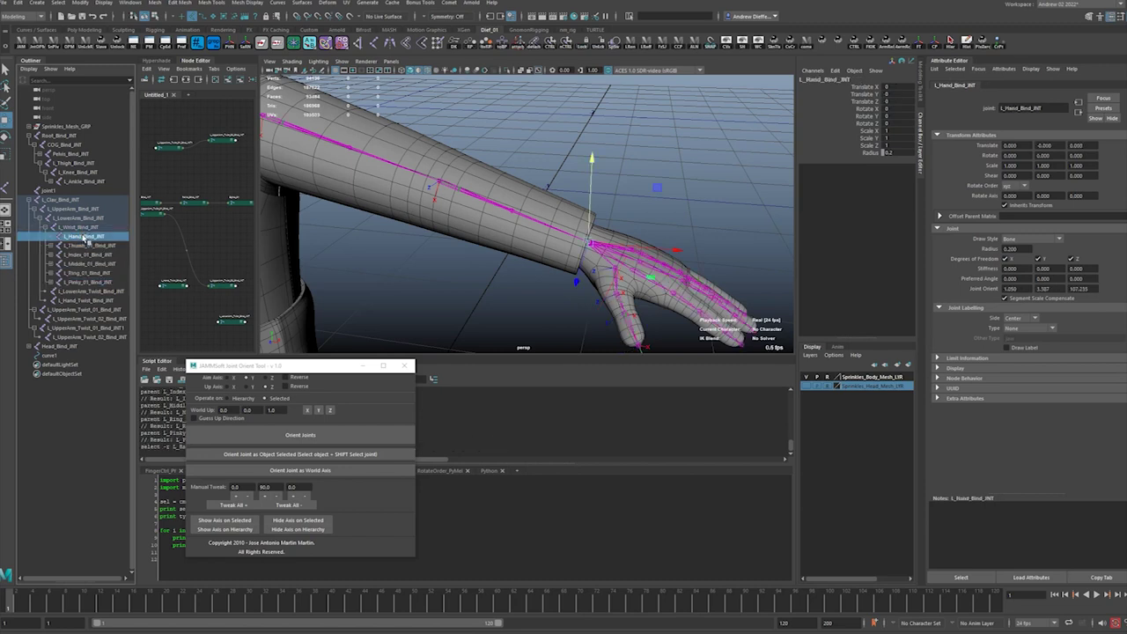
pyautogui.click(88, 292)
pyautogui.click(76, 228)
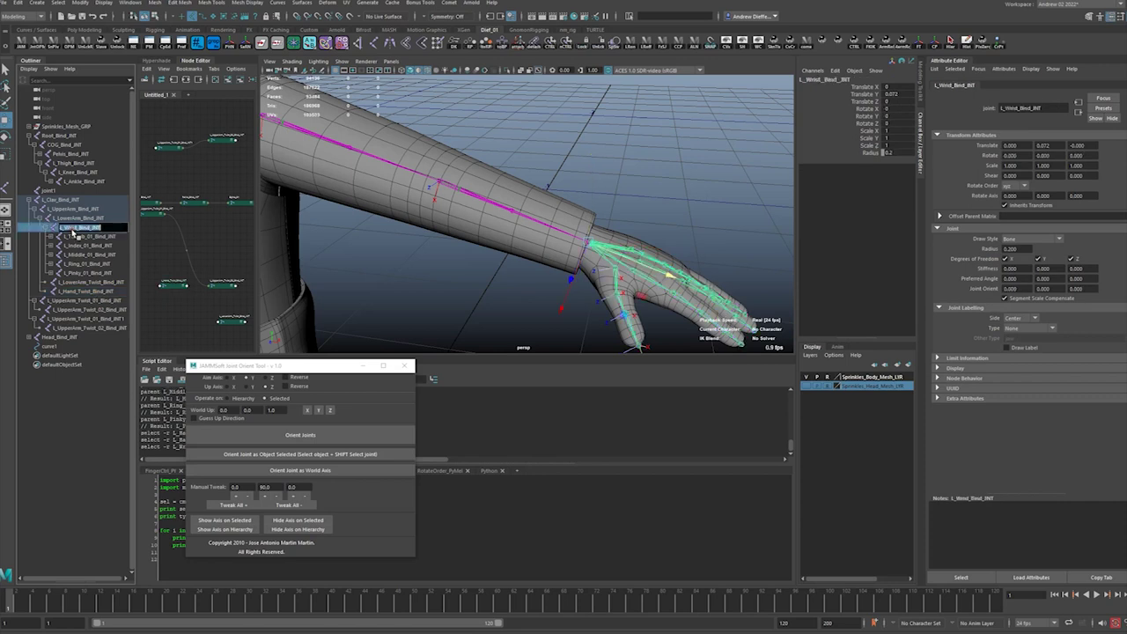
pyautogui.doubleClick(6, 120)
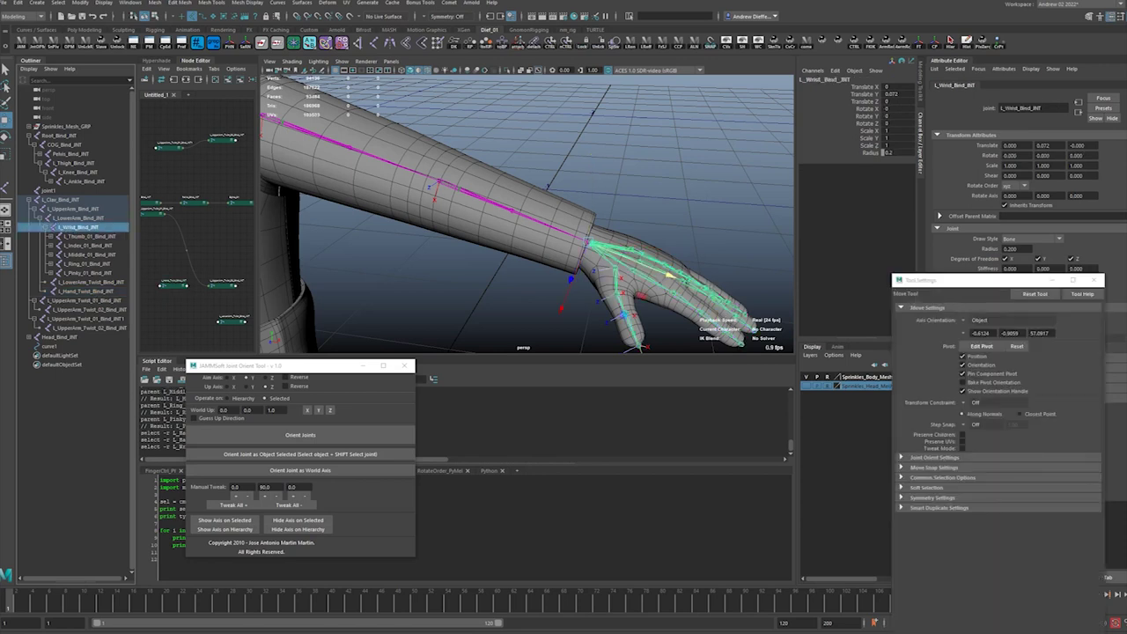
# Rename L_Wrist_Bind_JNT as L_Hand_Bind_JNT
pyautogui.doubleClick(86, 228)
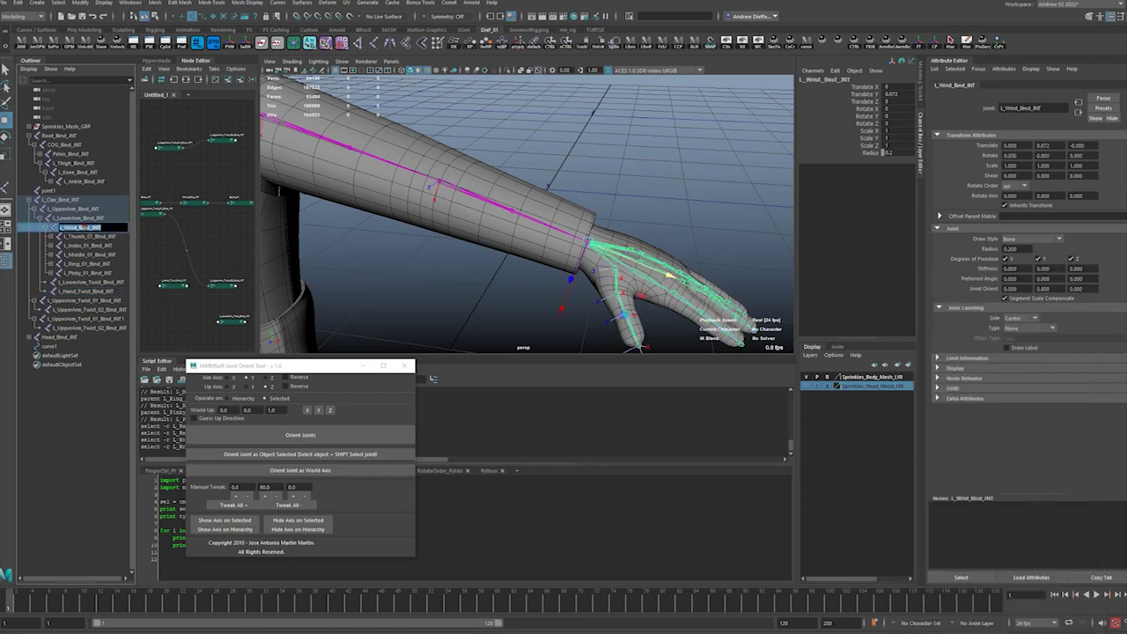
pyautogui.write('L_Hand_Bind_JNT')
pyautogui.press('Return')
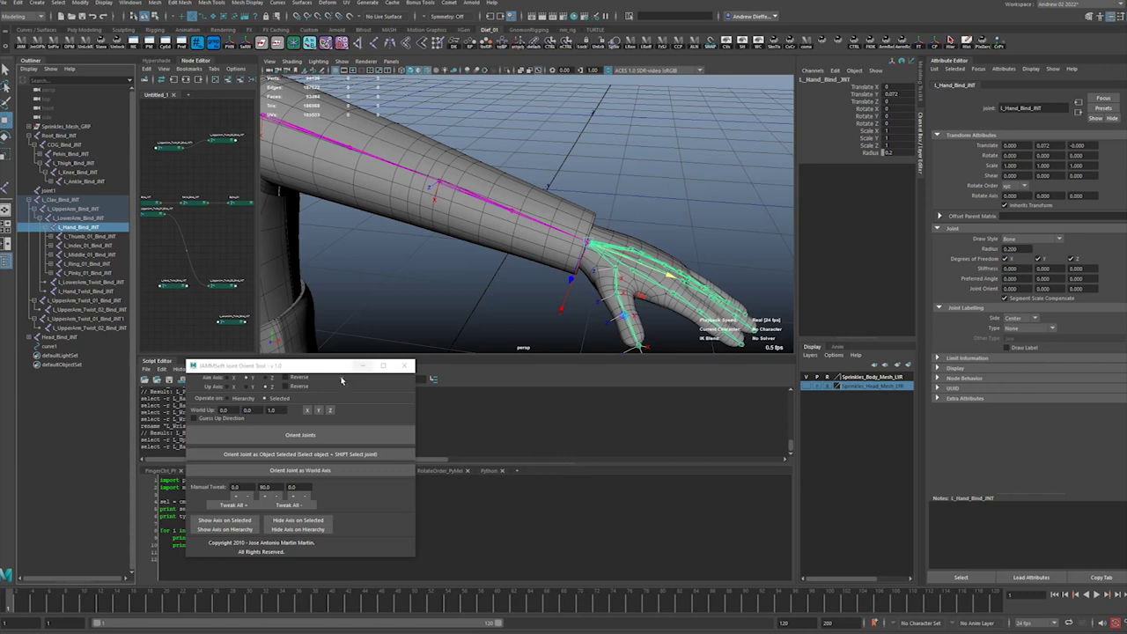
# Examine the axes and joint orients of L_Hand_Bind_JNT, the thumb and finger 01 joints, and L_LowerArm_Twist_Bind_JNT
pyautogui.click(72, 238)
pyautogui.click(63, 228)
pyautogui.moveTo(644, 245)
pyautogui.keyDown('alt'); pyautogui.mouseDown()
pyautogui.moveTo(561, 246)
pyautogui.moveTo(627, 259)
pyautogui.mouseUp(); pyautogui.keyUp('alt')
pyautogui.click(86, 237)
pyautogui.click(88, 246)
pyautogui.click(92, 254)
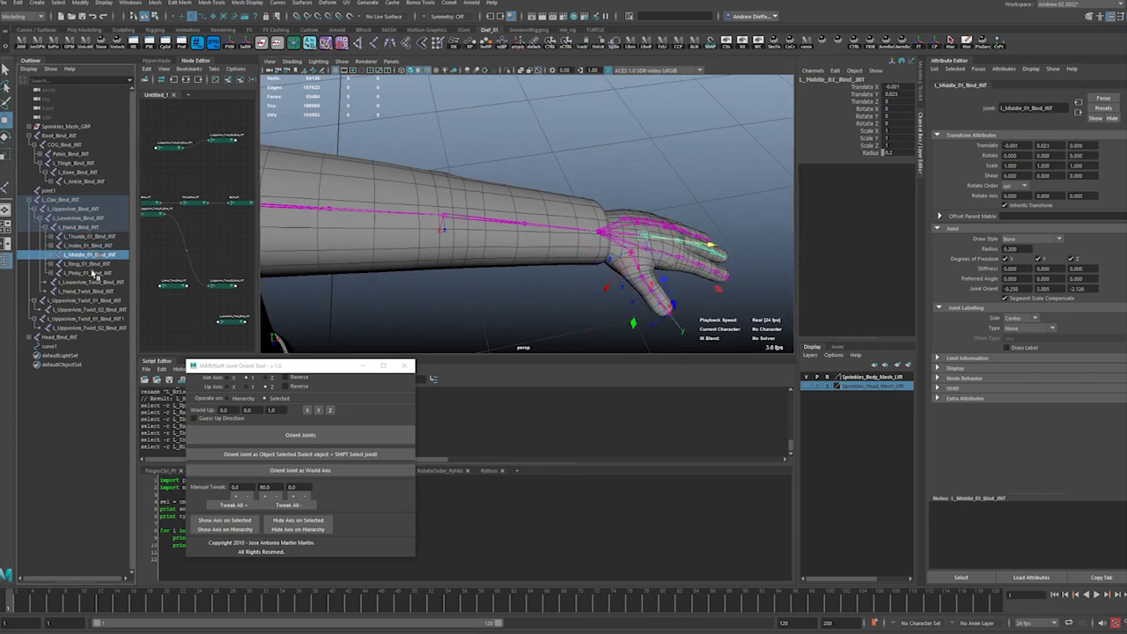
pyautogui.click(92, 273)
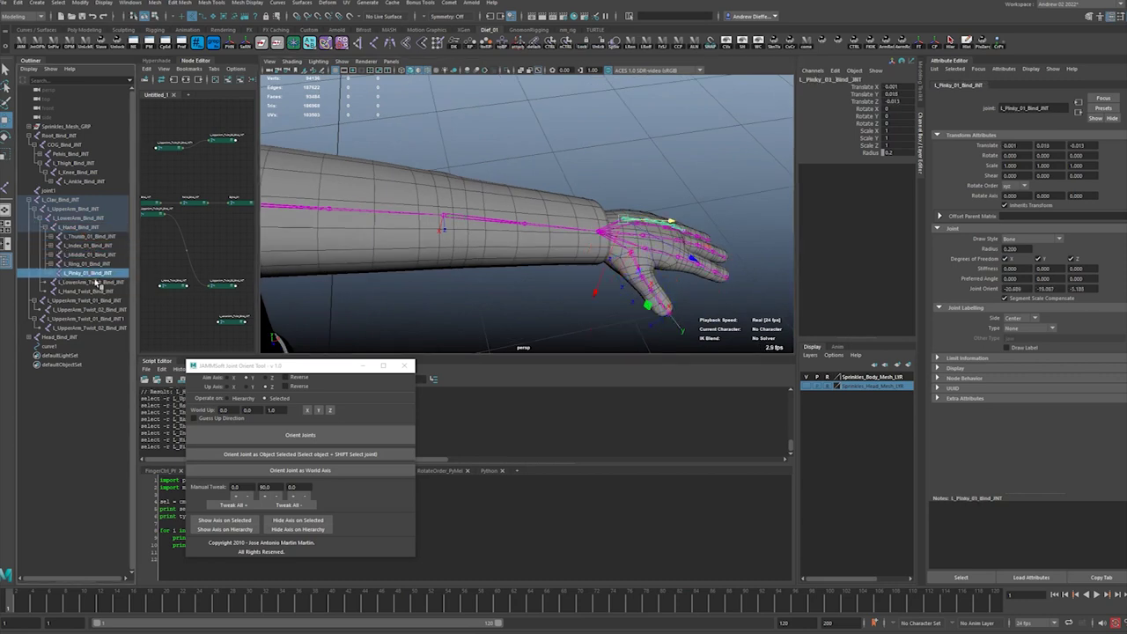
pyautogui.click(90, 282)
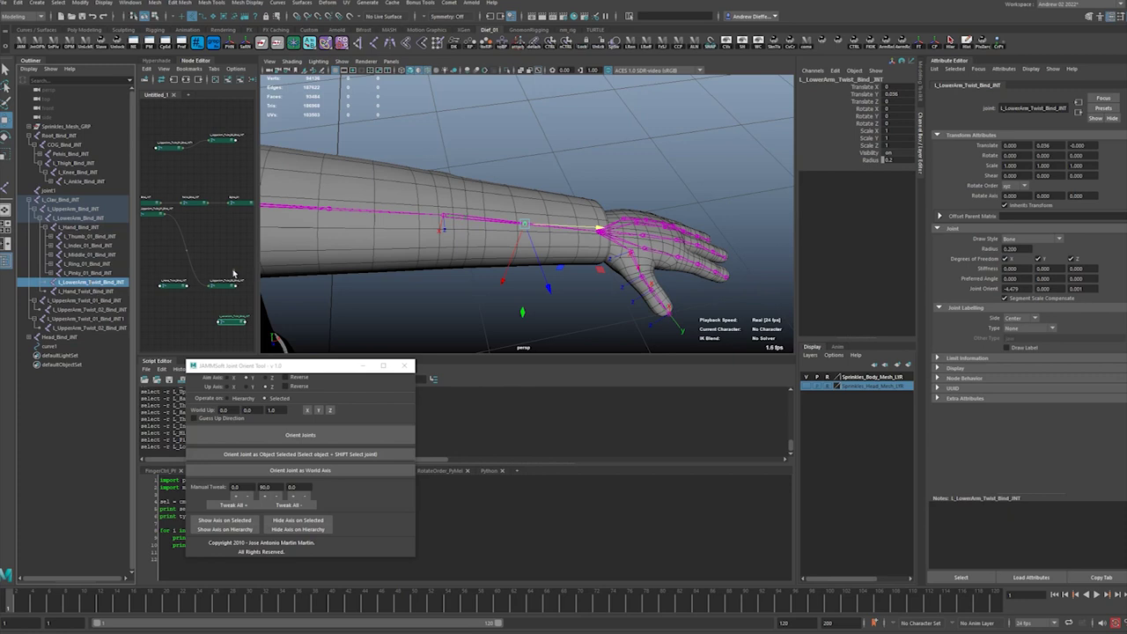
pyautogui.press('f')
pyautogui.moveTo(479, 236)
pyautogui.keyDown('alt'); pyautogui.mouseDown()
pyautogui.moveTo(496, 278)
pyautogui.moveTo(447, 254)
pyautogui.moveTo(472, 253)
pyautogui.mouseUp(); pyautogui.keyUp('alt')
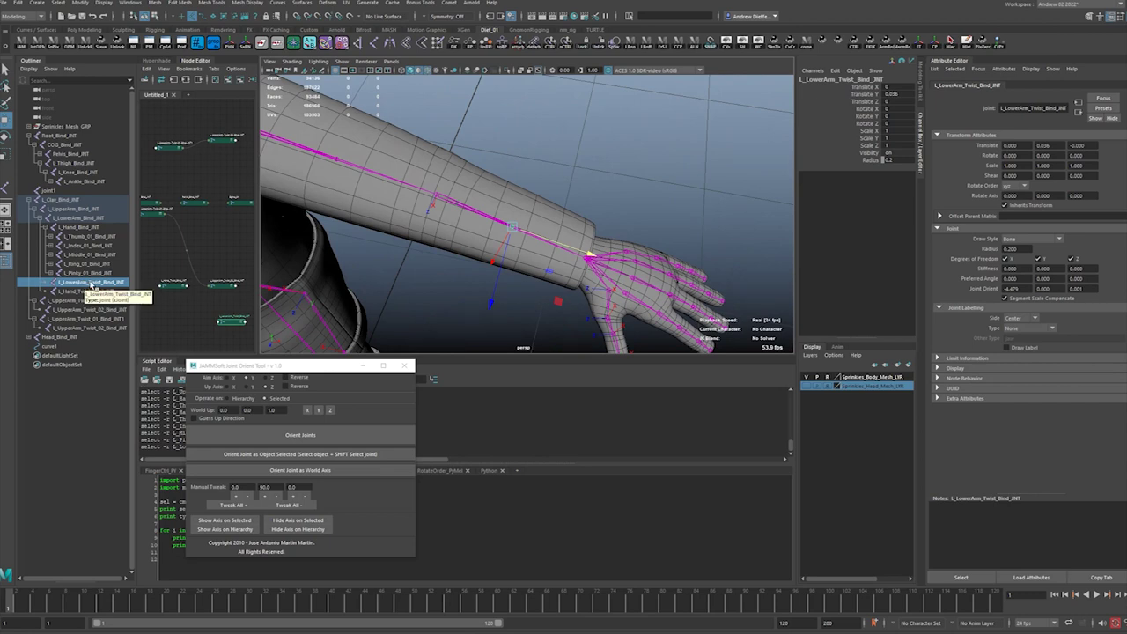
# Match the orientation of L_LowerArm_Twist_Bind_JNT to L_LowerArm_Bind_JNT and freeze the twist joint's transforms
pyautogui.click(76, 217)
pyautogui.rightClick(309, 46)
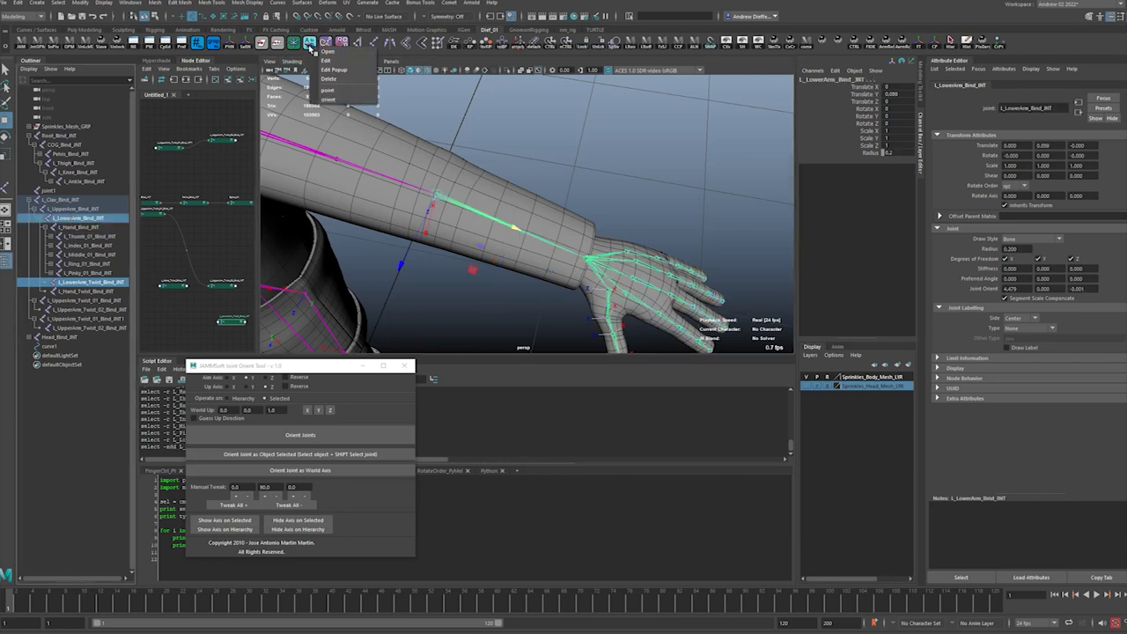
pyautogui.click(339, 99)
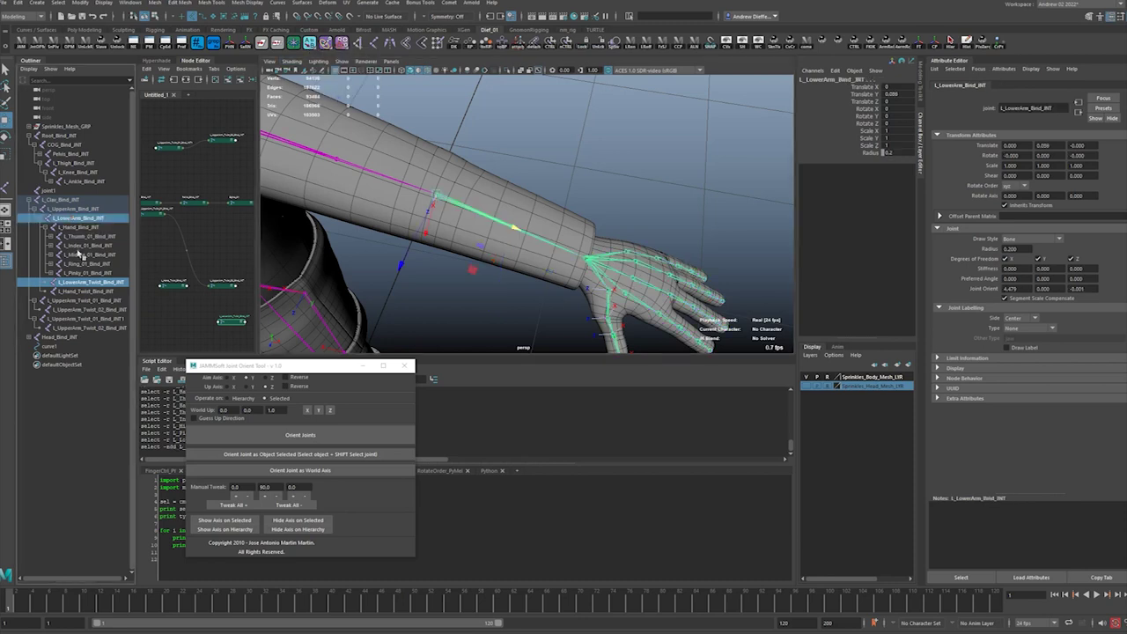
pyautogui.click(81, 282)
pyautogui.keyDown('alt'); pyautogui.moveTo(294, 257); pyautogui.dragTo(489, 178); pyautogui.keyUp('alt')
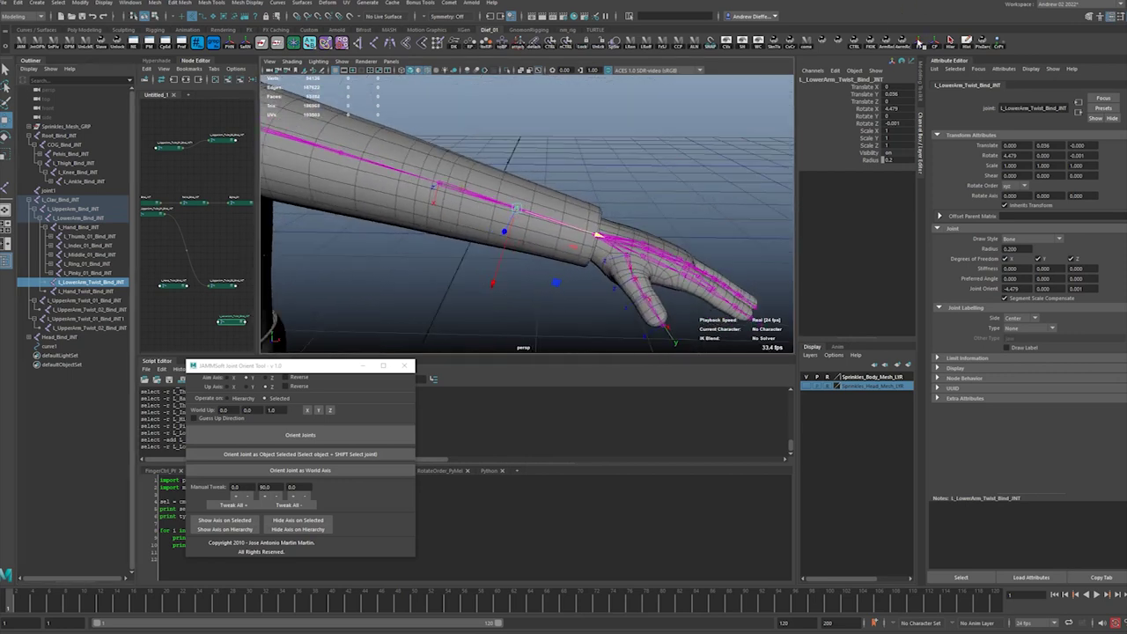
pyautogui.click(918, 42)
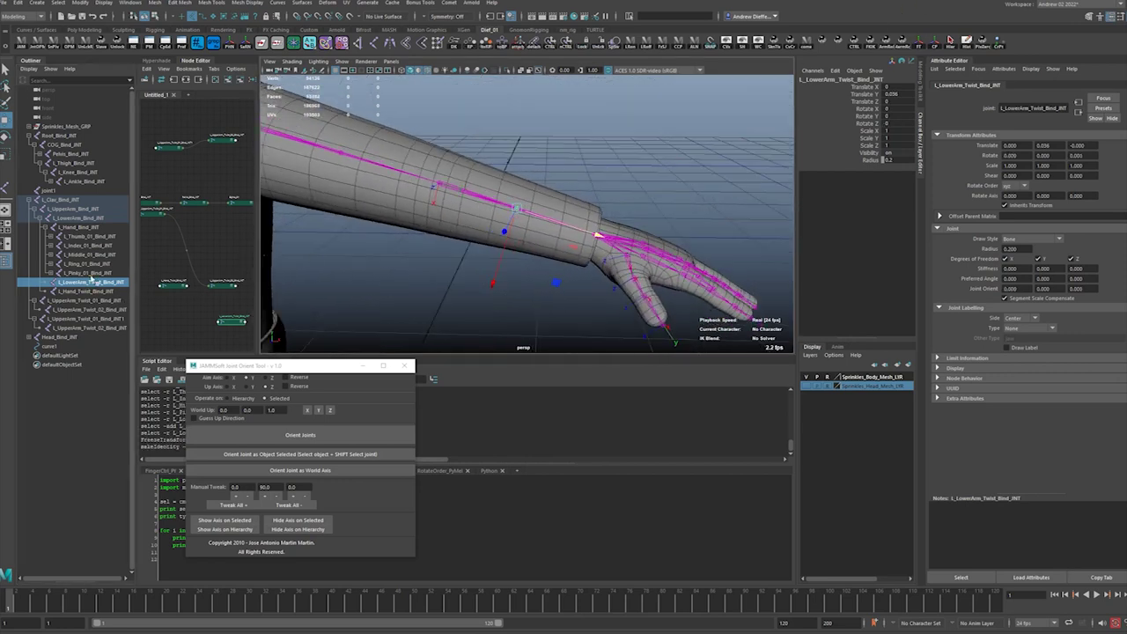
# Match the orientation of L_Hand_Twist_Bind_JNT to L_Hand_Bind_JNT and freeze the twist joint's transforms
pyautogui.click(72, 218)
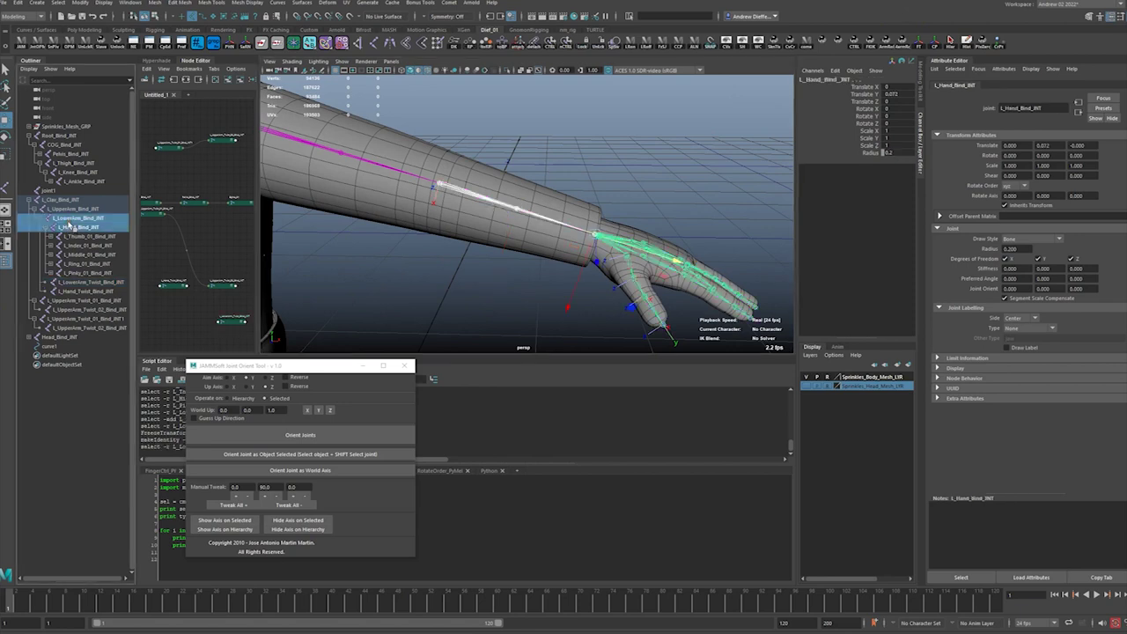
pyautogui.click(68, 219)
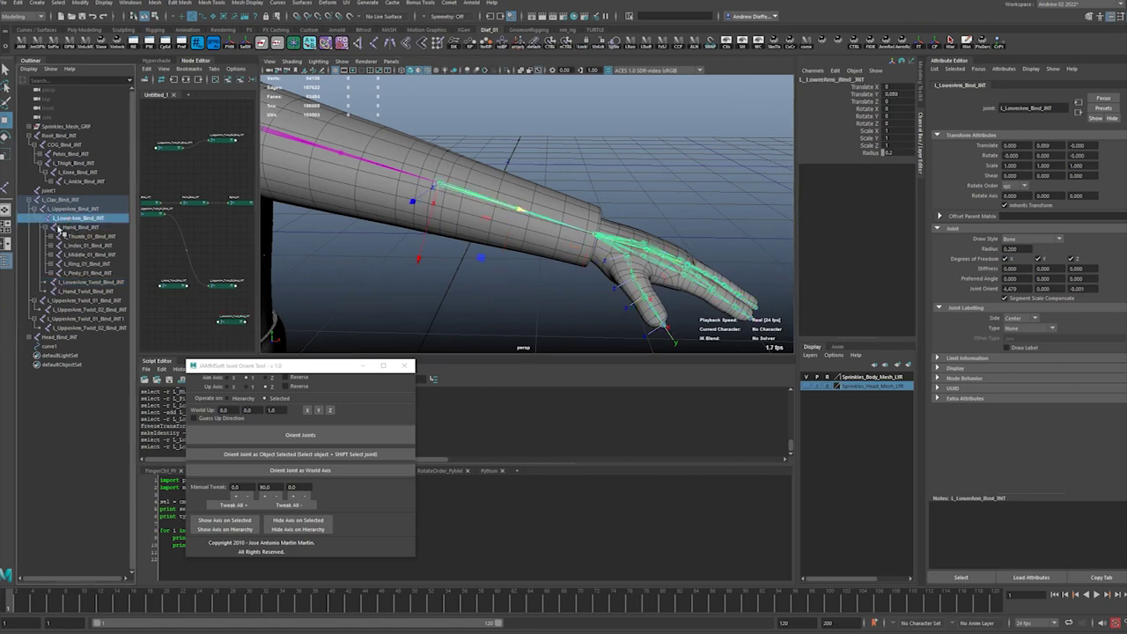
pyautogui.click(86, 290)
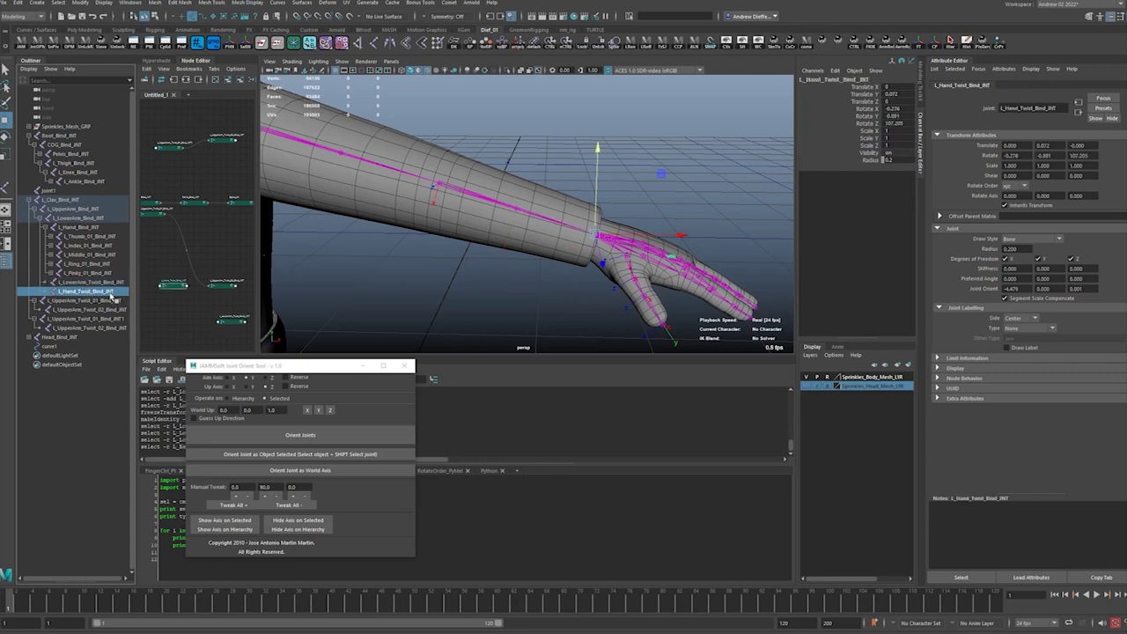
pyautogui.click(93, 228)
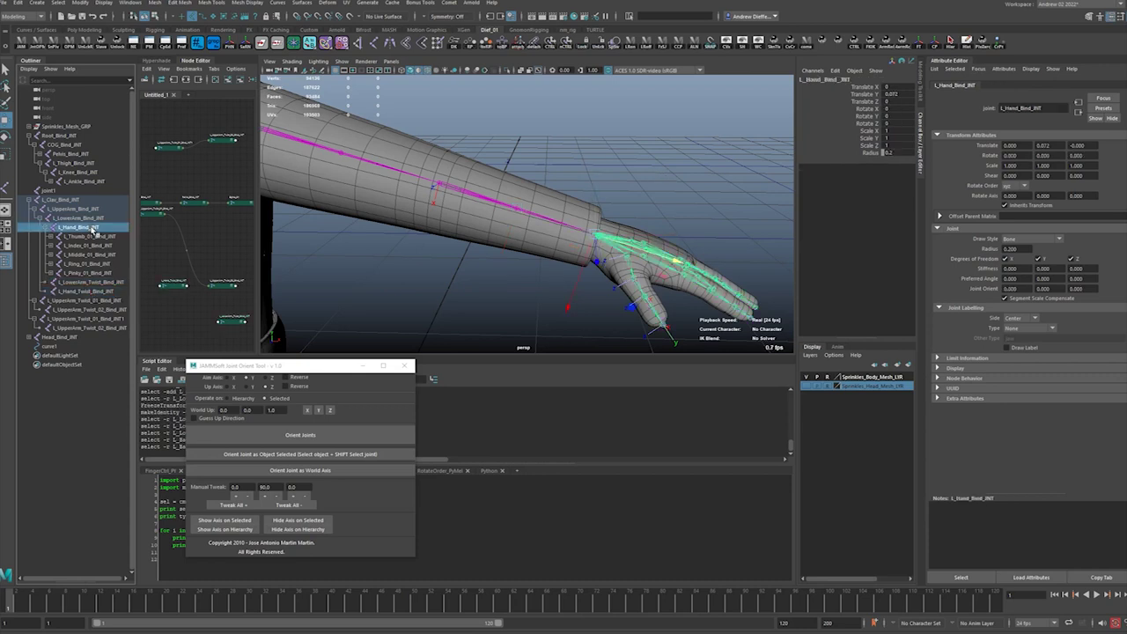
pyautogui.click(101, 292)
pyautogui.keyDown('ctrl'); pyautogui.click(86, 228); pyautogui.keyUp('ctrl')
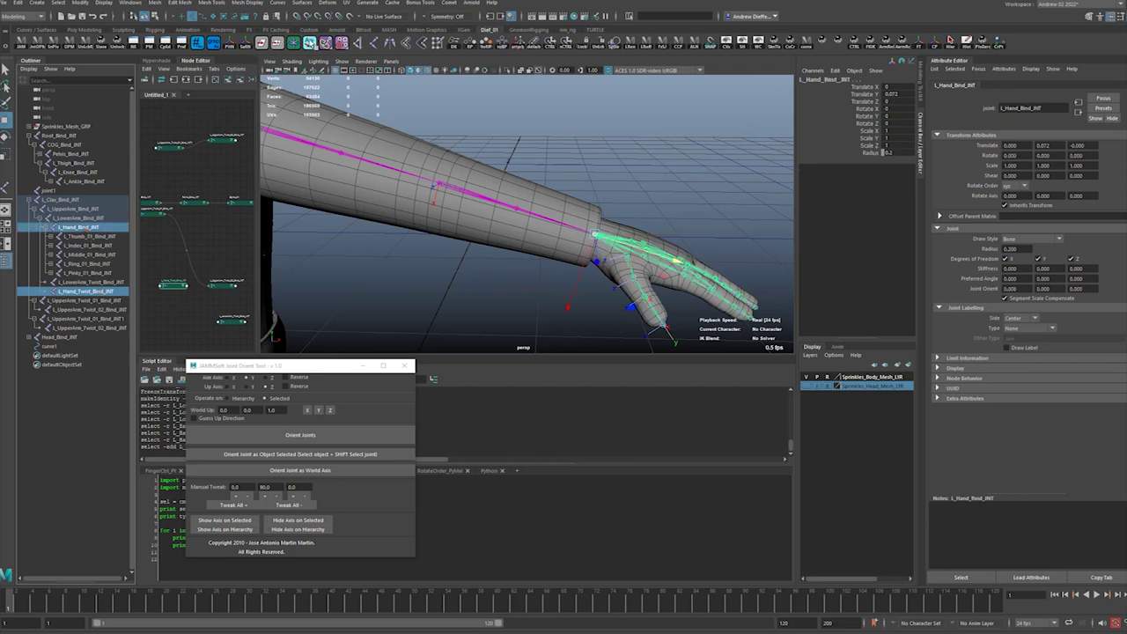
pyautogui.click(310, 43)
pyautogui.click(95, 291)
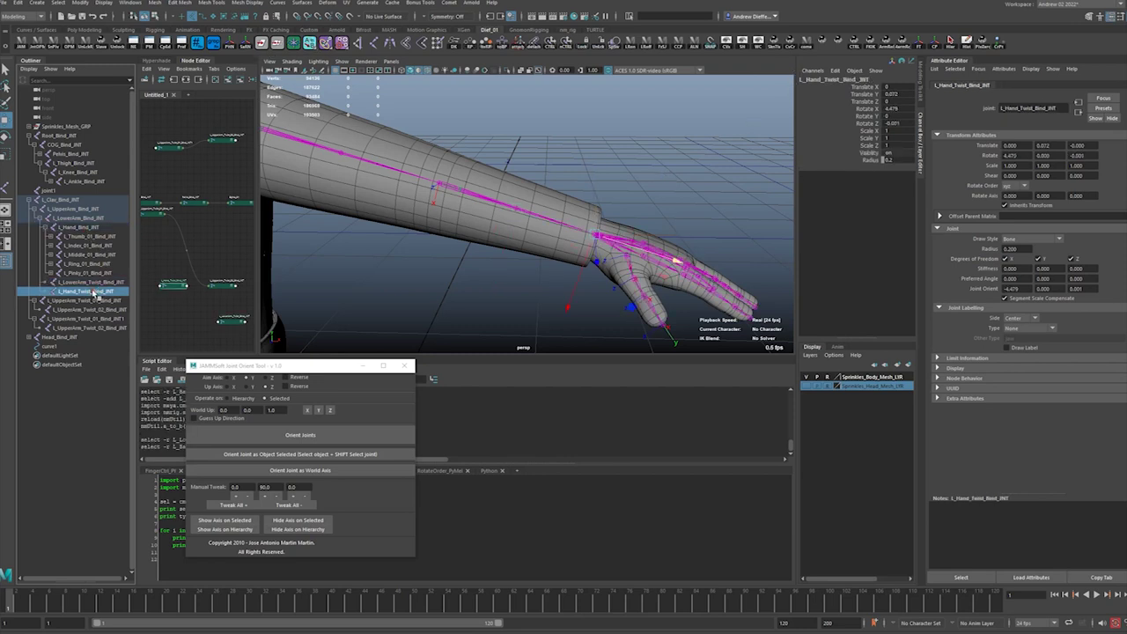
pyautogui.click(919, 44)
pyautogui.moveTo(483, 217)
pyautogui.keyDown('alt'); pyautogui.mouseDown()
pyautogui.moveTo(526, 220)
pyautogui.moveTo(475, 231)
pyautogui.mouseUp(); pyautogui.keyUp('alt')
pyautogui.click(118, 293)
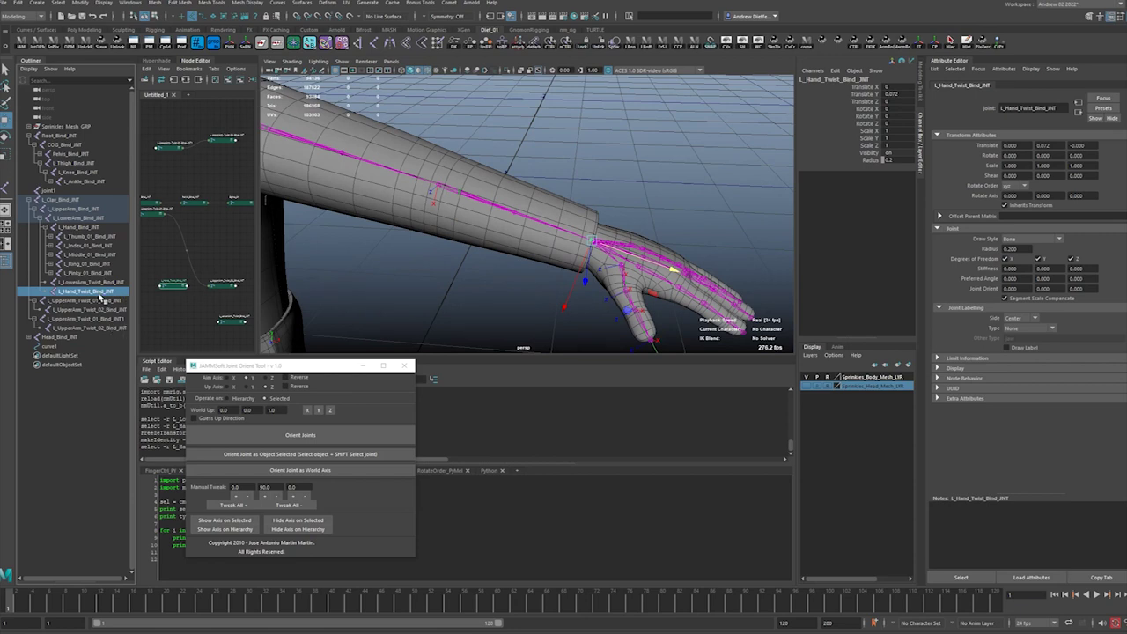
# Duplicate joint1, the loose joint between the feet, four times to supply the leg's twist joints
pyautogui.keyDown('alt'); pyautogui.moveTo(475, 284); pyautogui.dragTo(452, 279); pyautogui.keyUp('alt')
pyautogui.keyDown('alt'); pyautogui.moveTo(453, 279); pyautogui.dragTo(592, 252, button='middle'); pyautogui.keyUp('alt')
pyautogui.keyDown('alt'); pyautogui.moveTo(591, 252); pyautogui.dragTo(513, 263, button='right'); pyautogui.keyUp('alt')
pyautogui.keyDown('alt'); pyautogui.moveTo(513, 262); pyautogui.dragTo(530, 257); pyautogui.keyUp('alt')
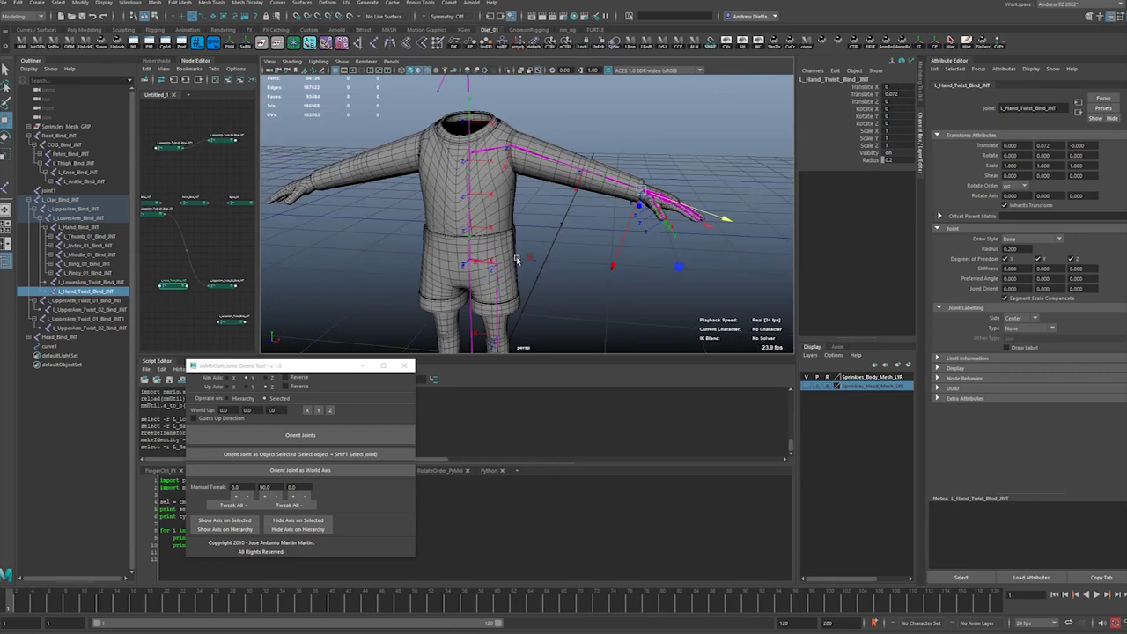
pyautogui.keyDown('alt'); pyautogui.moveTo(526, 262); pyautogui.dragTo(551, 221, button='middle'); pyautogui.keyUp('alt')
pyautogui.keyDown('alt'); pyautogui.moveTo(548, 205); pyautogui.dragTo(481, 219); pyautogui.keyUp('alt')
pyautogui.scroll(3, 493, 194)
pyautogui.keyDown('alt'); pyautogui.moveTo(506, 170); pyautogui.dragTo(669, 229); pyautogui.keyUp('alt')
pyautogui.click(619, 264)
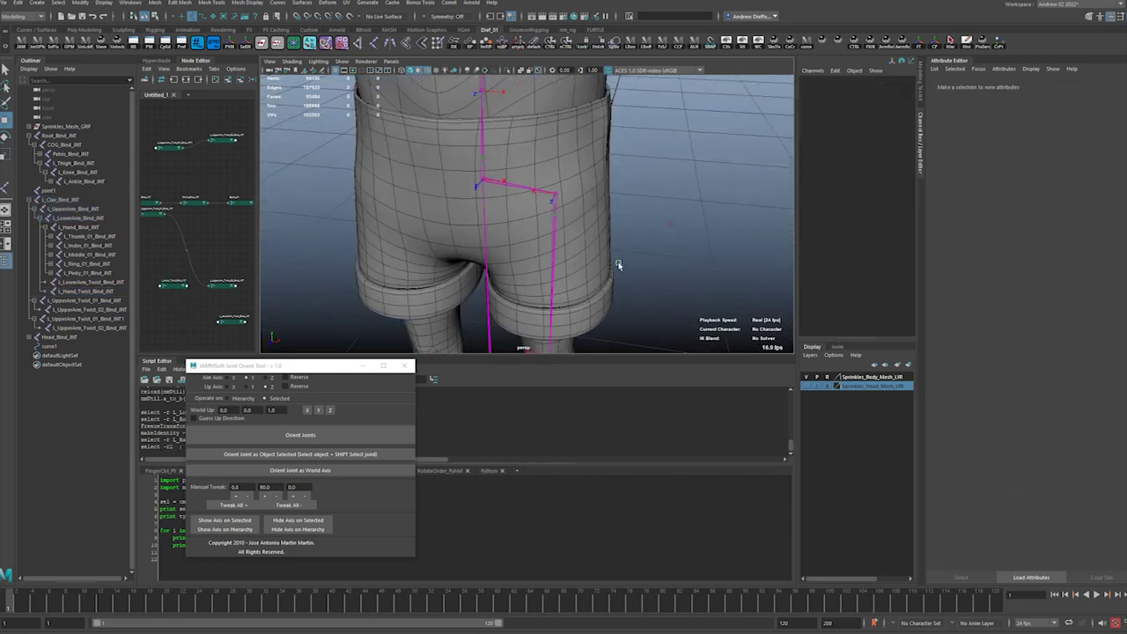
pyautogui.keyDown('alt'); pyautogui.moveTo(619, 265); pyautogui.dragTo(677, 67, button='middle'); pyautogui.keyUp('alt')
pyautogui.click(48, 192)
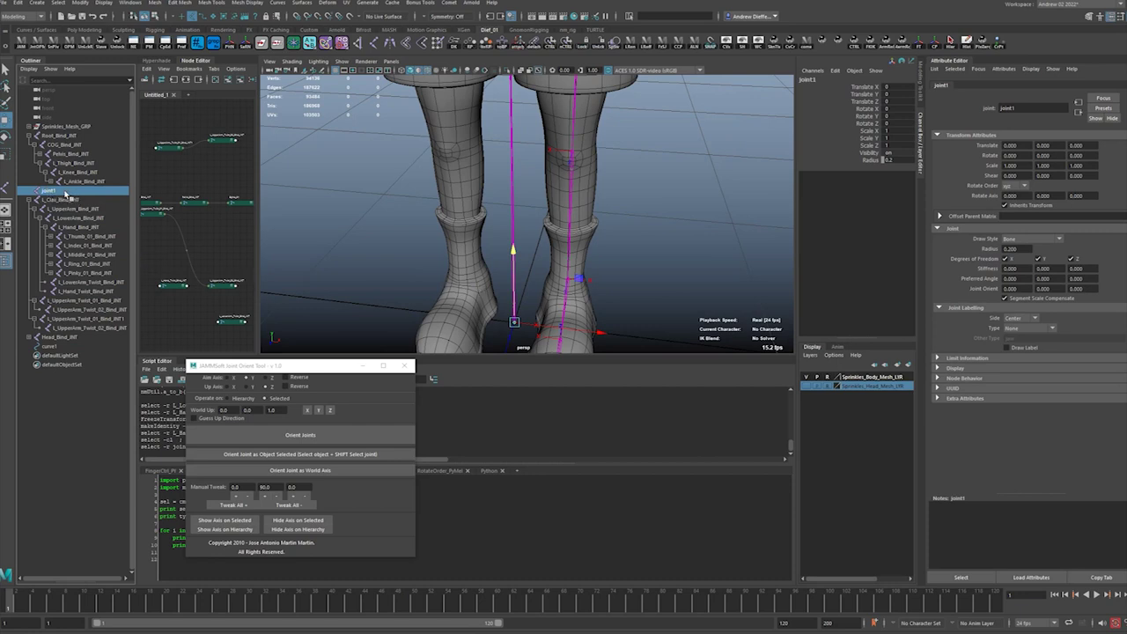
pyautogui.click(66, 192)
pyautogui.hotkey('ctrl', 'd')
pyautogui.hotkey('ctrl', 'd')
pyautogui.hotkey('ctrl', 'd')
pyautogui.hotkey('ctrl', 'd')
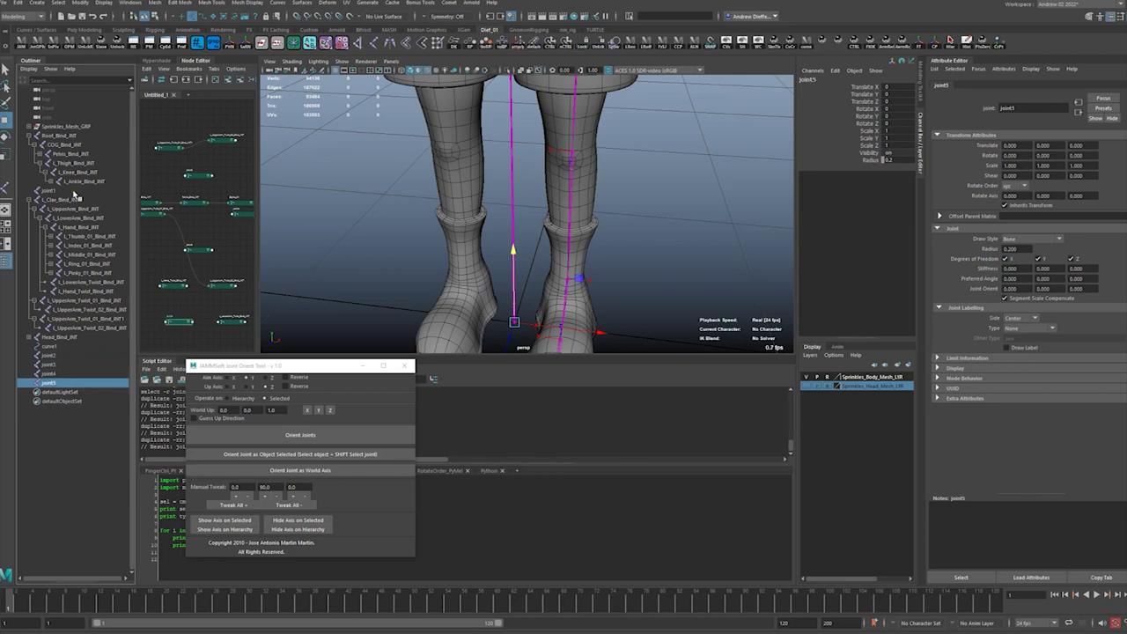
# Rename joint2 as L_Knee_Twist_Bind_JNT and joint3 as L_Foot_Twist_Bind_JNT
pyautogui.click(57, 355)
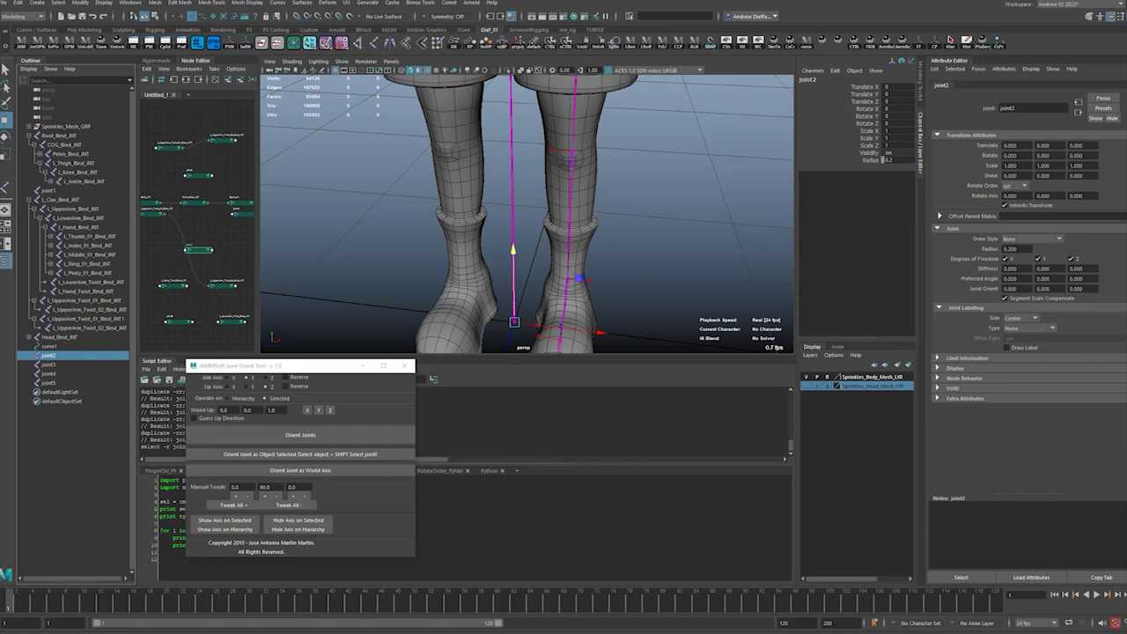
pyautogui.doubleClick(6, 121)
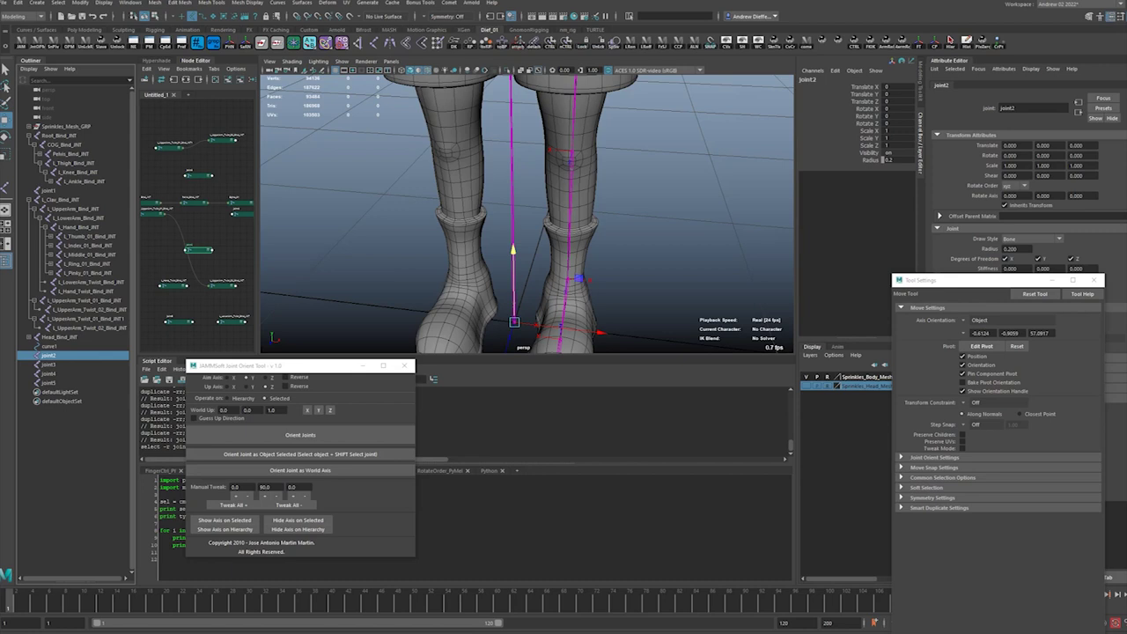
pyautogui.doubleClick(79, 355)
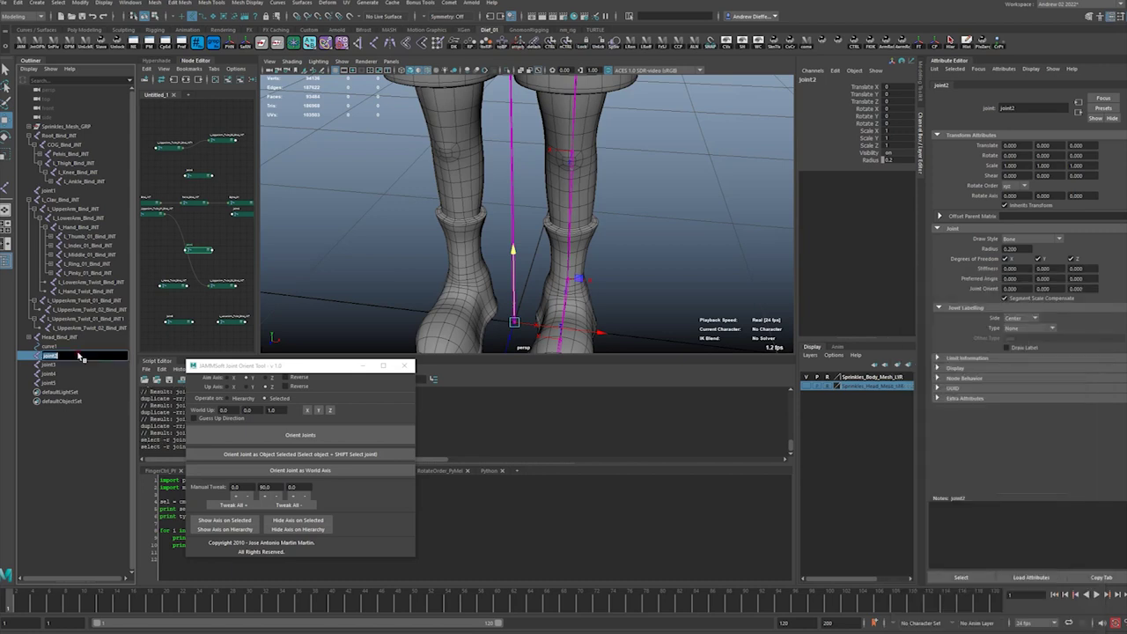
pyautogui.write('L_Knee_Twist_Bind_INT')
pyautogui.press('Return')
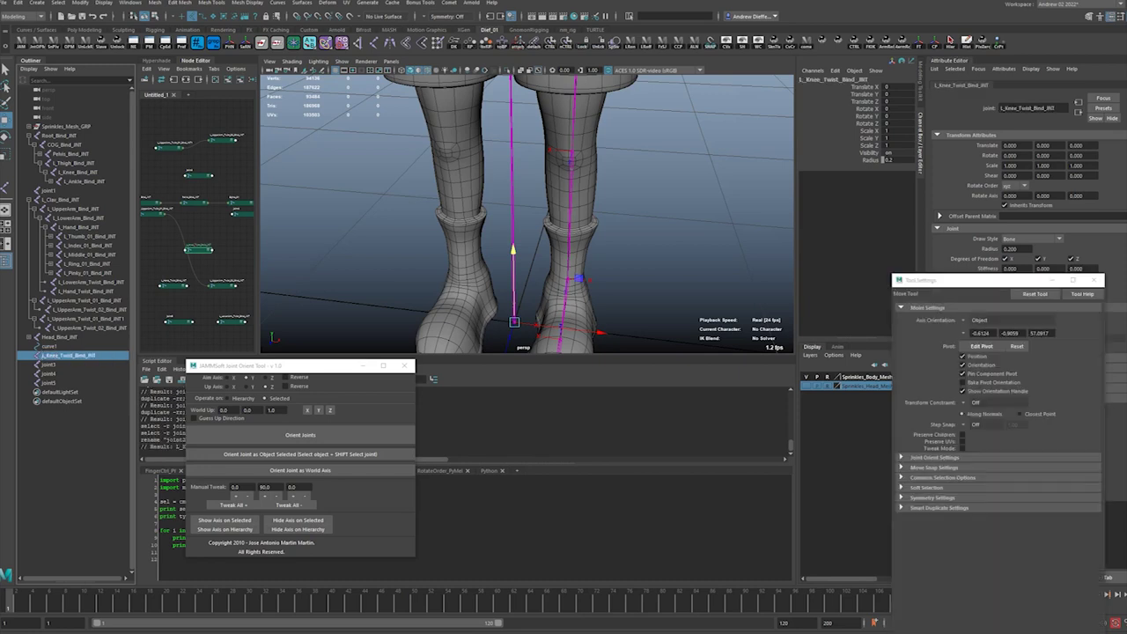
pyautogui.doubleClick(70, 364)
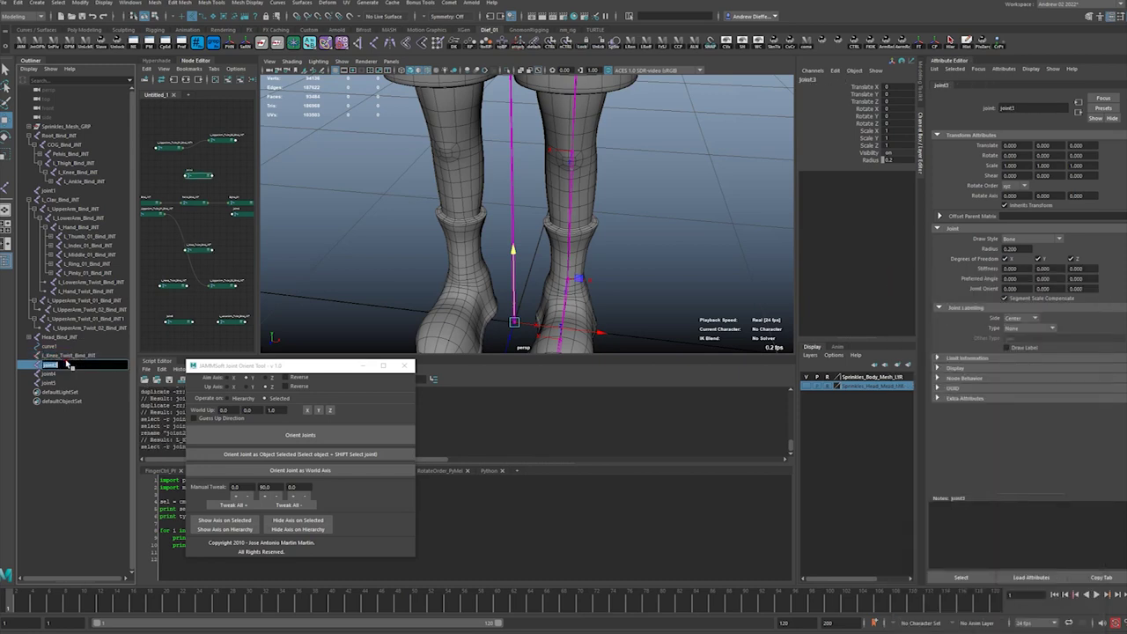
pyautogui.write('L_Foot_Twist_Bind_INT')
pyautogui.press('Return')
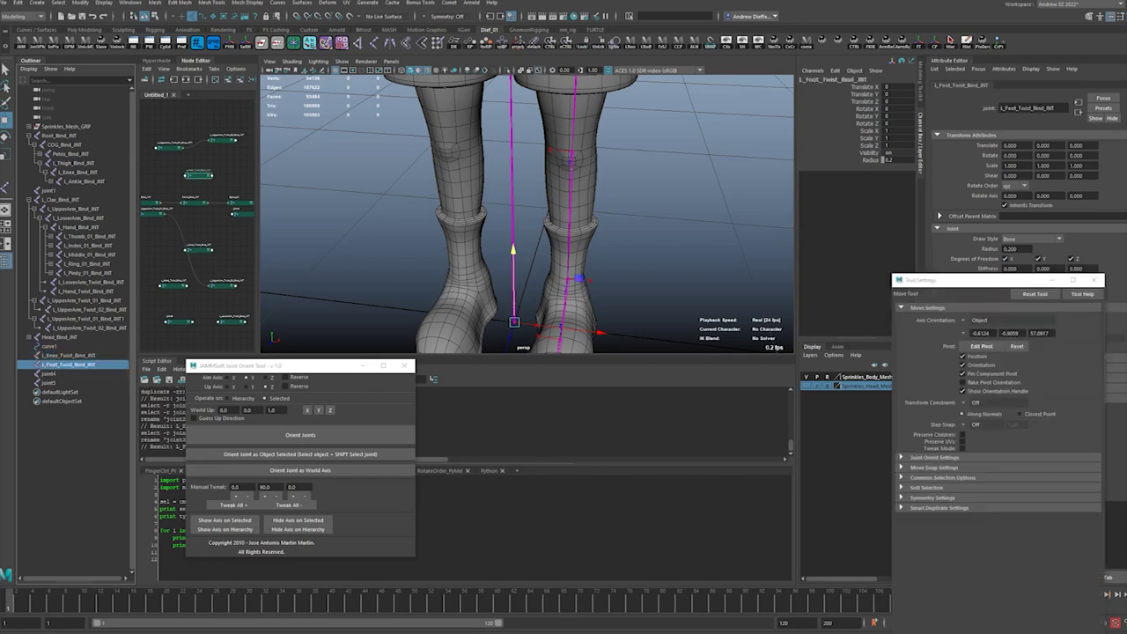
# Rename joint4 as L_Thigh_Twist_01_Bind_JNT and joint5 as L_Thigh_Twist_02_Bind_JNT
pyautogui.doubleClick(51, 375)
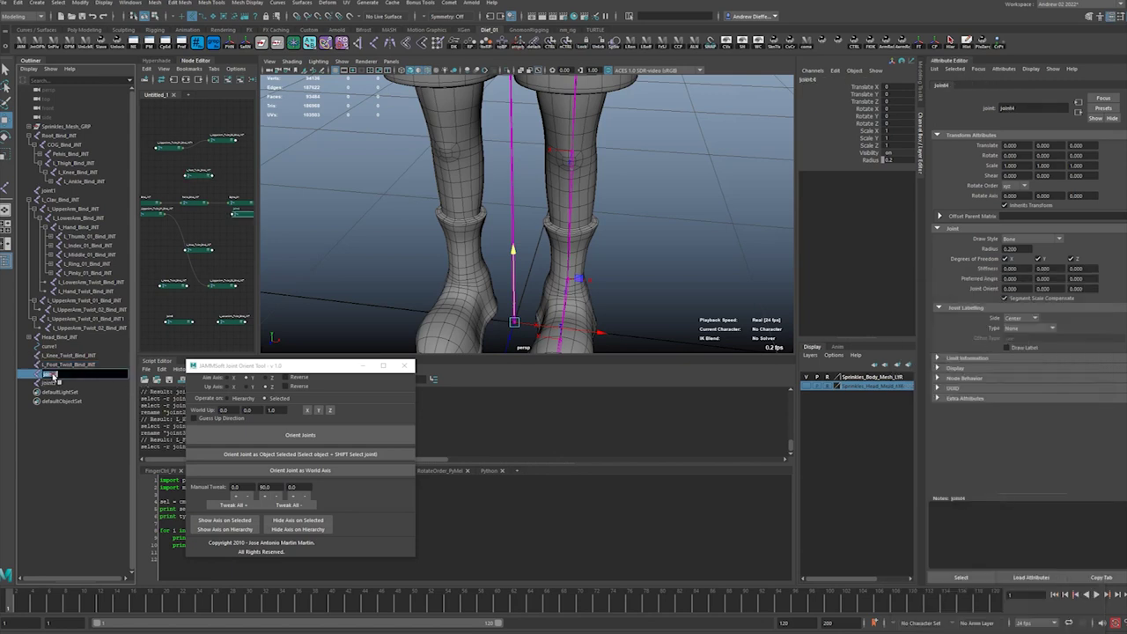
pyautogui.write('L_Thigh_Twist_01_Bind_INT')
pyautogui.press('Return')
pyautogui.doubleClick(51, 383)
pyautogui.write('L_Thigh_Twist_01_Bind_INT')
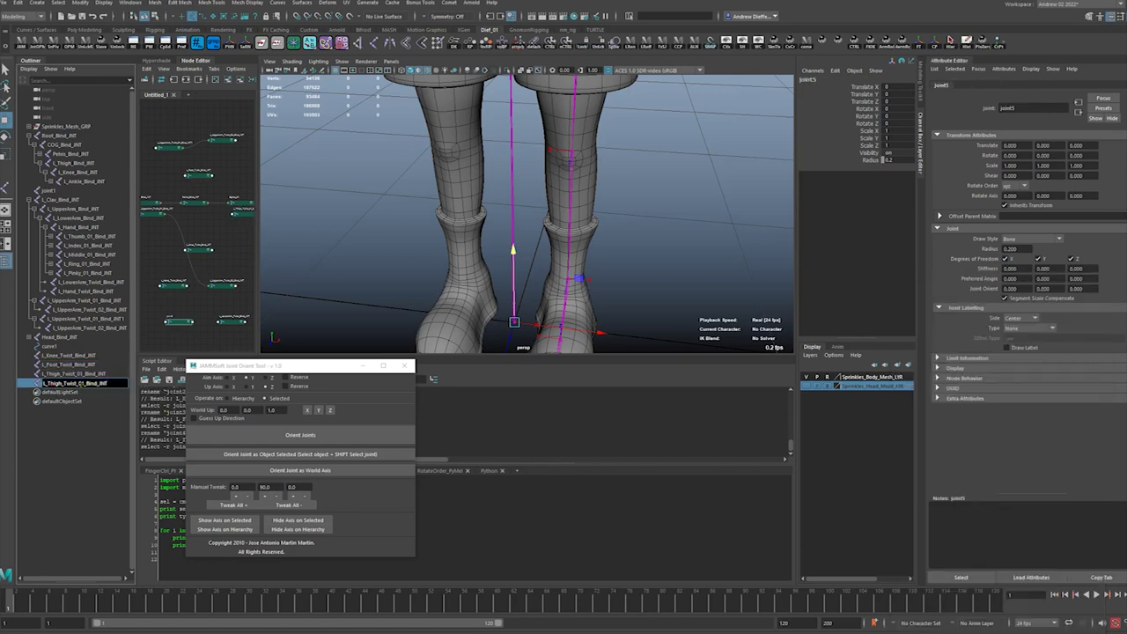
pyautogui.write('2')
pyautogui.press('Return')
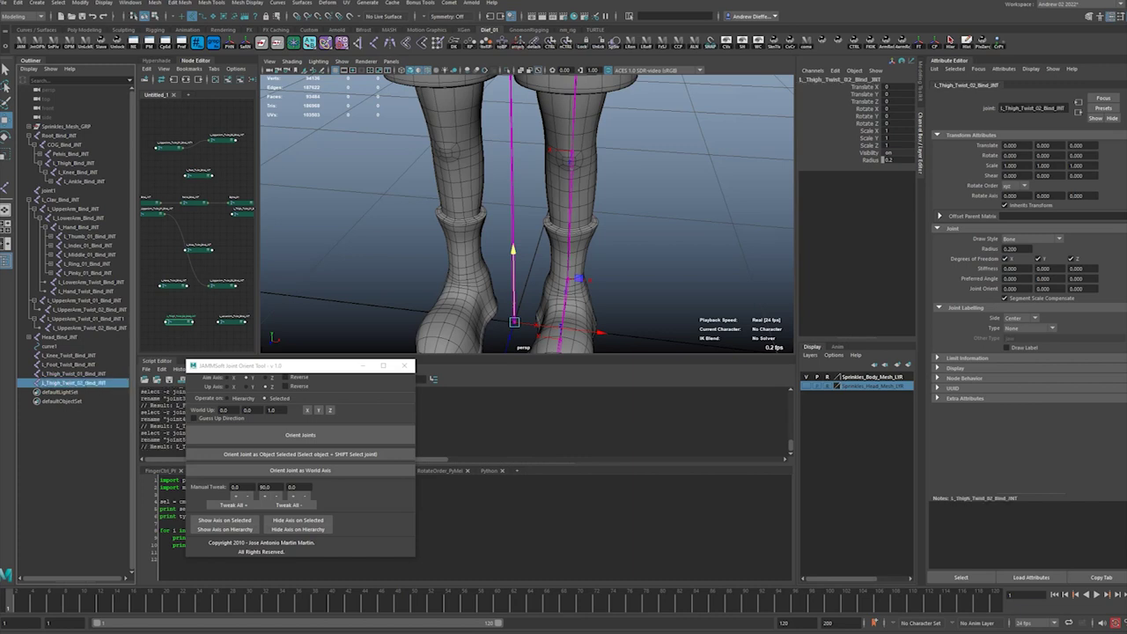
# Collapse the left clavicle joint hierarchy and examine L_Thigh_Bind_JNT's axes along with the Move tool's settings
pyautogui.click(79, 374)
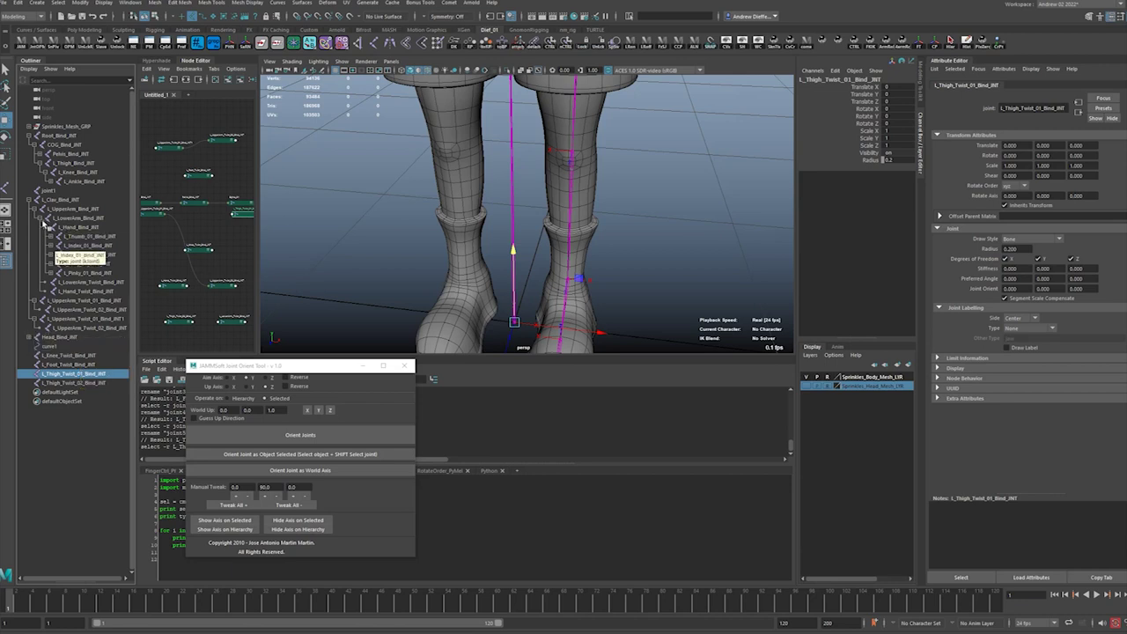
pyautogui.click(31, 200)
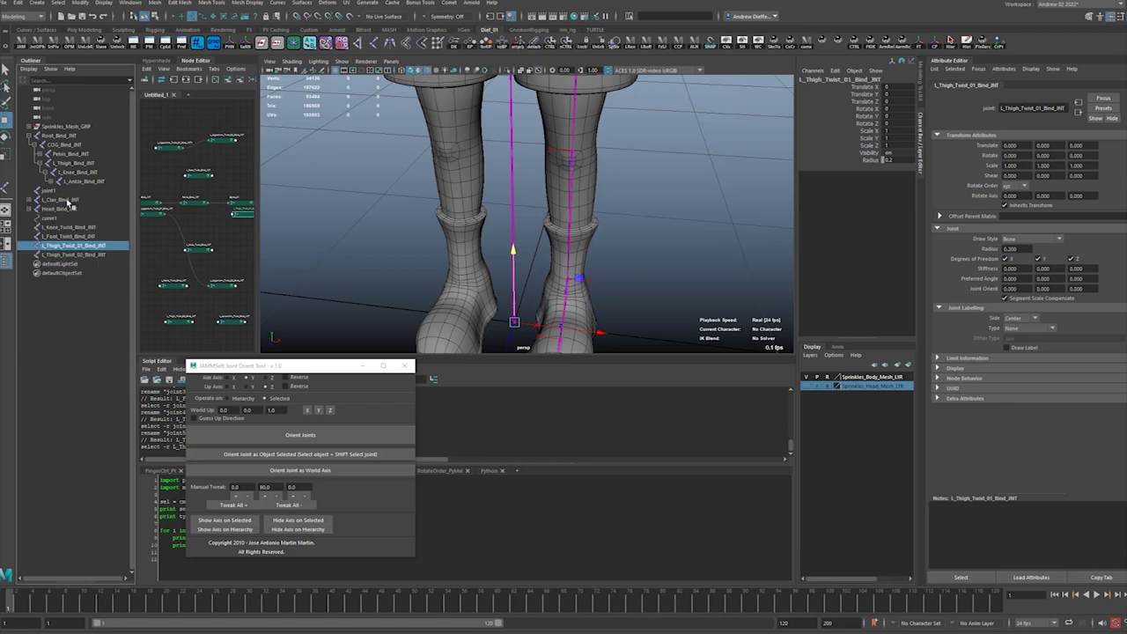
pyautogui.click(79, 164)
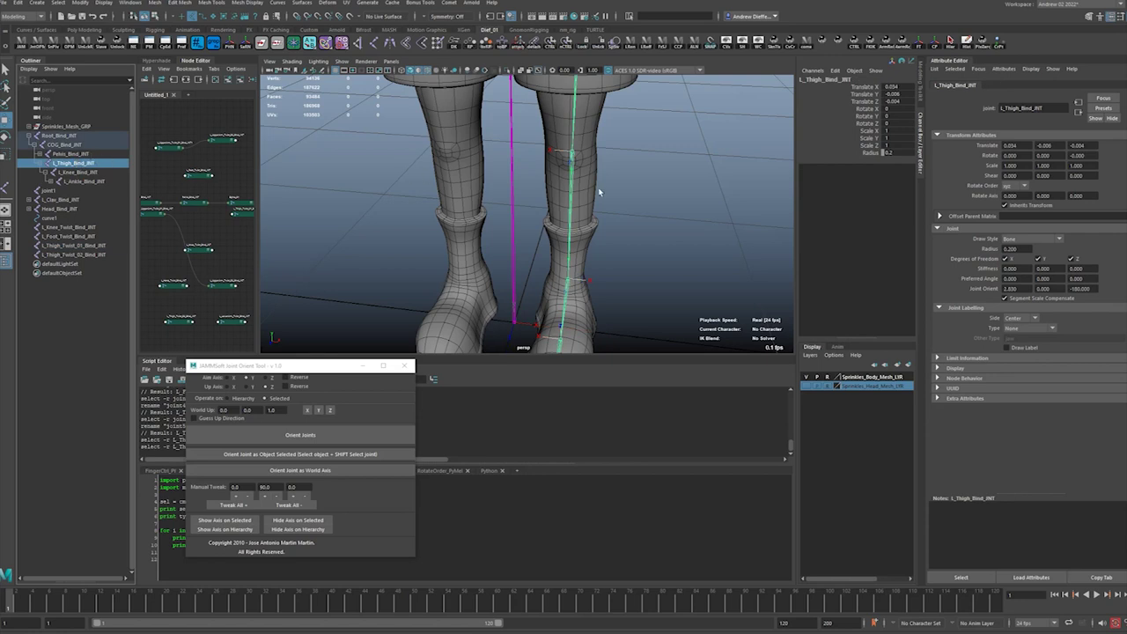
pyautogui.keyDown('alt'); pyautogui.moveTo(624, 234); pyautogui.dragTo(600, 231); pyautogui.keyUp('alt')
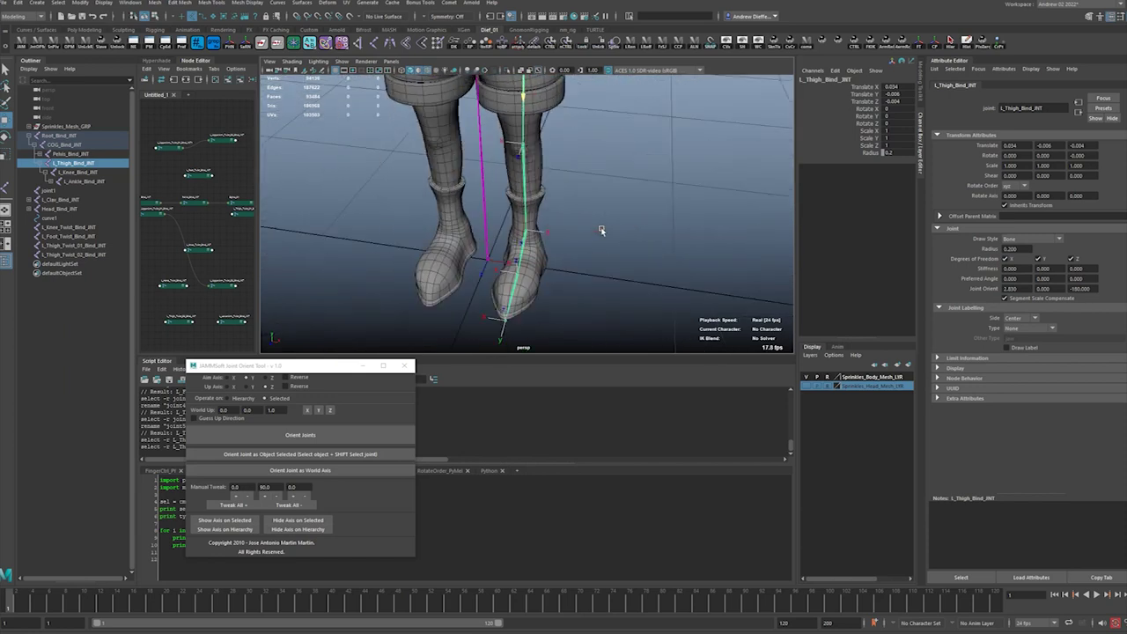
pyautogui.doubleClick(6, 119)
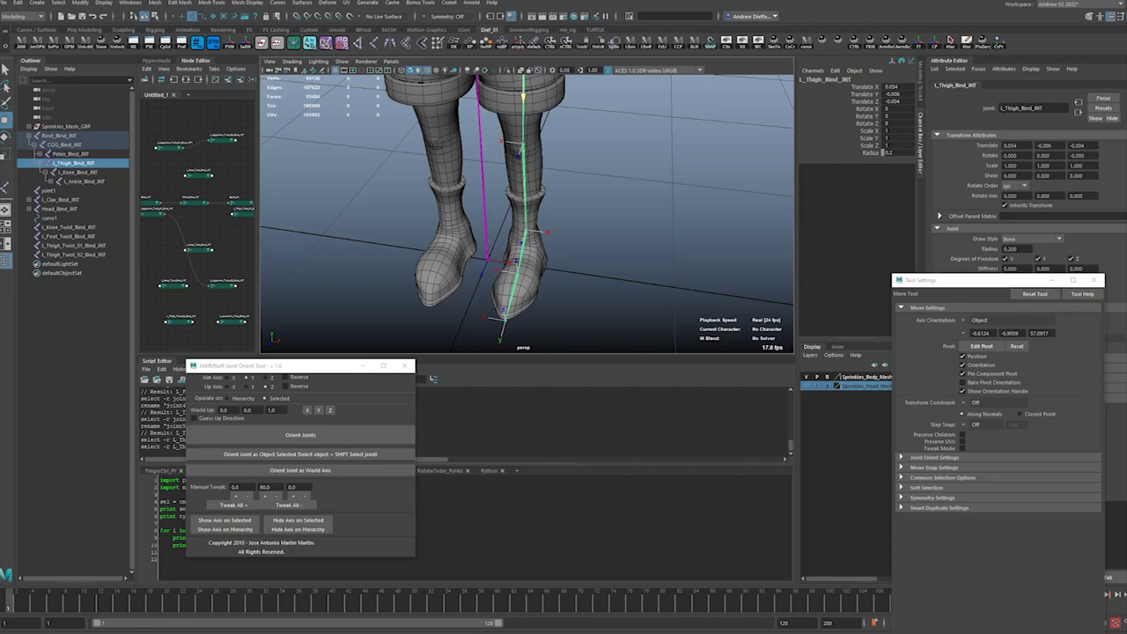
pyautogui.keyDown('alt'); pyautogui.moveTo(579, 231); pyautogui.dragTo(597, 211); pyautogui.keyUp('alt')
pyautogui.keyDown('alt'); pyautogui.moveTo(597, 210); pyautogui.dragTo(686, 232, button='middle'); pyautogui.keyUp('alt')
pyautogui.keyDown('alt'); pyautogui.moveTo(686, 231); pyautogui.dragTo(637, 232); pyautogui.keyUp('alt')
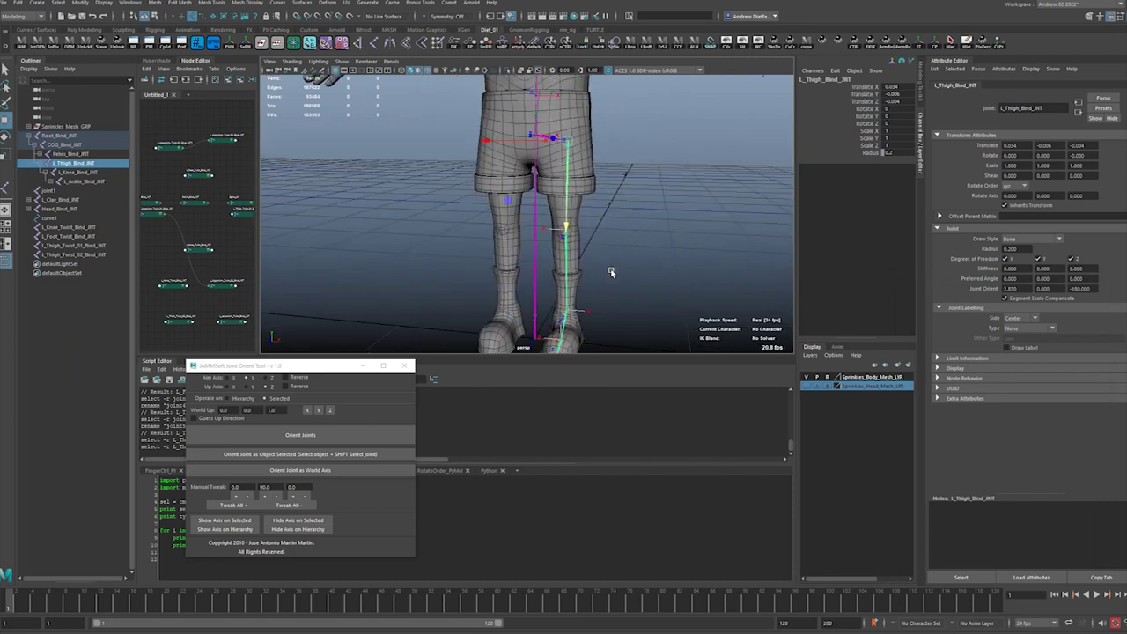
pyautogui.moveTo(611, 273)
pyautogui.keyDown('alt'); pyautogui.mouseDown()
pyautogui.moveTo(443, 272)
pyautogui.moveTo(594, 270)
pyautogui.mouseUp(); pyautogui.keyUp('alt')
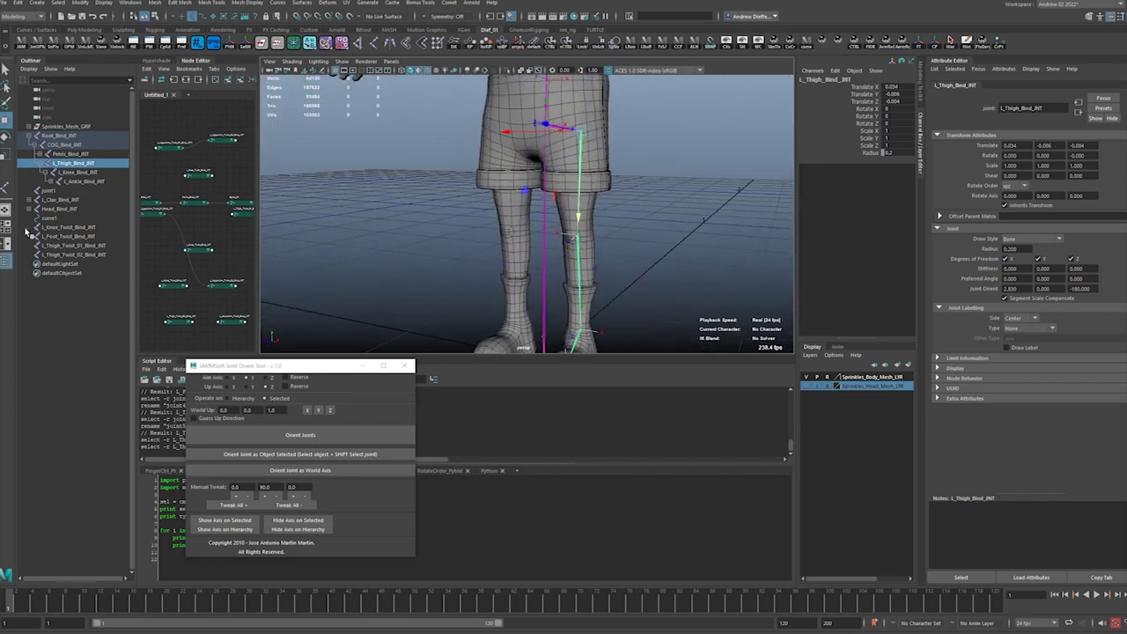
# Match L_Thigh_Twist_01_Bind_JNT to L_Thigh_Bind_JNT's position and orientation, and parent it under that thigh joint
pyautogui.click(88, 247)
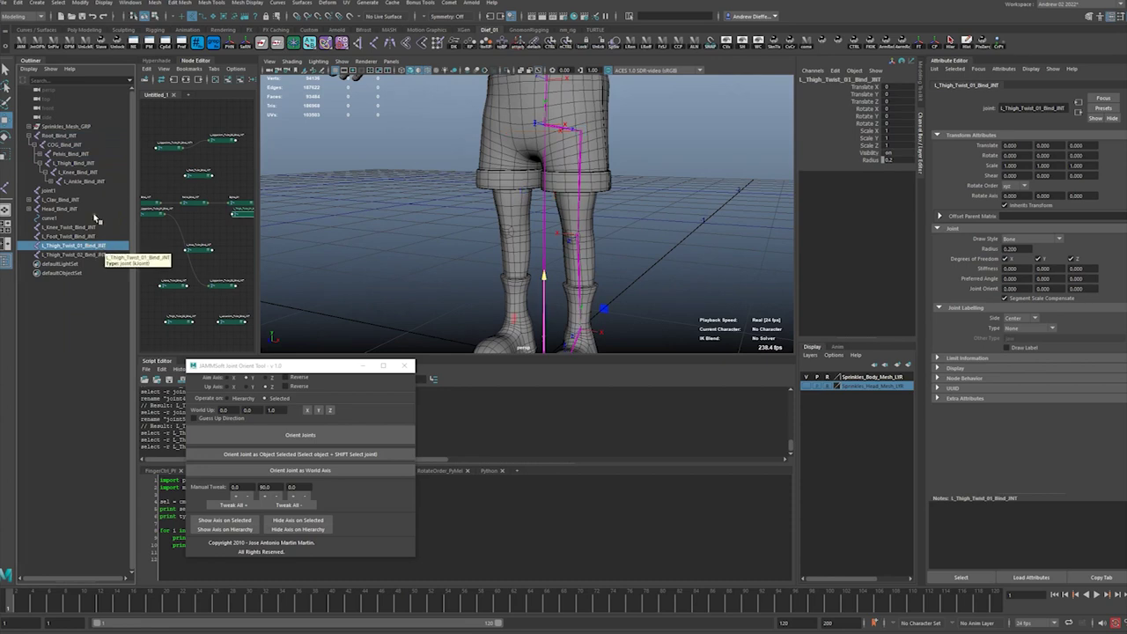
pyautogui.keyDown('ctrl'); pyautogui.click(79, 164); pyautogui.keyUp('ctrl')
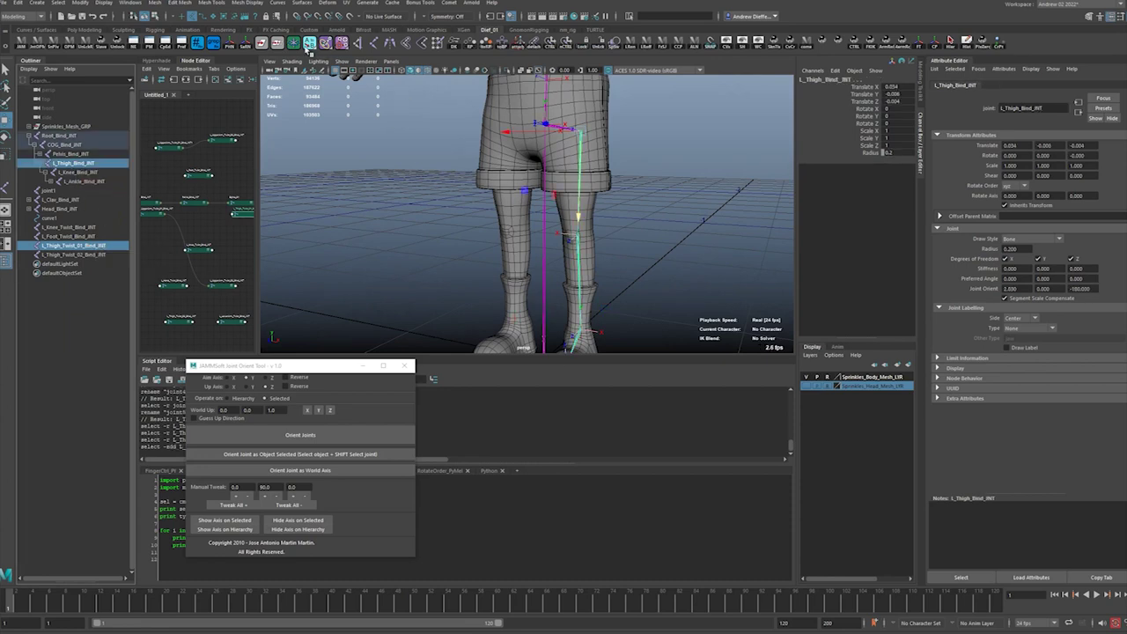
pyautogui.click(81, 247)
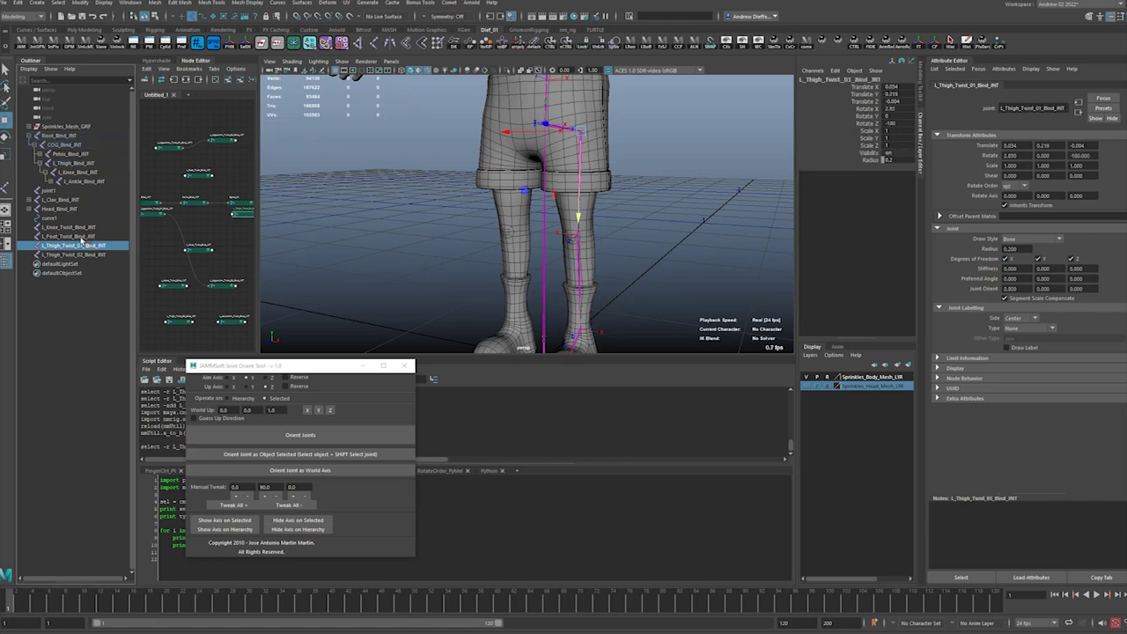
pyautogui.click(82, 247)
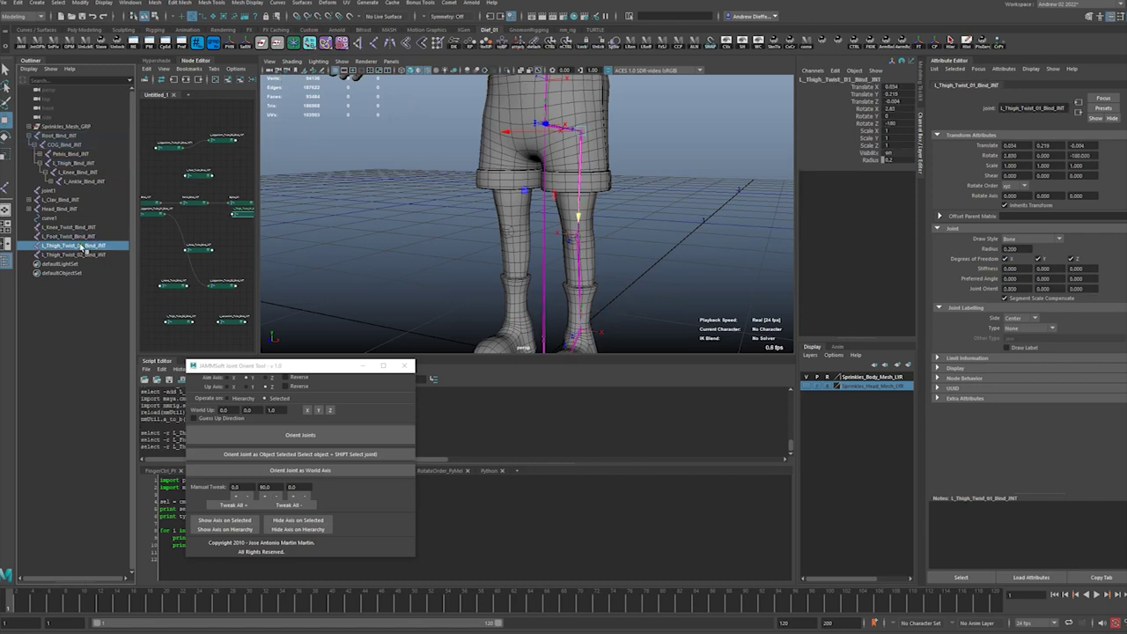
pyautogui.moveTo(82, 247); pyautogui.dragTo(77, 166, button='middle')
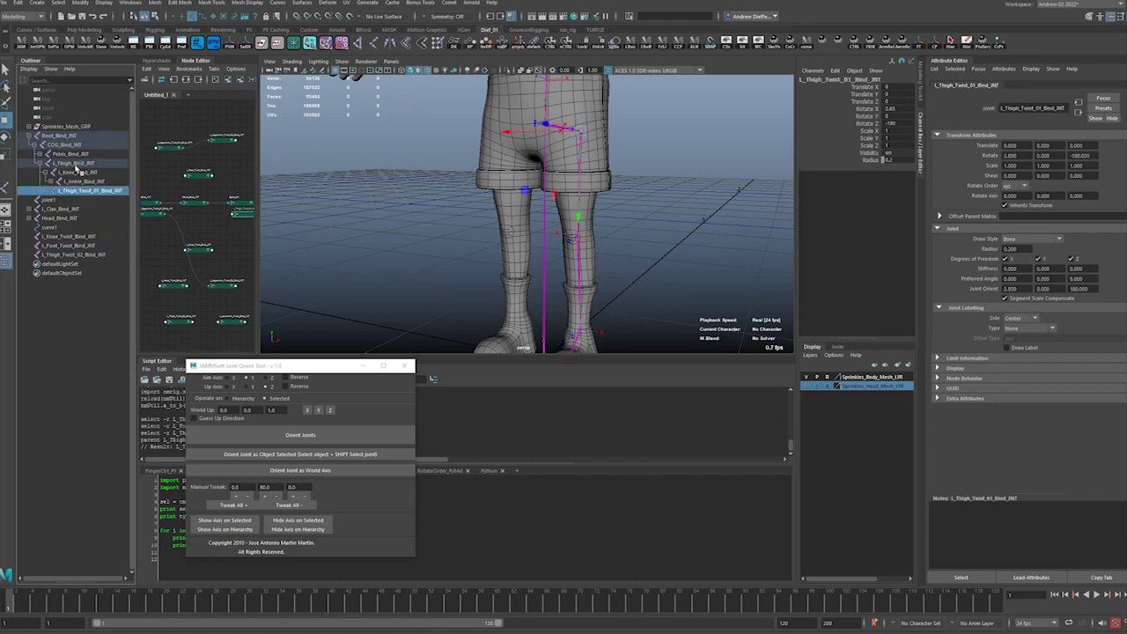
pyautogui.click(76, 164)
pyautogui.click(88, 190)
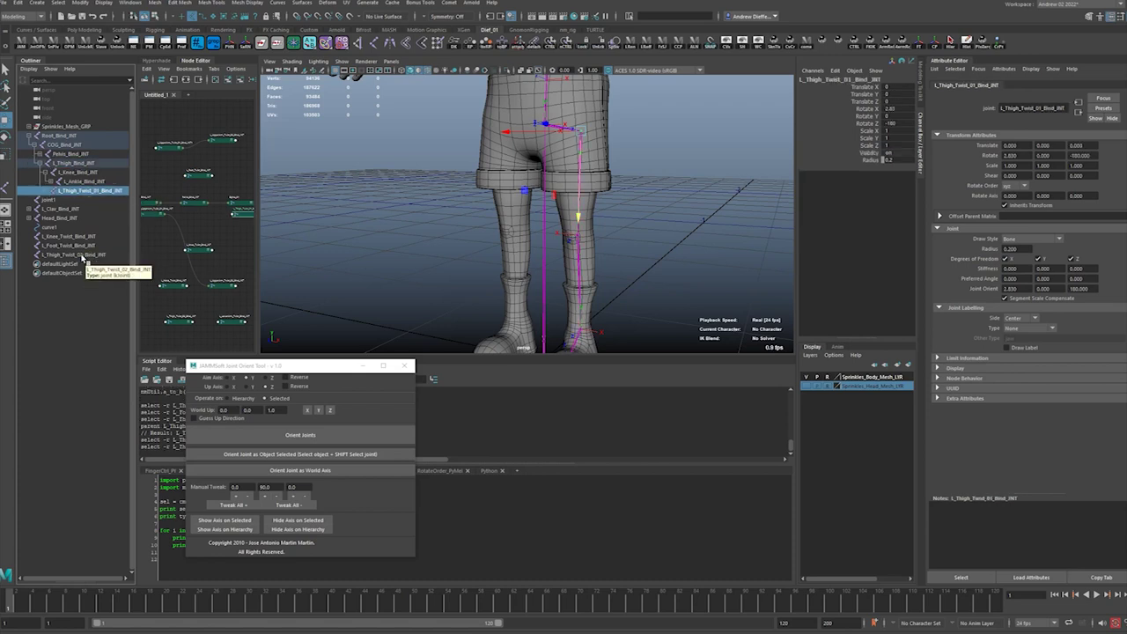
# Select L_Thigh_Bind_JNT and L_Knee_Bind_JNT together with L_Thigh_Twist_02_Bind_JNT as the last selected joint
pyautogui.click(78, 173)
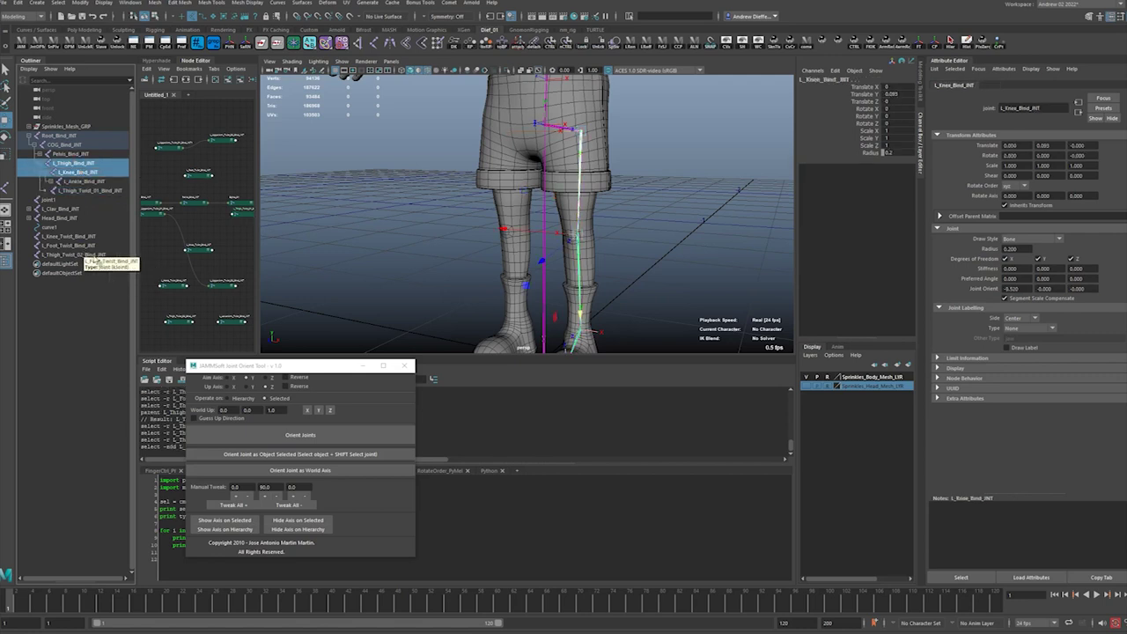
pyautogui.click(79, 255)
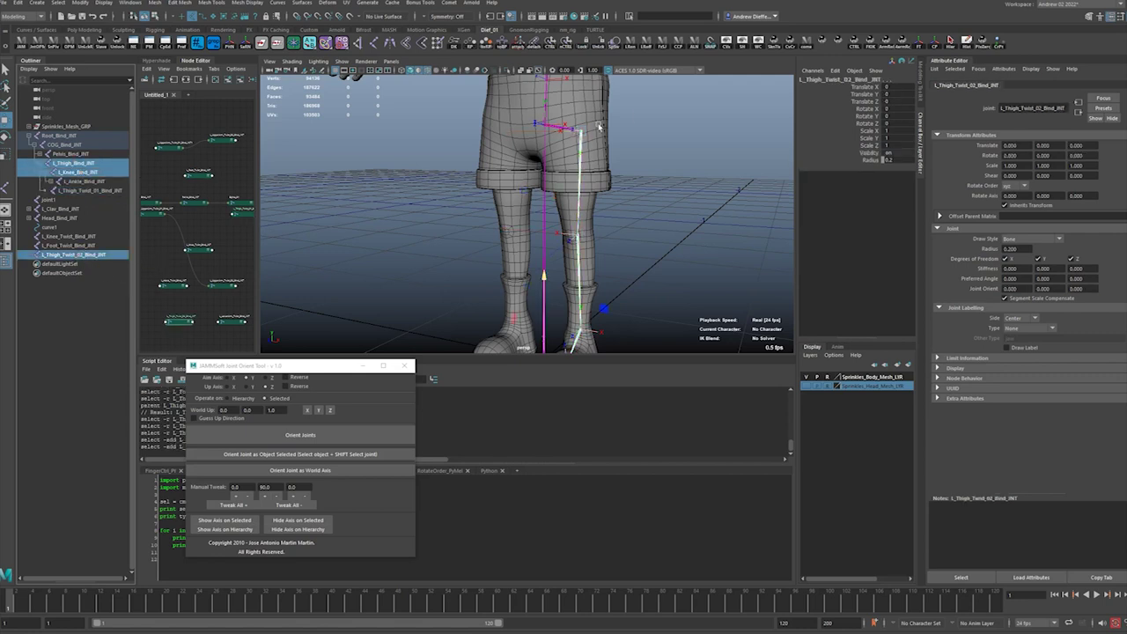
pyautogui.rightClick(310, 43)
pyautogui.click(333, 89)
pyautogui.hotkey('ctrl', 'z')
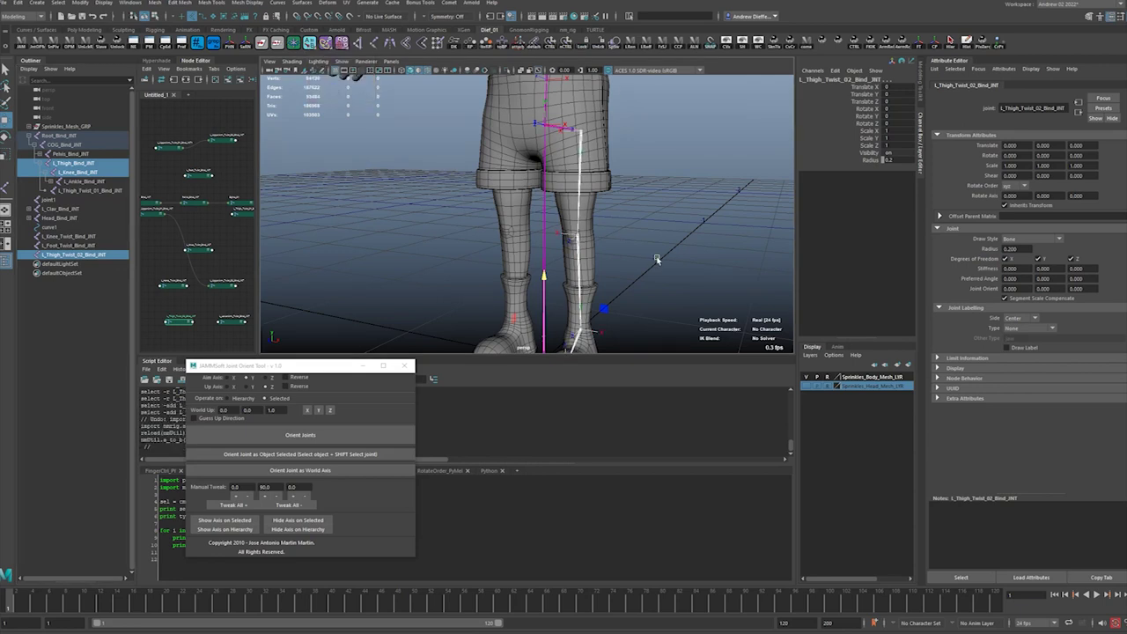
# Centre L_Thigh_Twist_02_Bind_JNT between the left thigh and knee bind joints with a point constraint, and delete the constraint
pyautogui.scroll(3, 658, 261)
pyautogui.press('space')
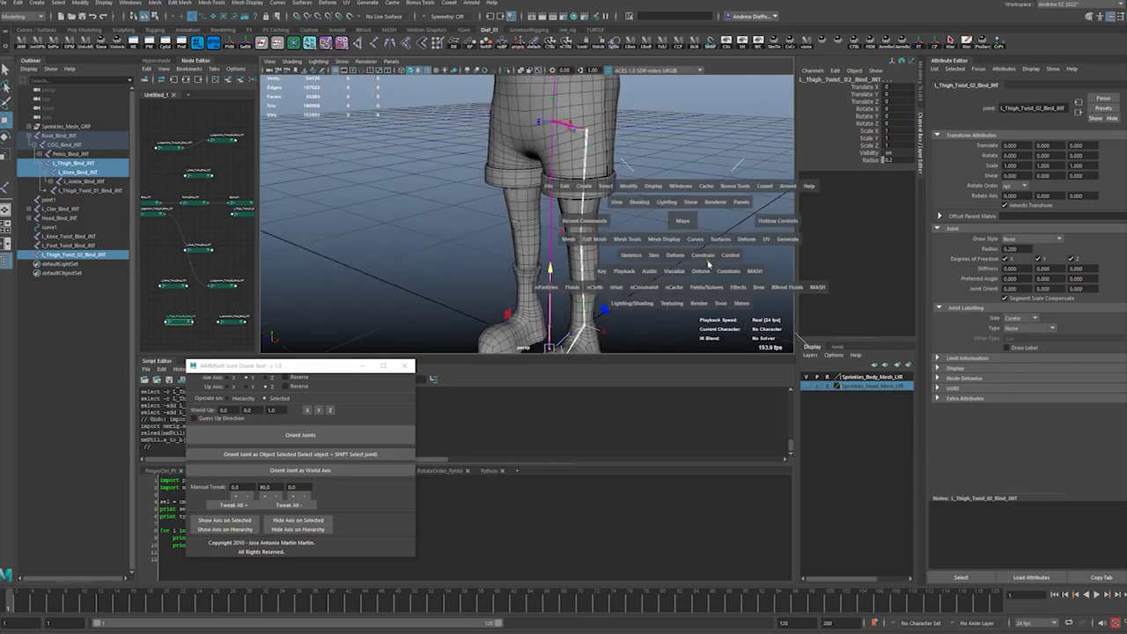
pyautogui.moveTo(708, 261); pyautogui.dragTo(713, 291)
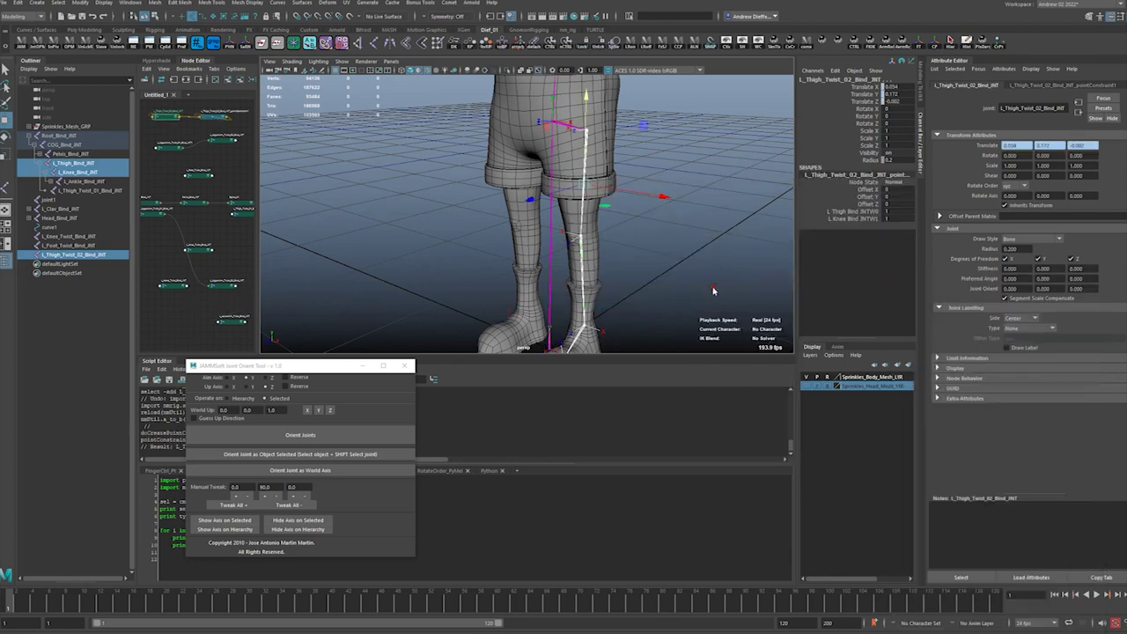
pyautogui.click(30, 254)
pyautogui.click(89, 264)
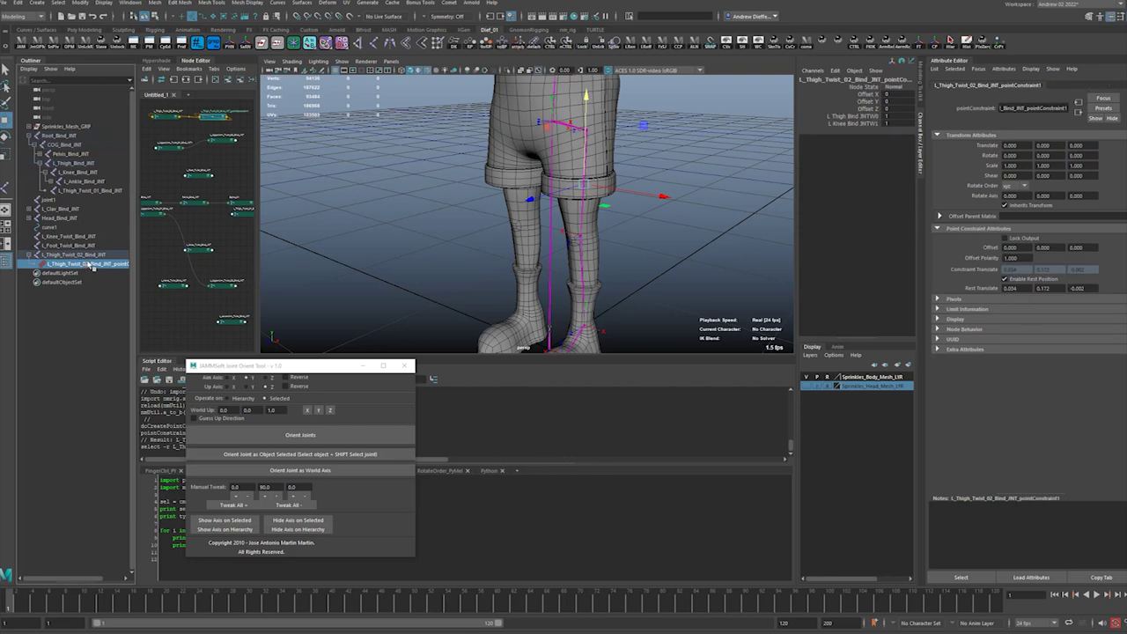
pyautogui.press('Delete')
# Match the orientation of L_Thigh_Twist_02_Bind_JNT to L_Thigh_Bind_JNT
pyautogui.click(88, 256)
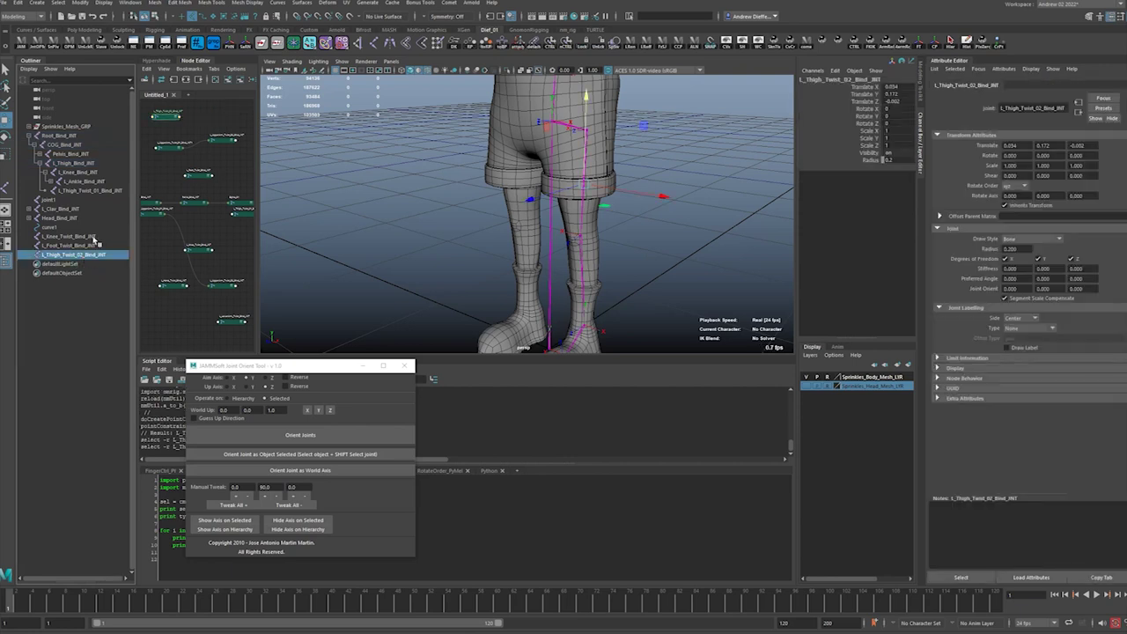
pyautogui.keyDown('ctrl'); pyautogui.click(86, 164); pyautogui.keyUp('ctrl')
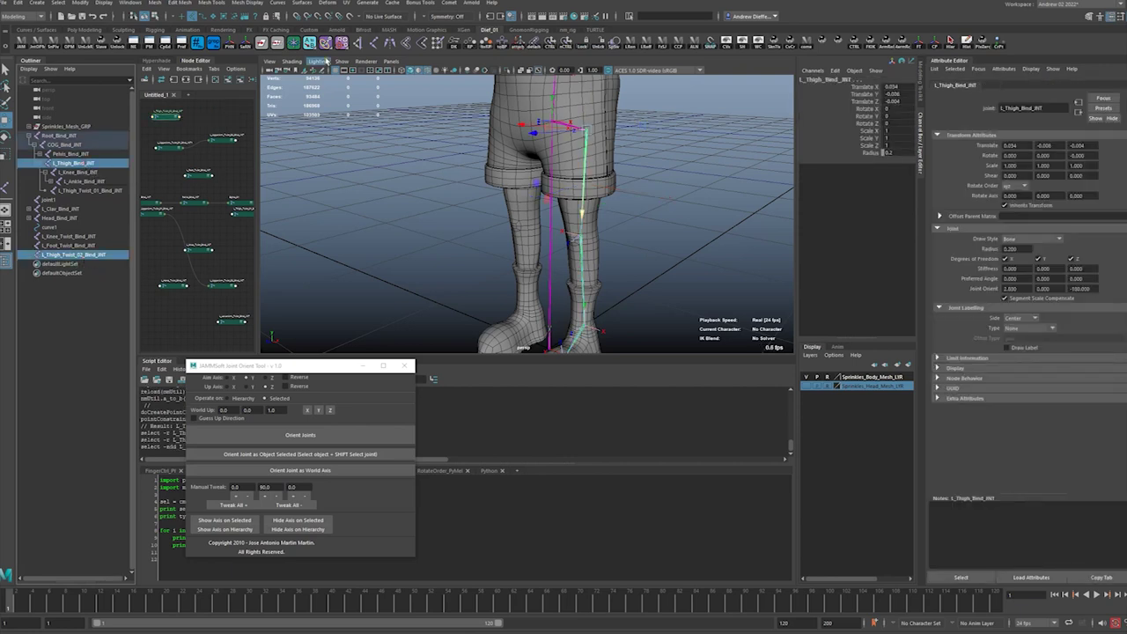
pyautogui.rightClick(318, 43)
pyautogui.click(336, 92)
# Parent L_Thigh_Twist_02_Bind_JNT under L_Thigh_Twist_01_Bind_JNT and expand that branch of the hierarchy
pyautogui.click(81, 255)
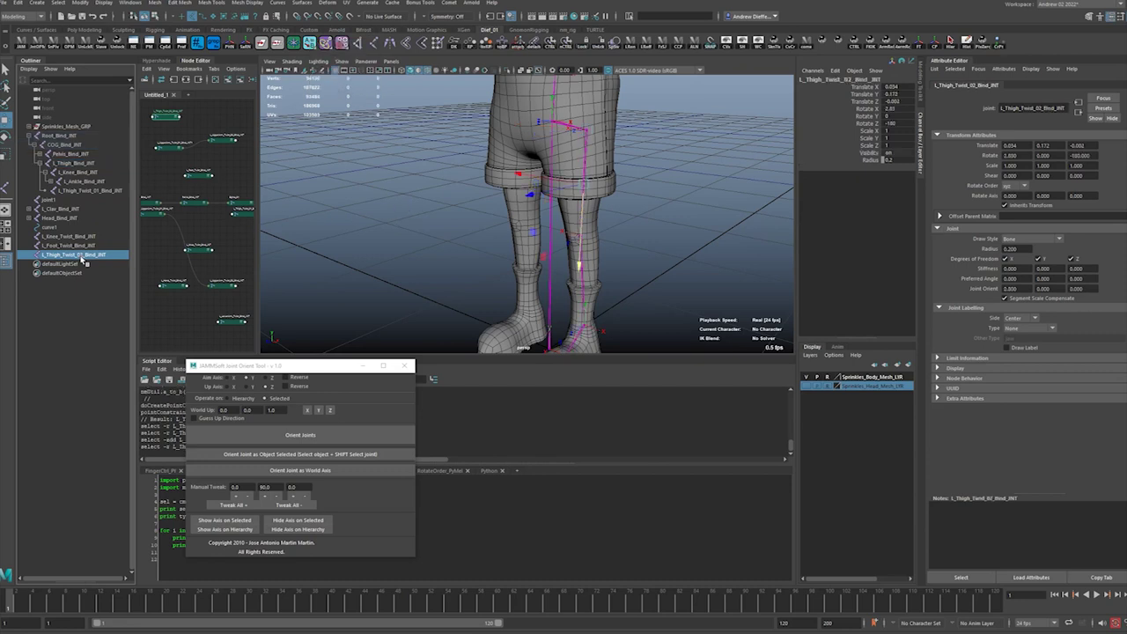
pyautogui.keyDown('ctrl'); pyautogui.click(101, 196); pyautogui.keyUp('ctrl')
pyautogui.press('p')
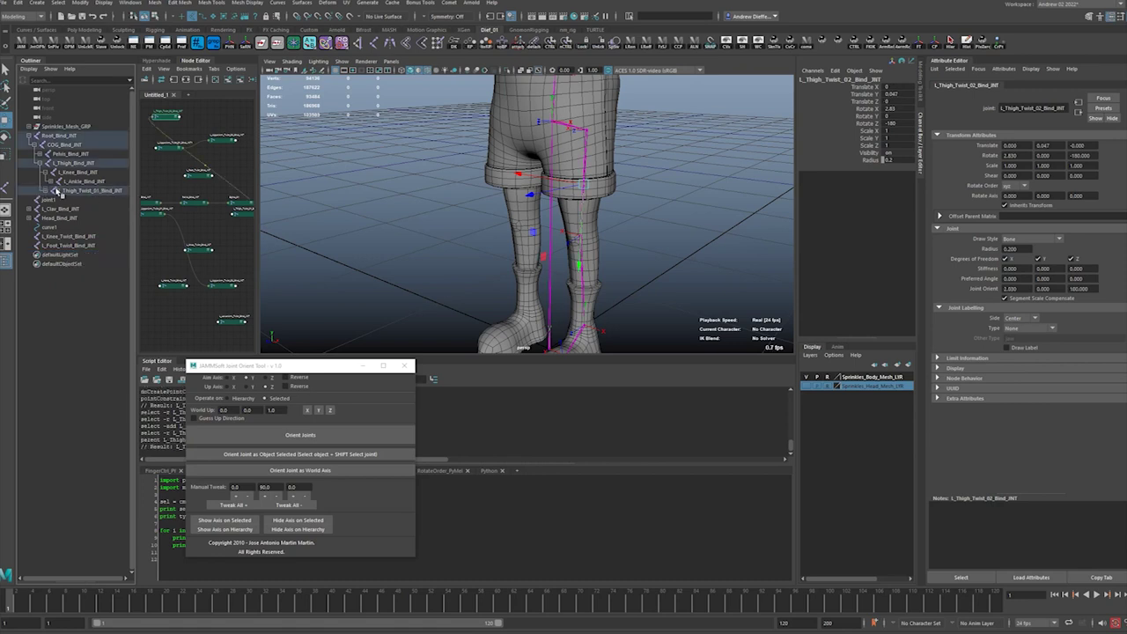
pyautogui.click(44, 194)
# Freeze the transforms of L_Thigh_Twist_01_Bind_JNT and L_Thigh_Twist_02_Bind_JNT
pyautogui.click(94, 191)
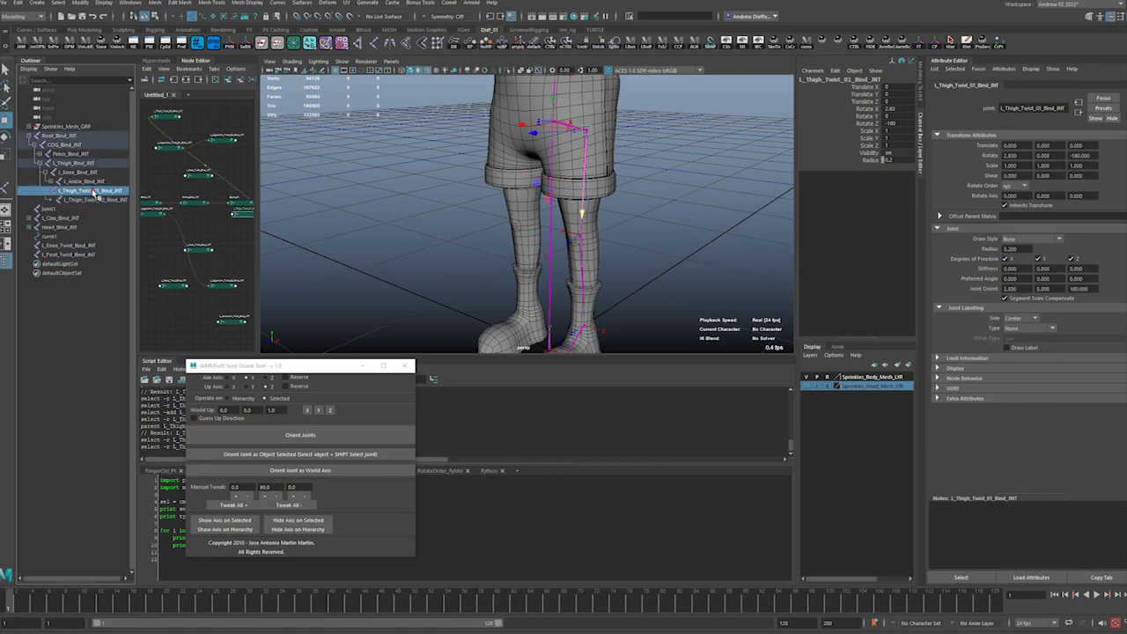
pyautogui.keyDown('ctrl'); pyautogui.click(94, 199); pyautogui.keyUp('ctrl')
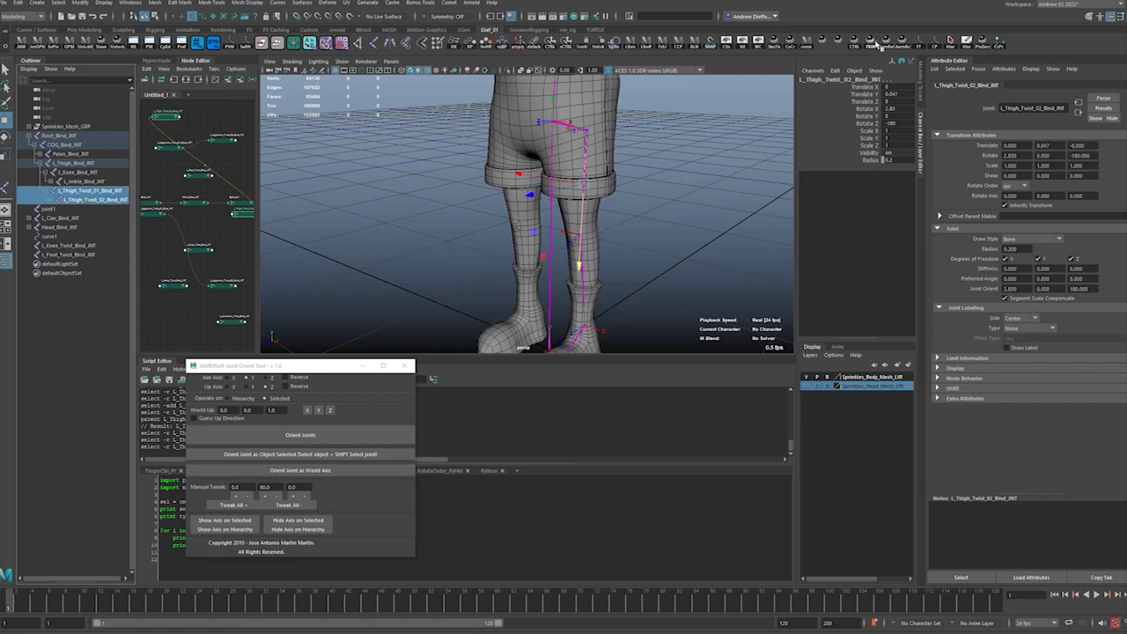
pyautogui.click(918, 44)
pyautogui.click(74, 184)
pyautogui.click(75, 192)
# Match L_Knee_Twist_Bind_JNT to the position and orientation of L_Knee_Bind_JNT
pyautogui.keyDown('alt'); pyautogui.moveTo(413, 192); pyautogui.dragTo(348, 178); pyautogui.keyUp('alt')
pyautogui.keyDown('alt'); pyautogui.moveTo(347, 178); pyautogui.dragTo(491, 183, button='right'); pyautogui.keyUp('alt')
pyautogui.keyDown('alt'); pyautogui.moveTo(491, 182); pyautogui.dragTo(669, 203); pyautogui.keyUp('alt')
pyautogui.keyDown('alt'); pyautogui.moveTo(669, 203); pyautogui.dragTo(669, 176, button='middle'); pyautogui.keyUp('alt')
pyautogui.keyDown('alt'); pyautogui.moveTo(525, 223); pyautogui.dragTo(499, 227); pyautogui.keyUp('alt')
pyautogui.keyDown('alt'); pyautogui.moveTo(491, 228); pyautogui.dragTo(490, 206, button='middle'); pyautogui.keyUp('alt')
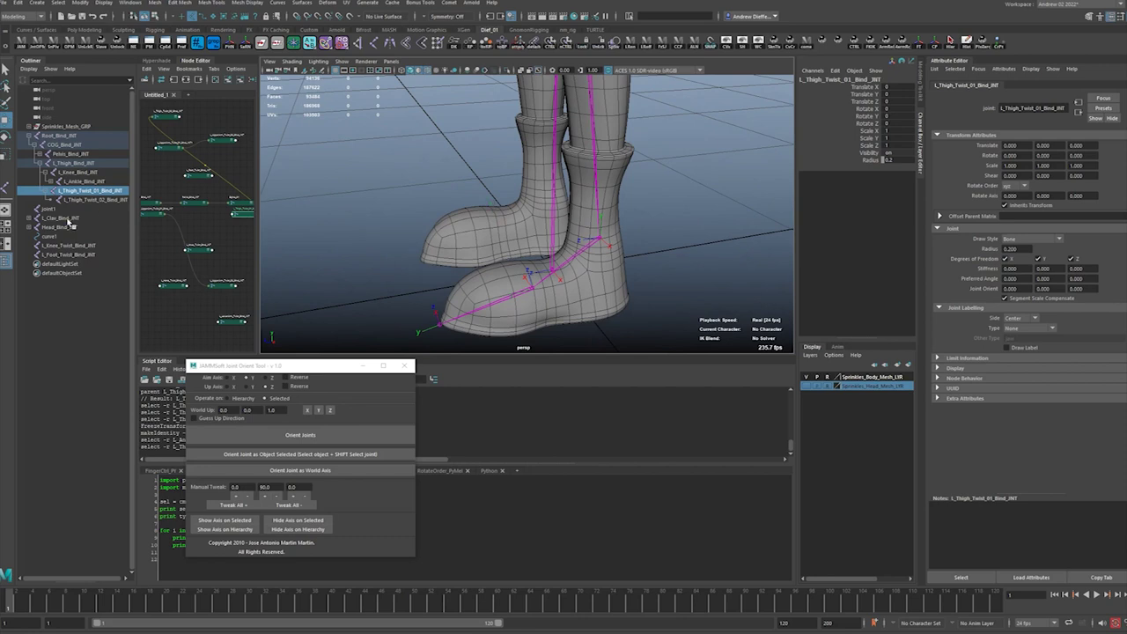
pyautogui.click(68, 245)
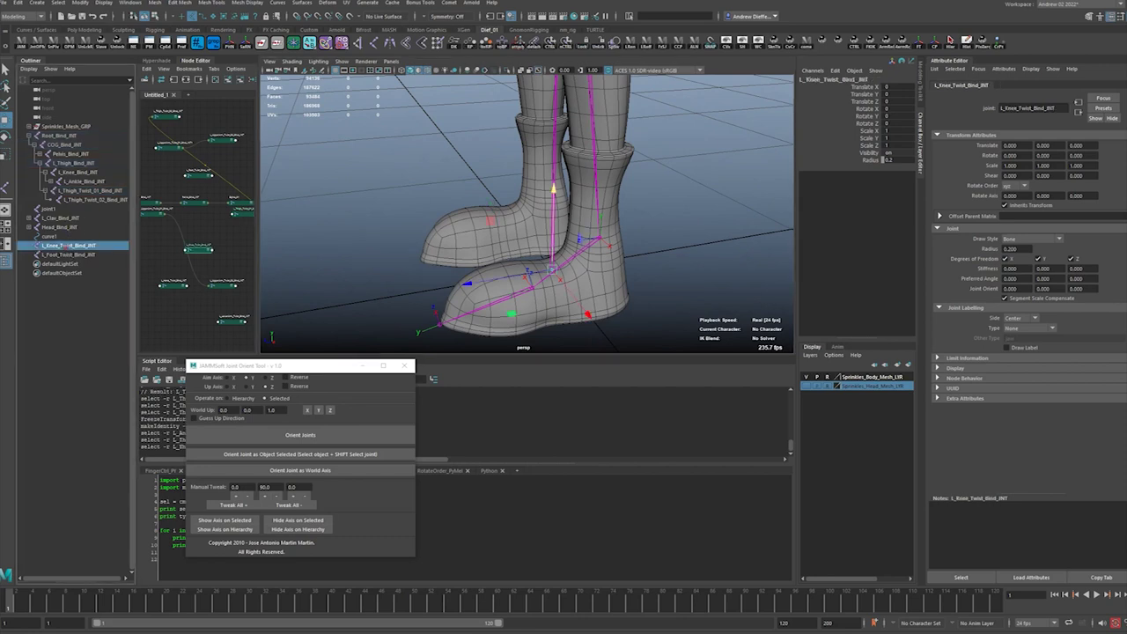
pyautogui.doubleClick(6, 120)
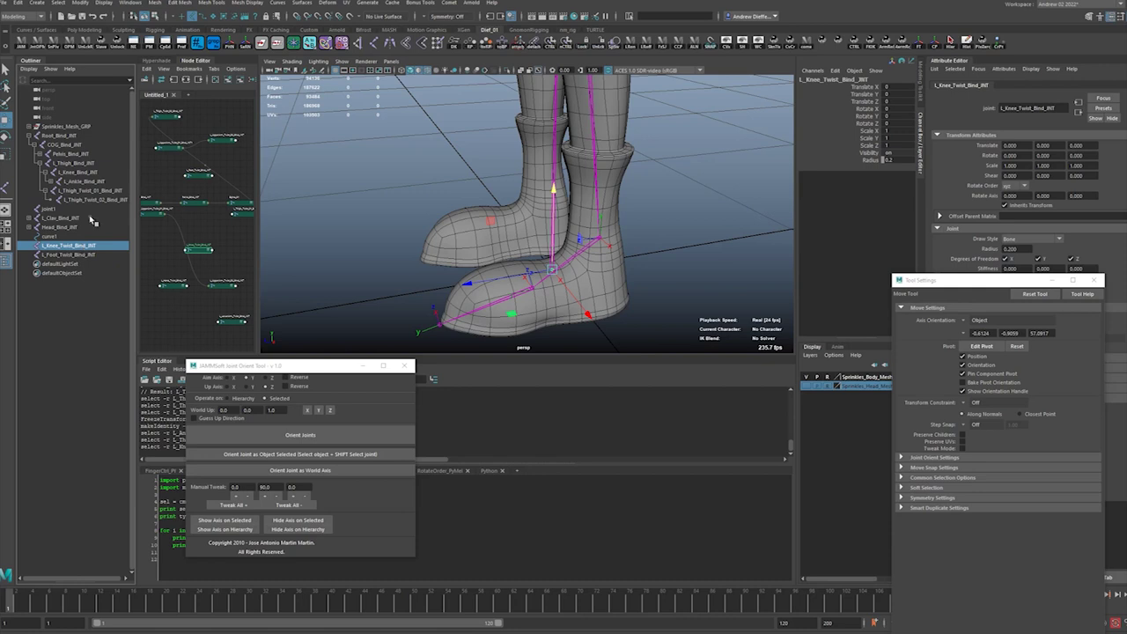
pyautogui.keyDown('ctrl'); pyautogui.click(84, 172); pyautogui.keyUp('ctrl')
pyautogui.rightClick(311, 44)
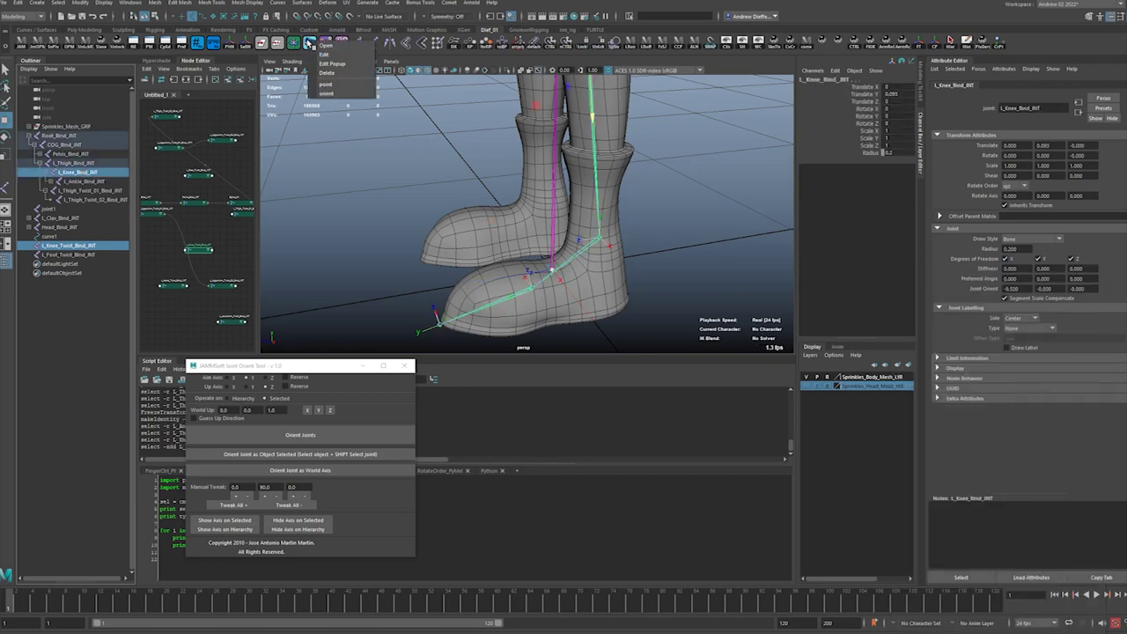
pyautogui.click(290, 112)
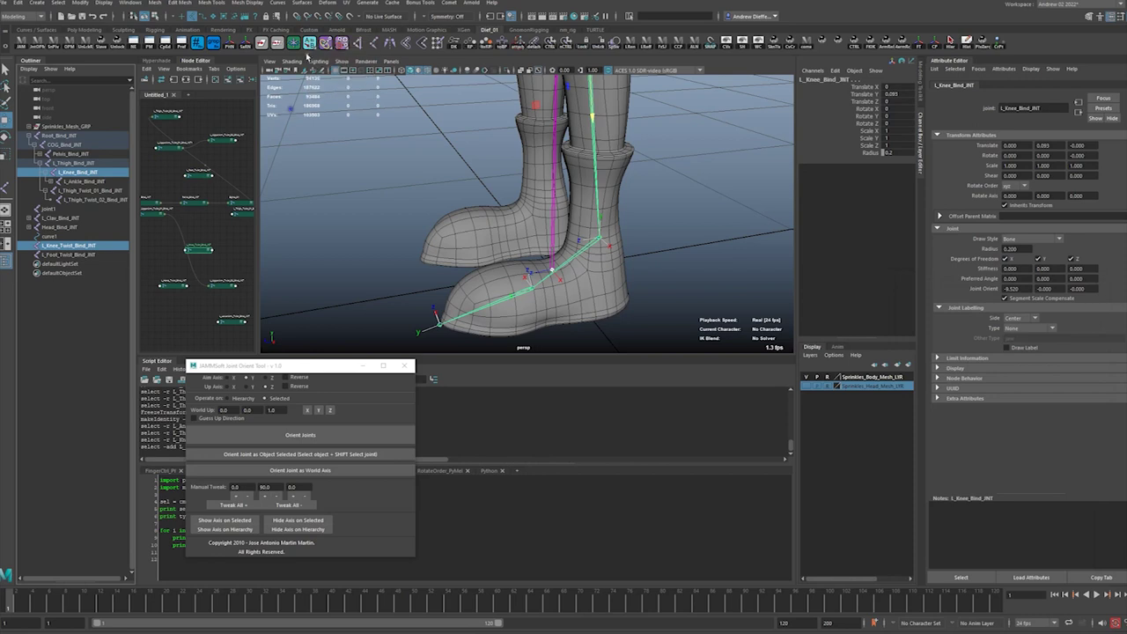
pyautogui.click(314, 46)
pyautogui.keyDown('alt'); pyautogui.moveTo(481, 170); pyautogui.dragTo(480, 207, button='middle'); pyautogui.keyUp('alt')
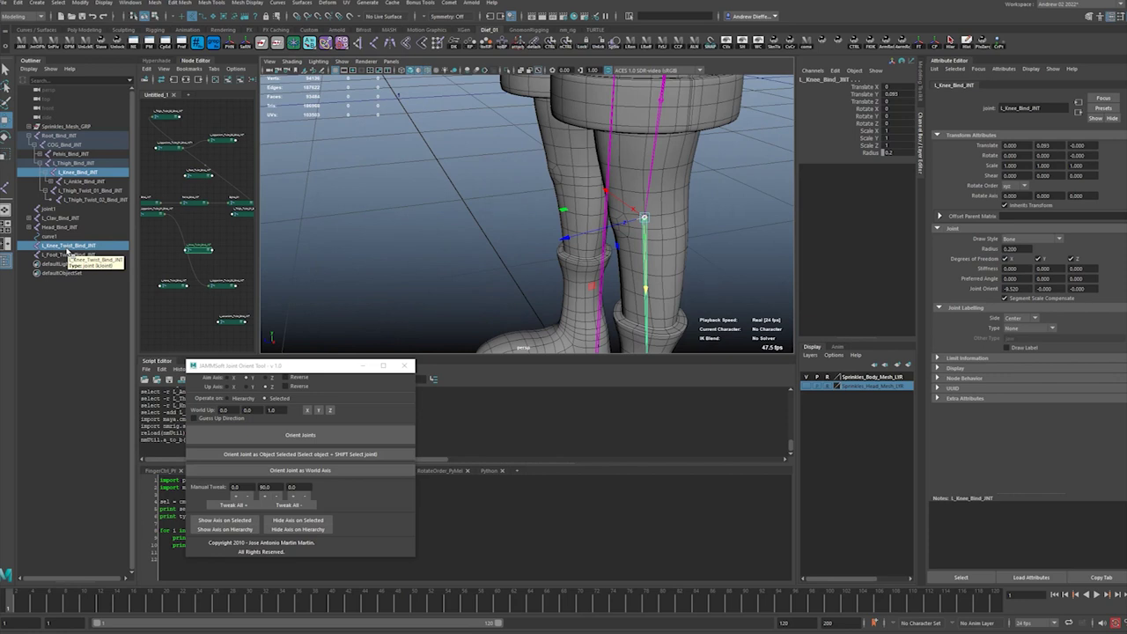
# Point-constrain L_Knee_Twist_Bind_JNT to both L_Knee_Bind_JNT and L_Ankle_Bind_JNT so it sits midway along the lower leg
pyautogui.click(88, 180)
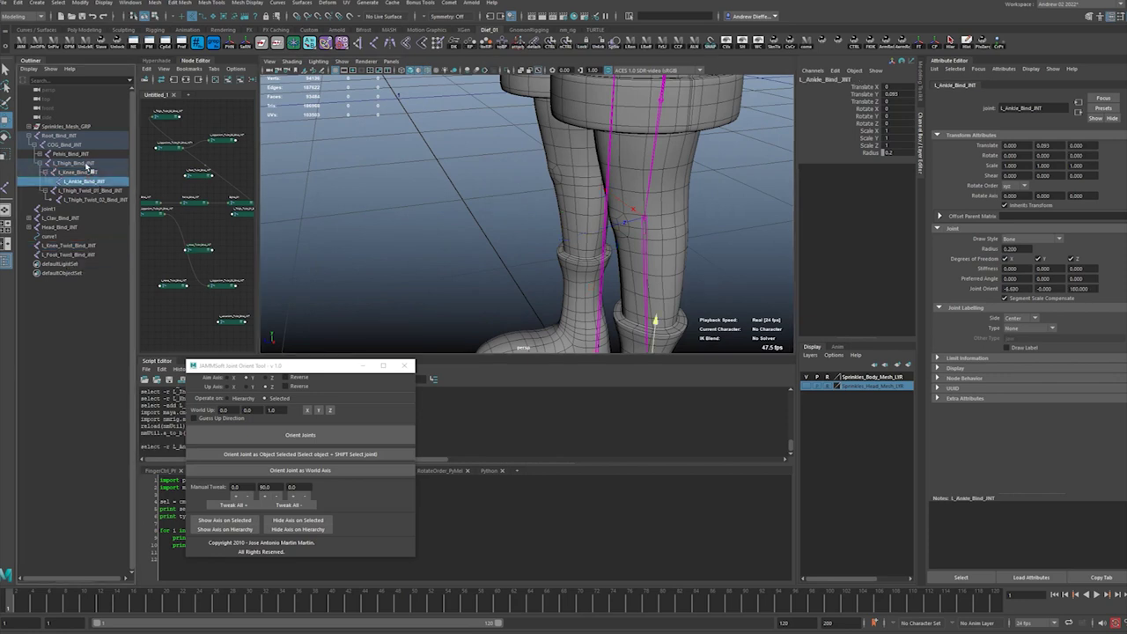
pyautogui.click(87, 165)
pyautogui.click(88, 172)
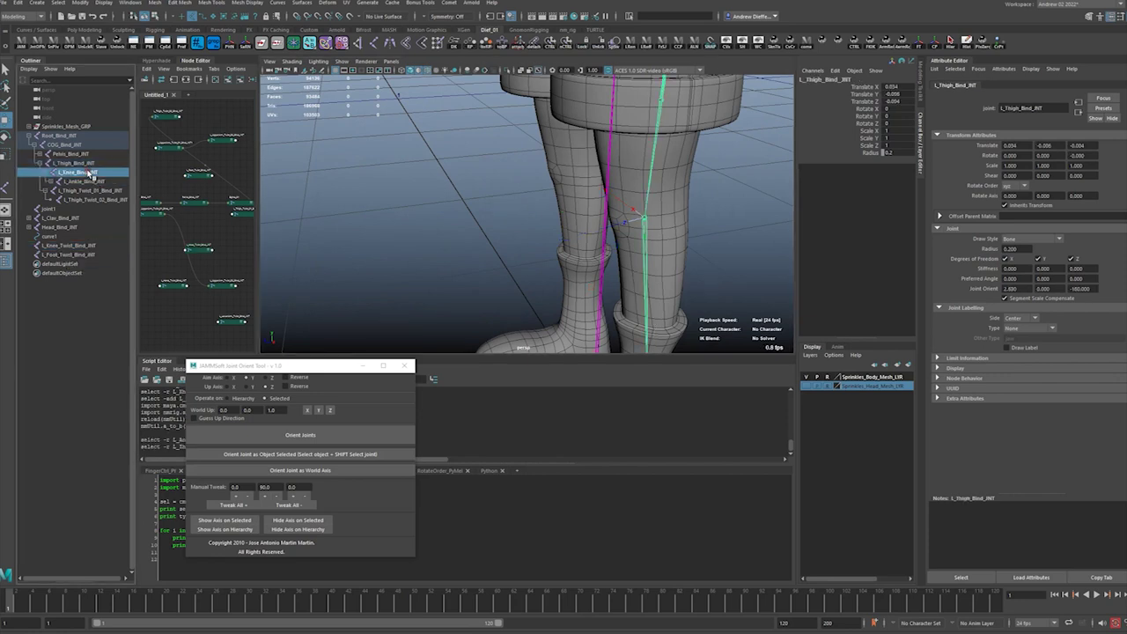
pyautogui.click(85, 246)
pyautogui.press('space')
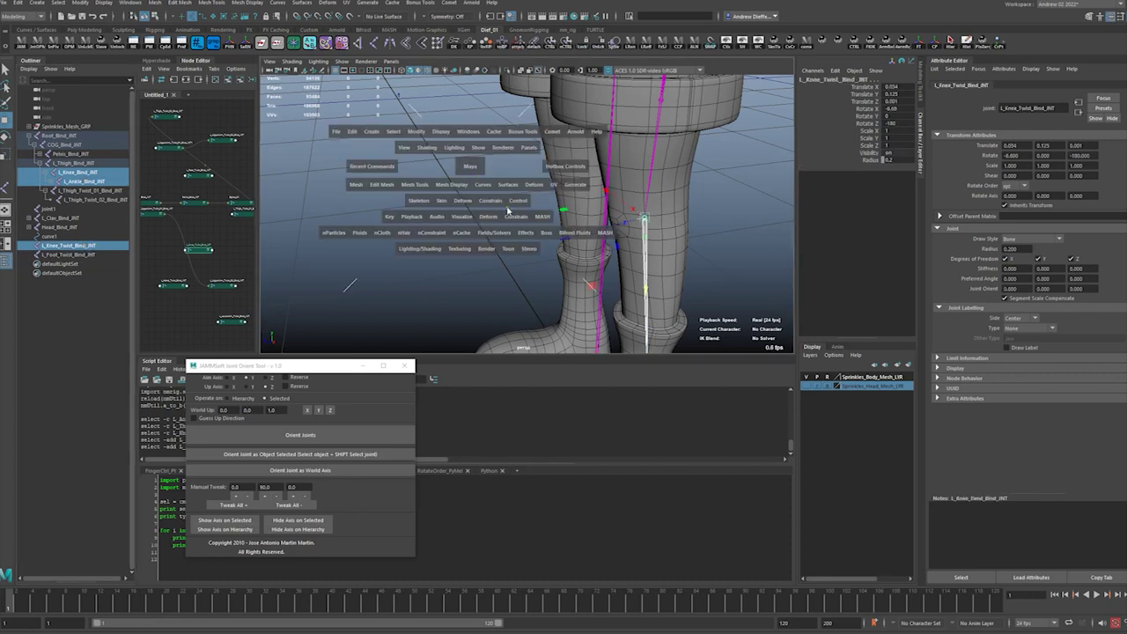
pyautogui.click(509, 213)
pyautogui.click(549, 252)
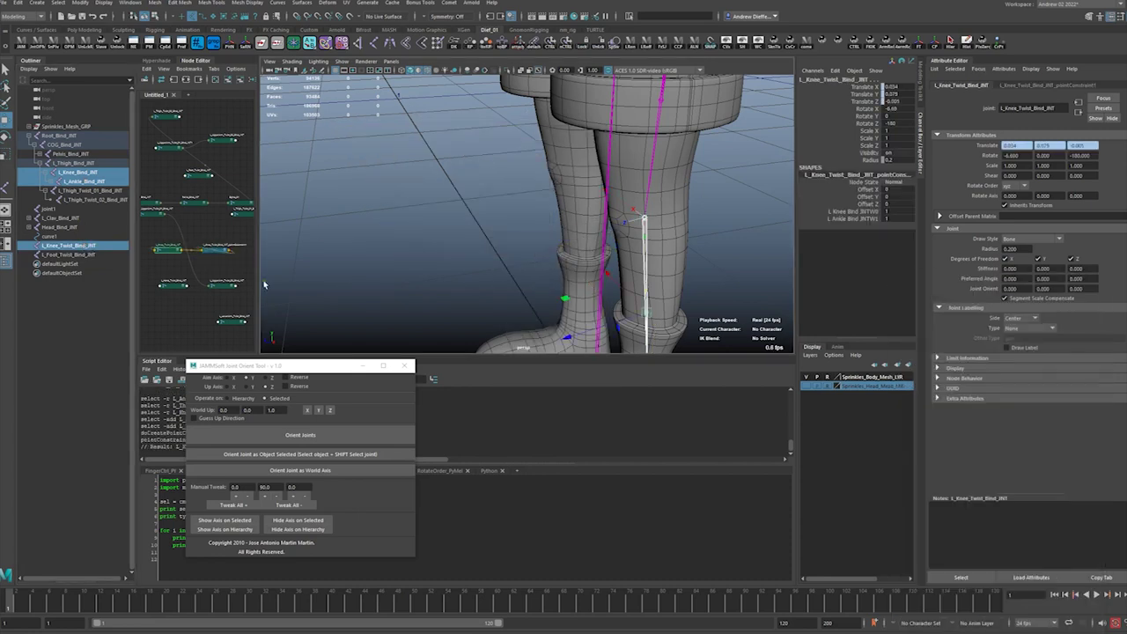
# Delete the point constraint from L_Knee_Twist_Bind_JNT
pyautogui.click(29, 247)
pyautogui.click(78, 256)
pyautogui.press('Delete')
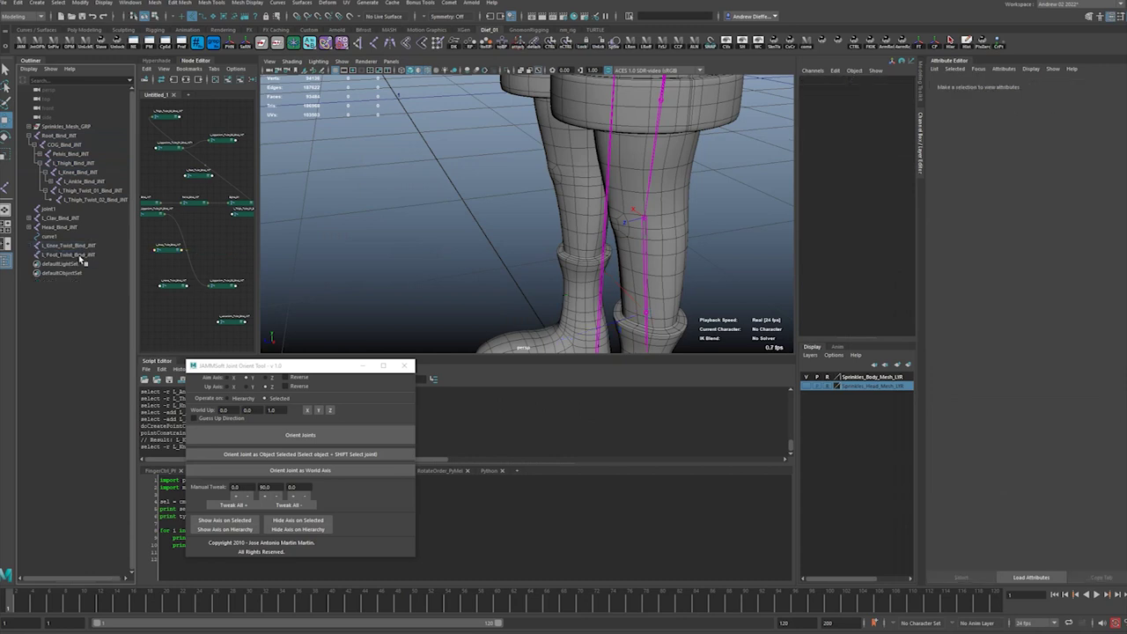
pyautogui.keyDown('alt'); pyautogui.moveTo(373, 255); pyautogui.dragTo(342, 254); pyautogui.keyUp('alt')
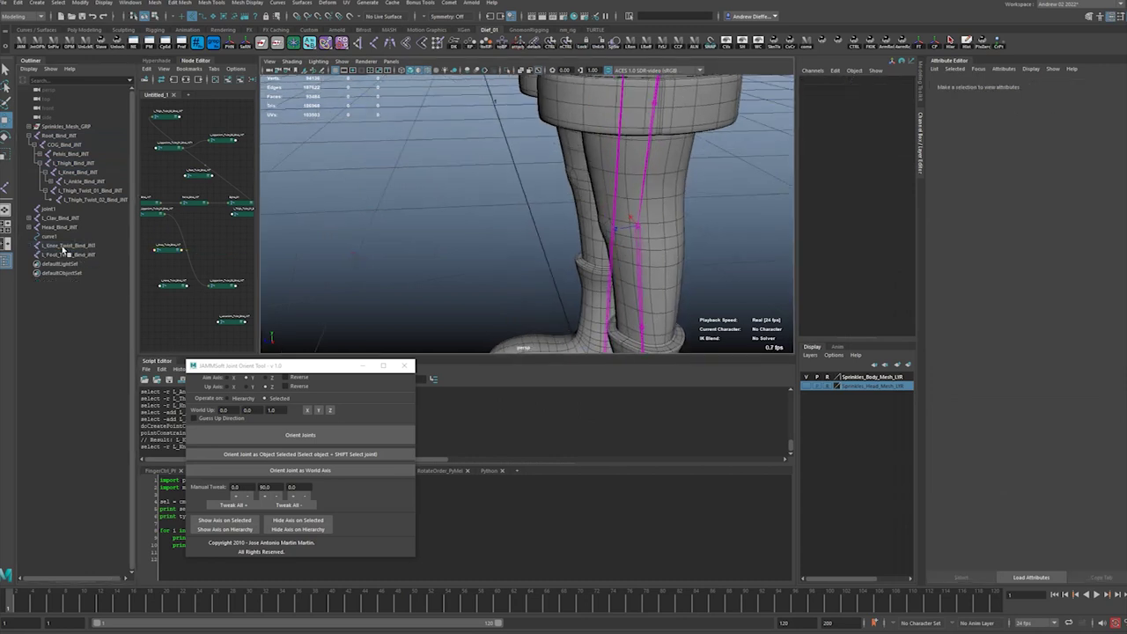
# Parent L_Knee_Twist_Bind_JNT under L_Knee_Bind_JNT
pyautogui.click(63, 245)
pyautogui.moveTo(72, 248); pyautogui.dragTo(79, 176, button='middle')
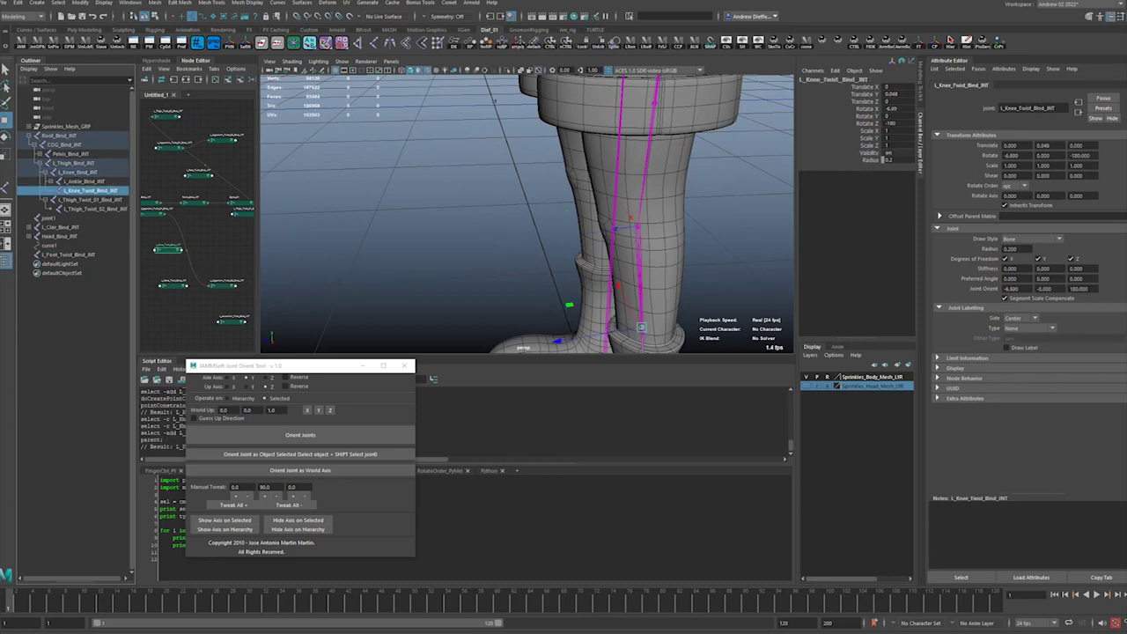
# Examine where L_Foot_Twist_Bind_JNT sits relative to L_Ankle_Bind_JNT in the left foot, and check the Move tool settings
pyautogui.doubleClick(6, 121)
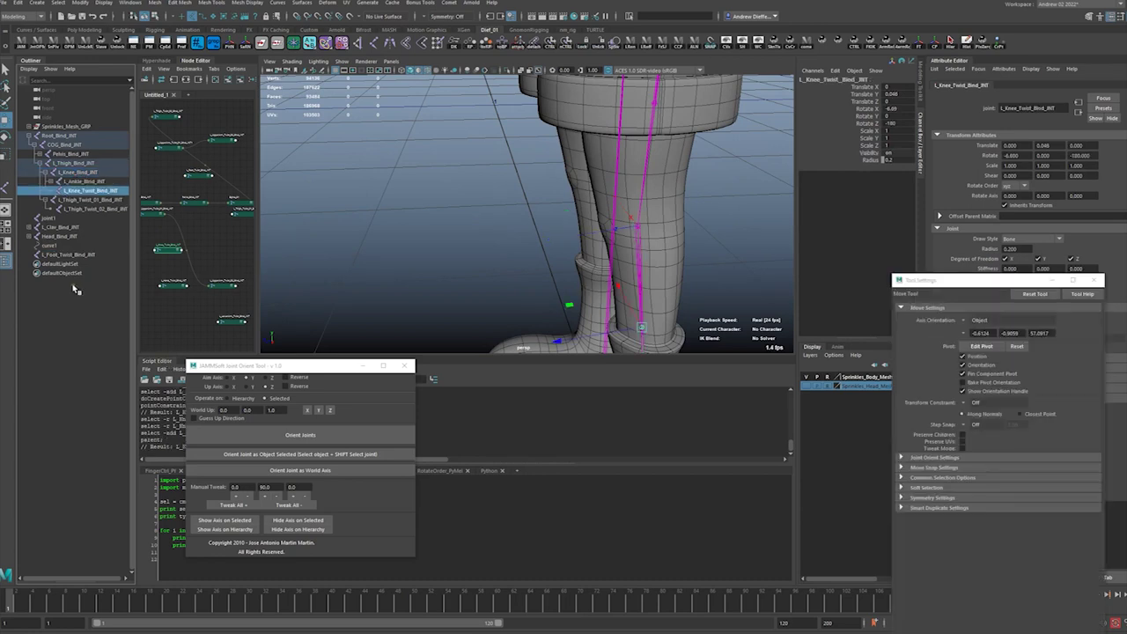
pyautogui.click(62, 254)
pyautogui.press('f')
pyautogui.keyDown('alt'); pyautogui.moveTo(475, 186); pyautogui.dragTo(478, 181, button='middle'); pyautogui.keyUp('alt')
pyautogui.hotkey('ctrl', 'shift', 't')
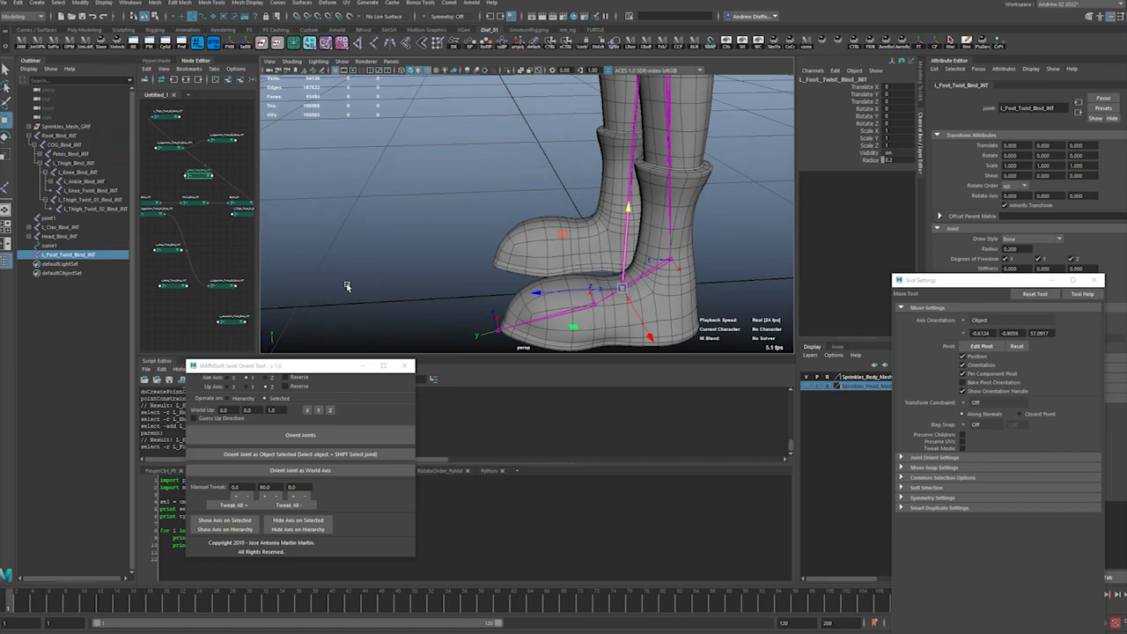
pyautogui.keyDown('ctrl'); pyautogui.click(82, 183); pyautogui.keyUp('ctrl')
pyautogui.doubleClick(82, 182)
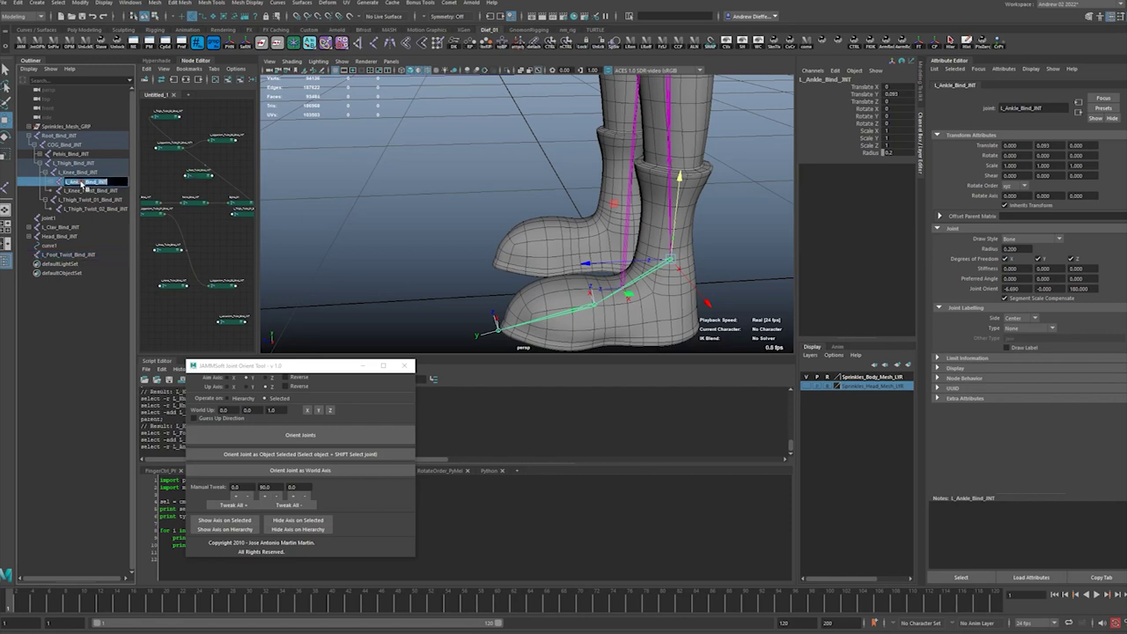
pyautogui.click(81, 182)
pyautogui.doubleClick(5, 120)
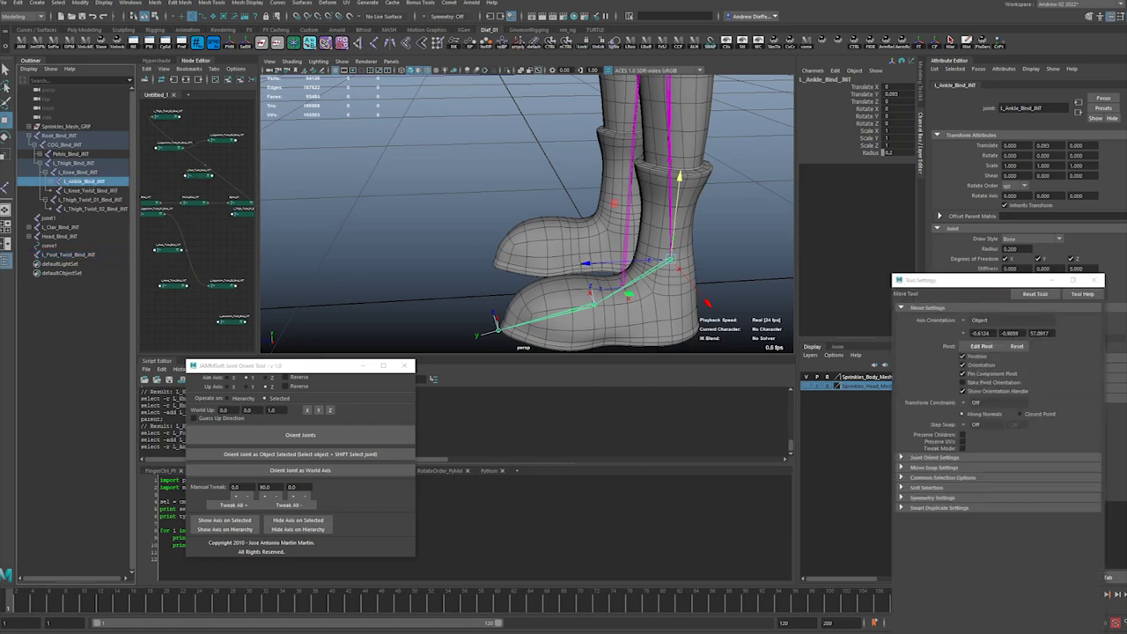
# Rename L_Knee_Twist_Bind_JNT as L_Foot_Bind_JNT
pyautogui.doubleClick(96, 192)
pyautogui.write('L_Foot_Bind_JNT')
pyautogui.press('Return')
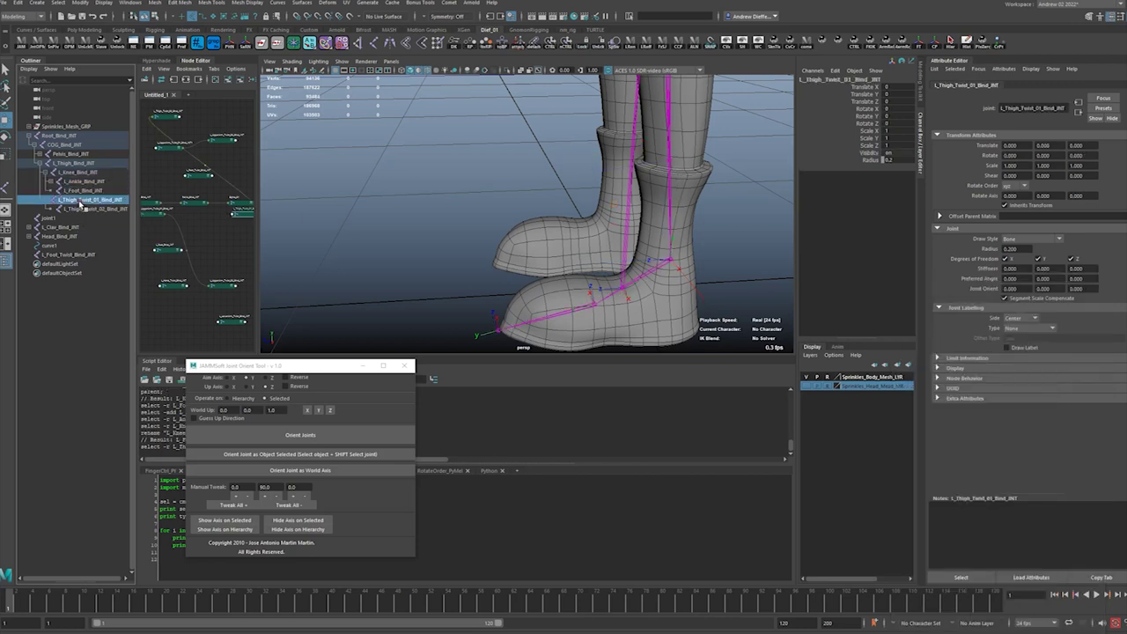
# Parent L_Foot_Twist_Bind_JNT under L_Knee_Bind_JNT without matching its position first
pyautogui.click(69, 263)
pyautogui.click(77, 254)
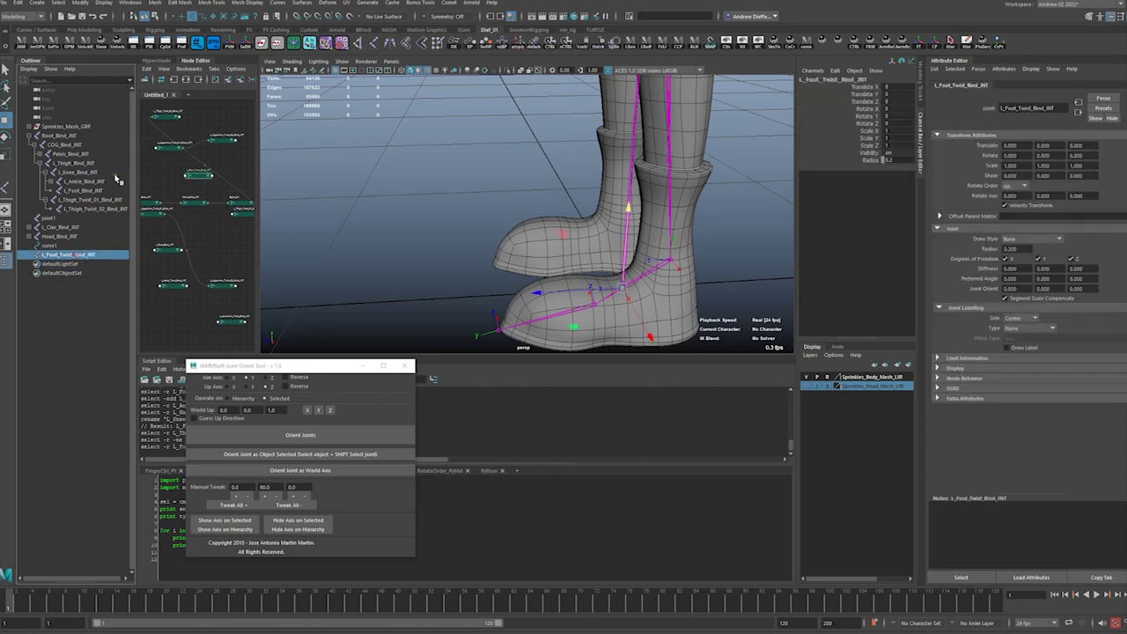
pyautogui.keyDown('ctrl'); pyautogui.click(77, 172); pyautogui.keyUp('ctrl')
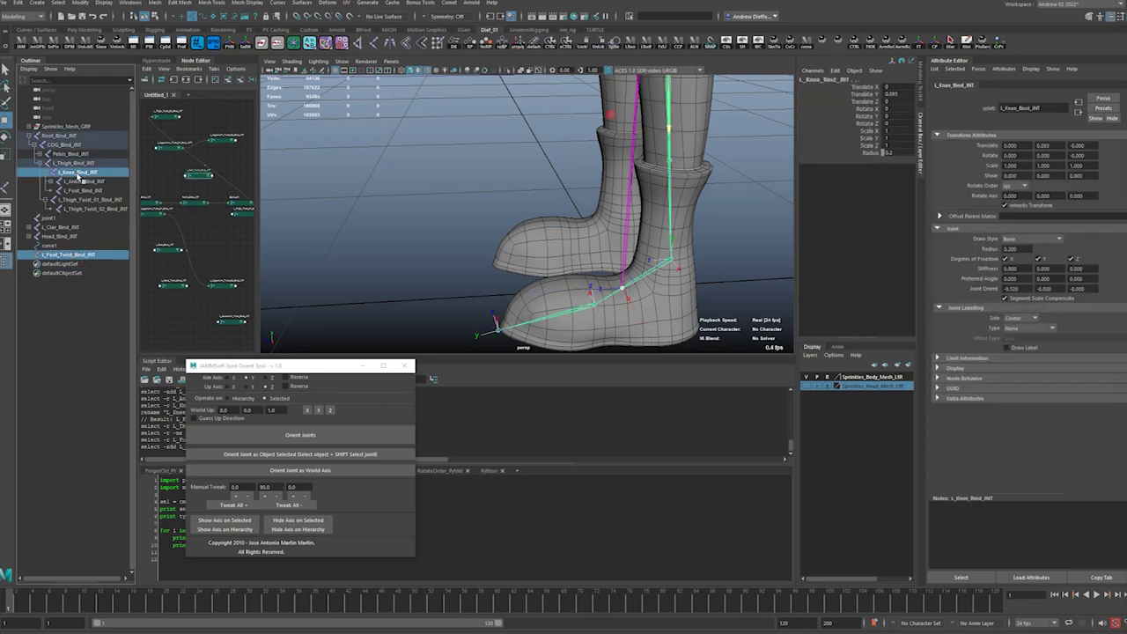
pyautogui.press('p')
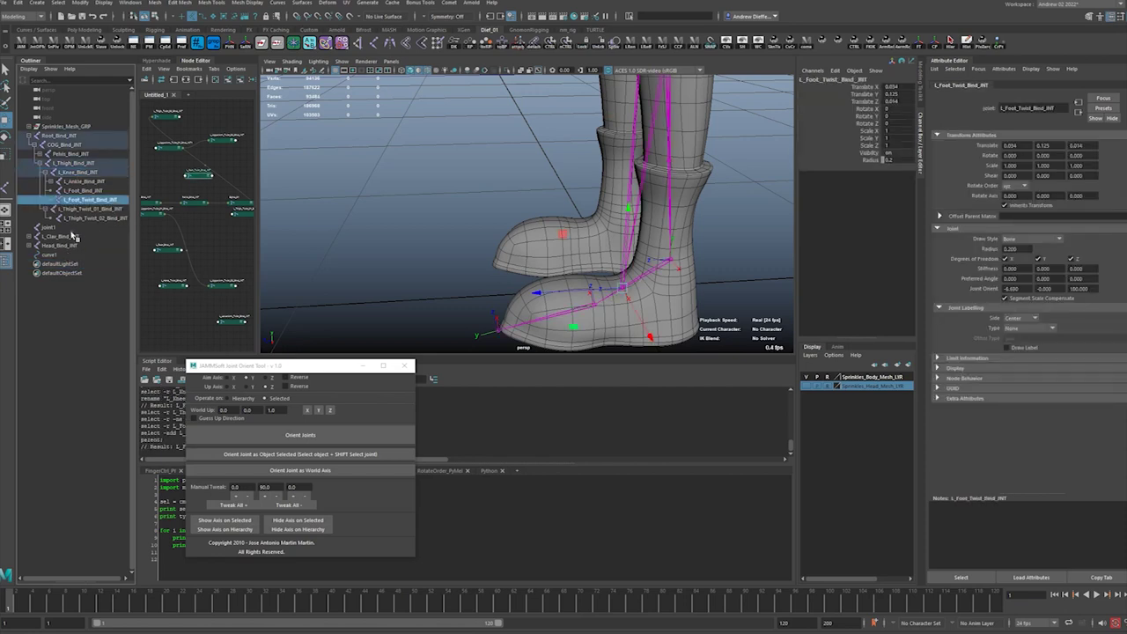
# Inspect the joints under L_Knee_Bind_JNT to compare the positions of the ankle joint, the renamed joint and the foot twist joint
pyautogui.moveTo(428, 196)
pyautogui.keyDown('alt'); pyautogui.mouseDown()
pyautogui.moveTo(468, 185)
pyautogui.moveTo(426, 201)
pyautogui.mouseUp(); pyautogui.keyUp('alt')
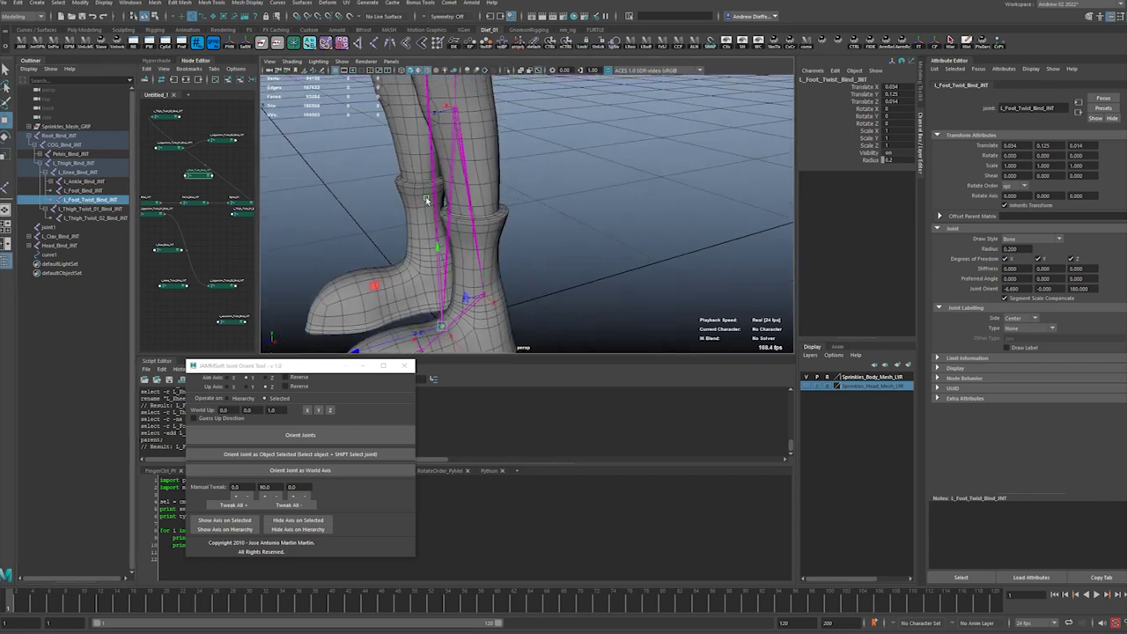
pyautogui.keyDown('ctrl'); pyautogui.click(83, 190); pyautogui.keyUp('ctrl')
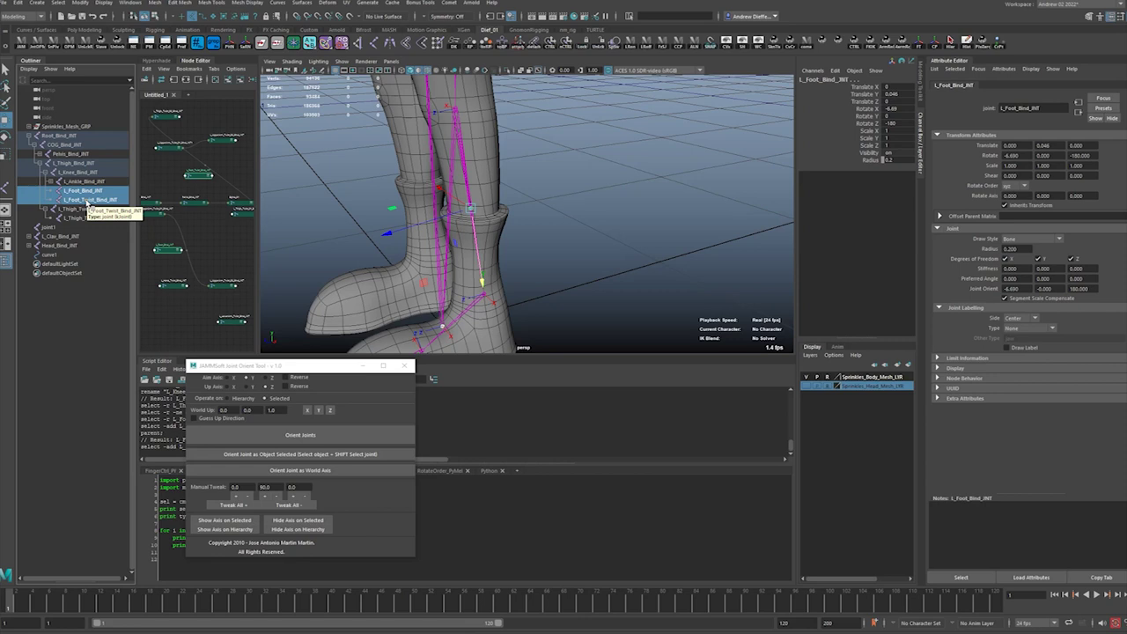
pyautogui.click(88, 200)
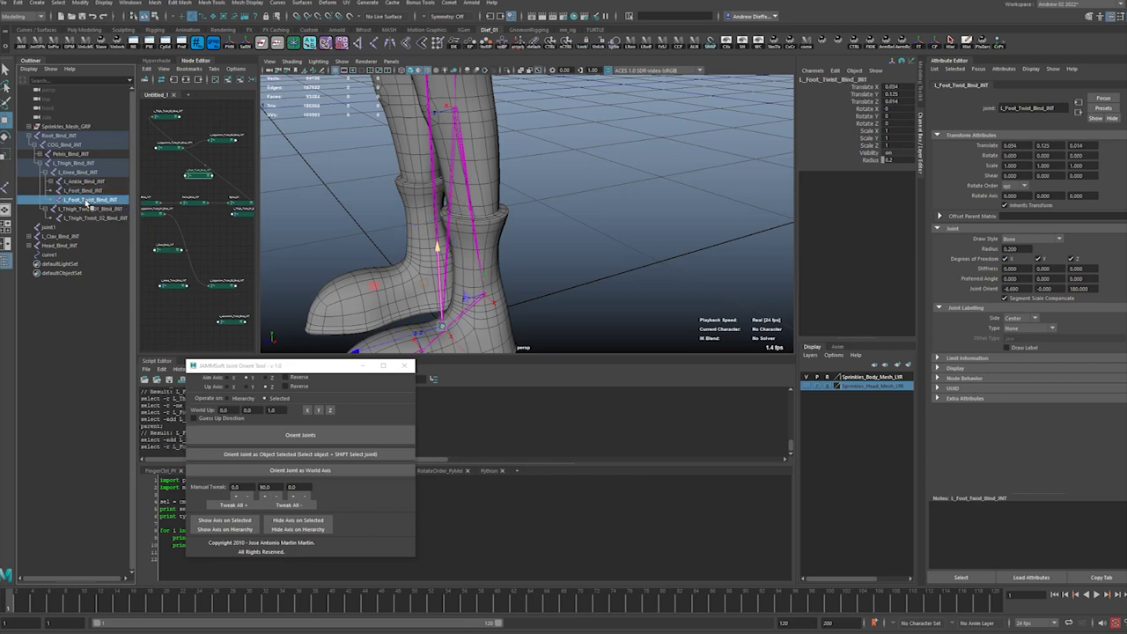
pyautogui.click(83, 191)
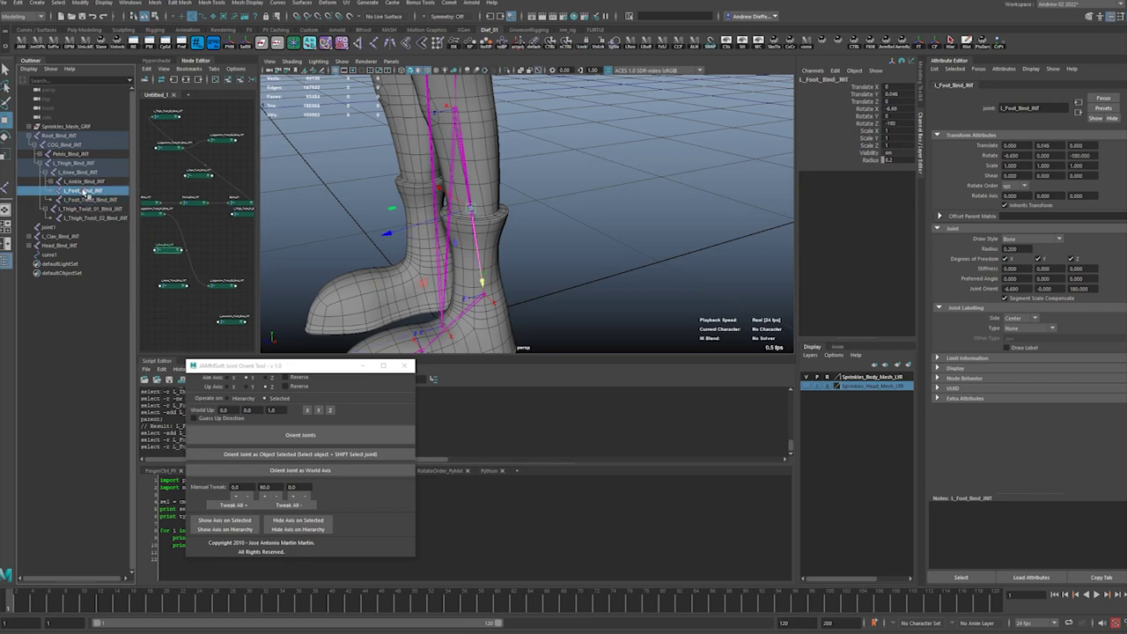
pyautogui.keyDown('alt'); pyautogui.moveTo(458, 245); pyautogui.dragTo(520, 244); pyautogui.keyUp('alt')
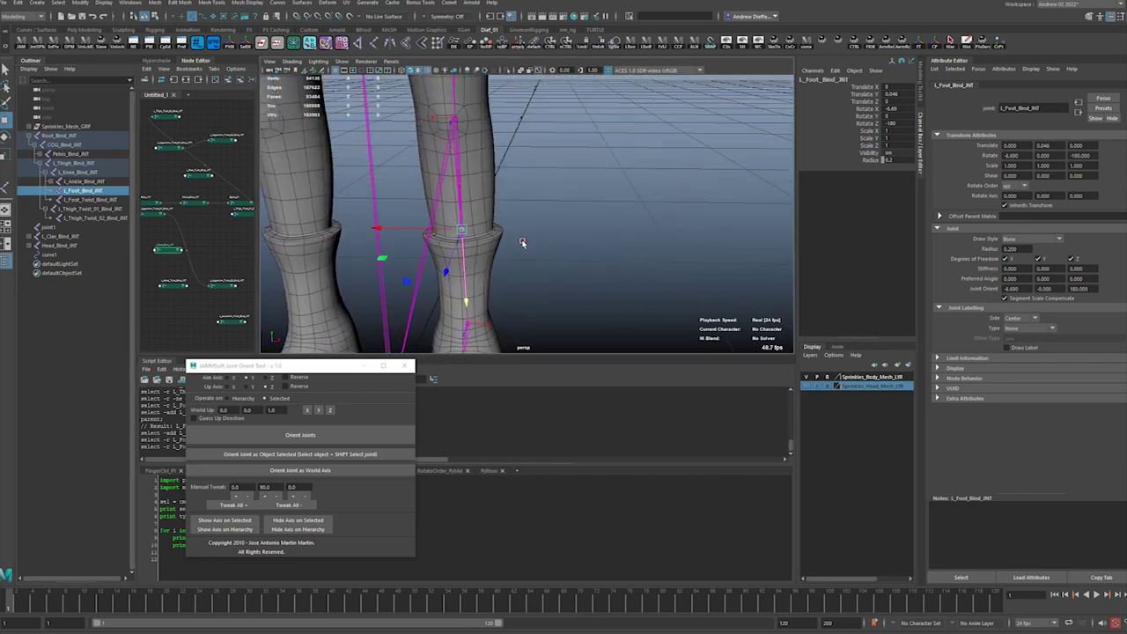
pyautogui.click(95, 218)
pyautogui.keyDown('alt'); pyautogui.moveTo(505, 331); pyautogui.dragTo(449, 284); pyautogui.keyUp('alt')
pyautogui.click(452, 286)
pyautogui.click(389, 180)
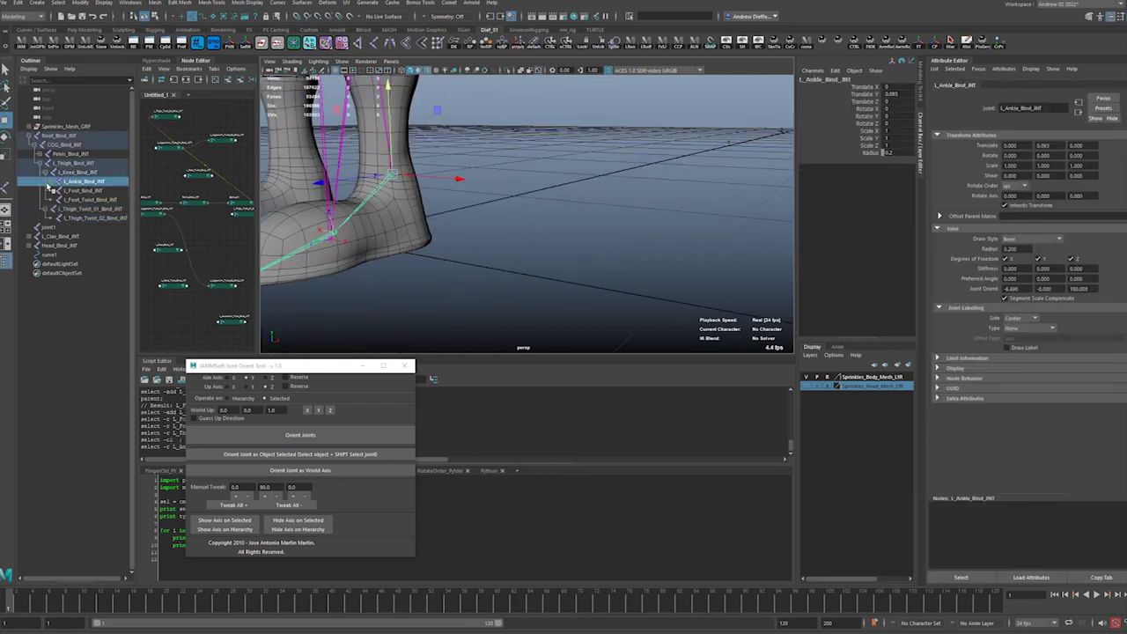
pyautogui.click(92, 191)
pyautogui.click(93, 200)
# Undo the parenting of L_Foot_Twist_Bind_JNT and the mistaken renaming of the knee twist joint
pyautogui.hotkey('shift', 'p')
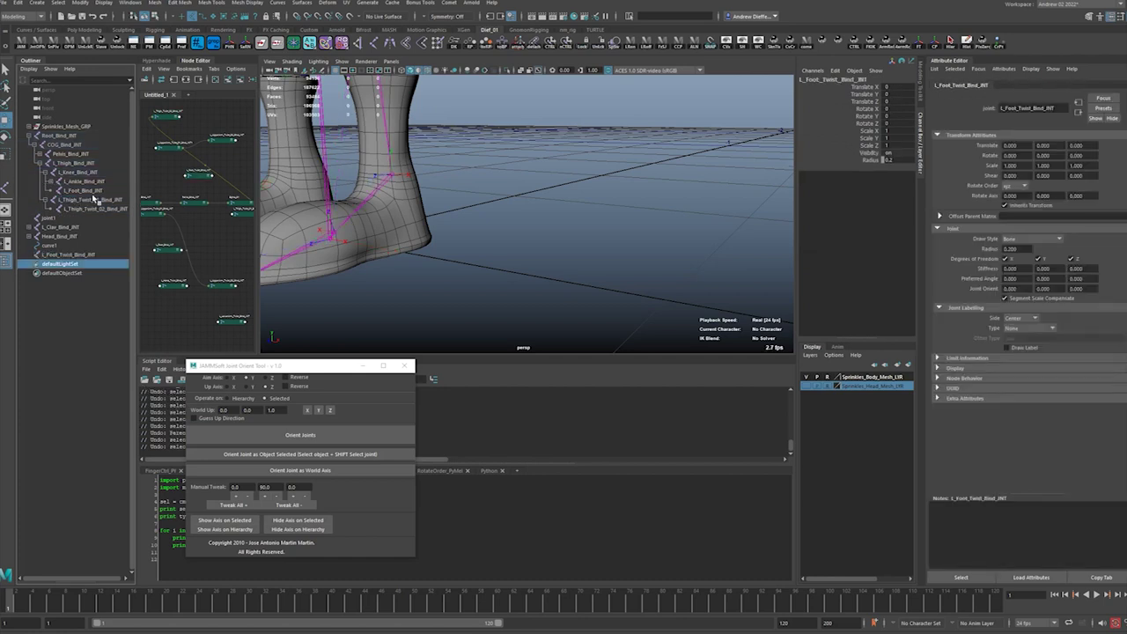
pyautogui.press('Down')
pyautogui.click(111, 192)
pyautogui.hotkey('ctrl', 'z')
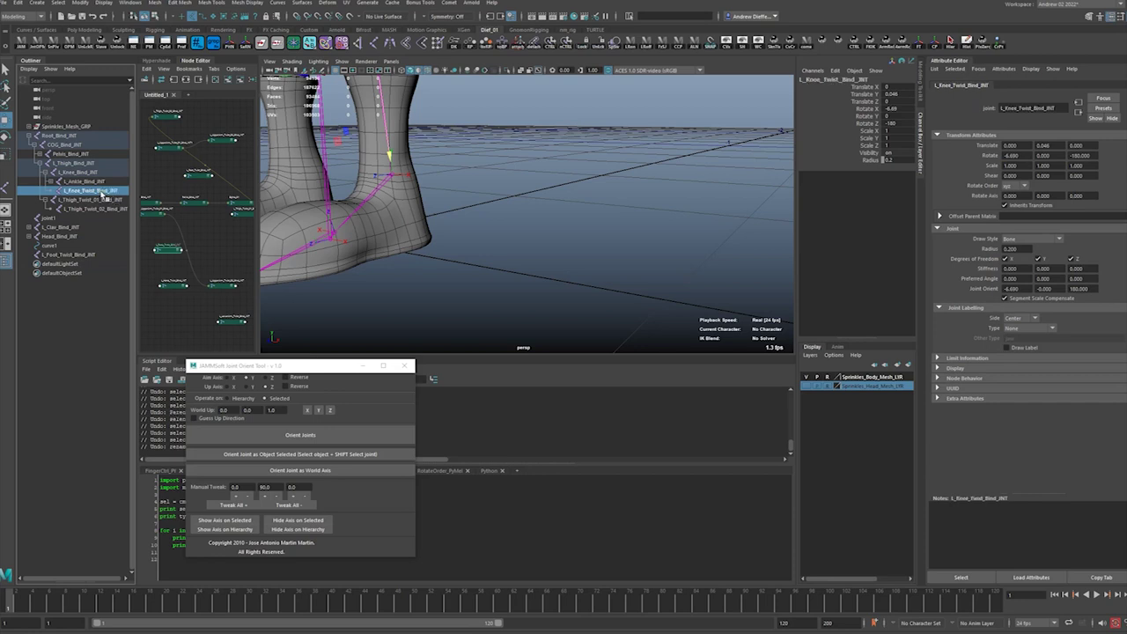
# Rename L_Ankle_Bind_JNT as L_Foot_Bind_JNT and match L_Foot_Twist_Bind_JNT to its position
pyautogui.click(88, 181)
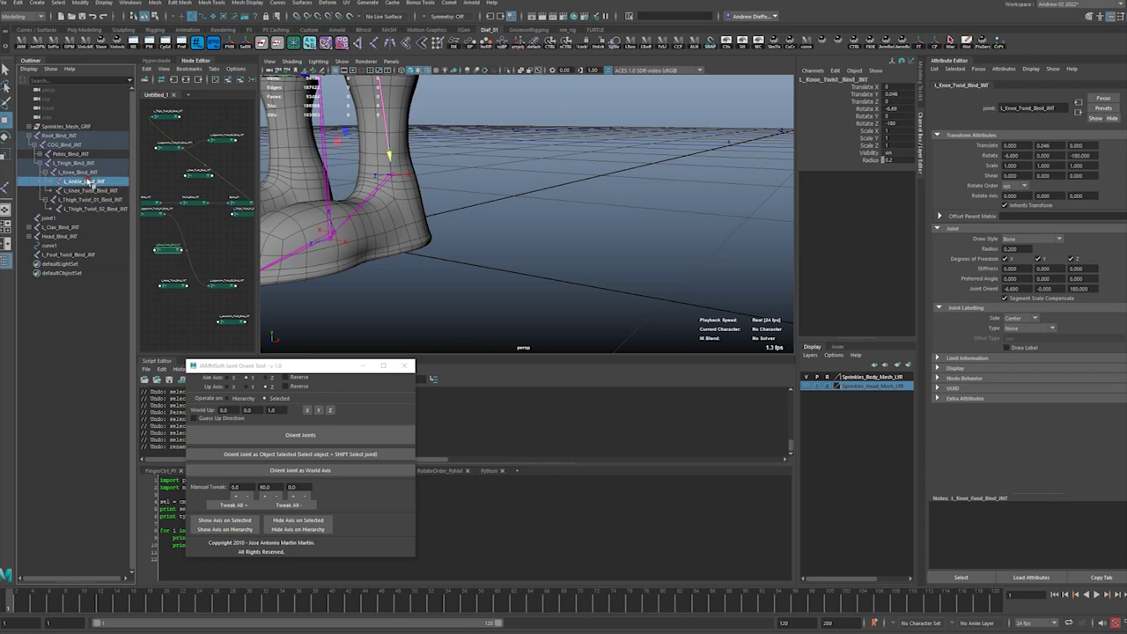
pyautogui.click(61, 255)
pyautogui.keyDown('ctrl'); pyautogui.click(88, 182); pyautogui.keyUp('ctrl')
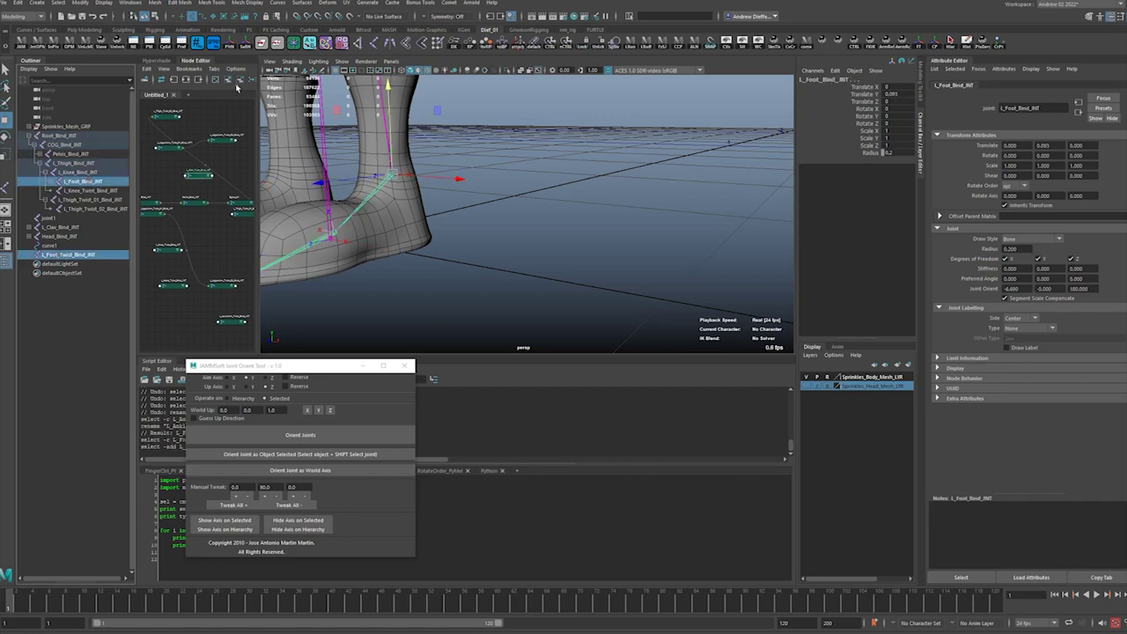
pyautogui.click(309, 42)
# Parent the matched L_Foot_Twist_Bind_JNT under L_Knee_Bind_JNT
pyautogui.click(51, 257)
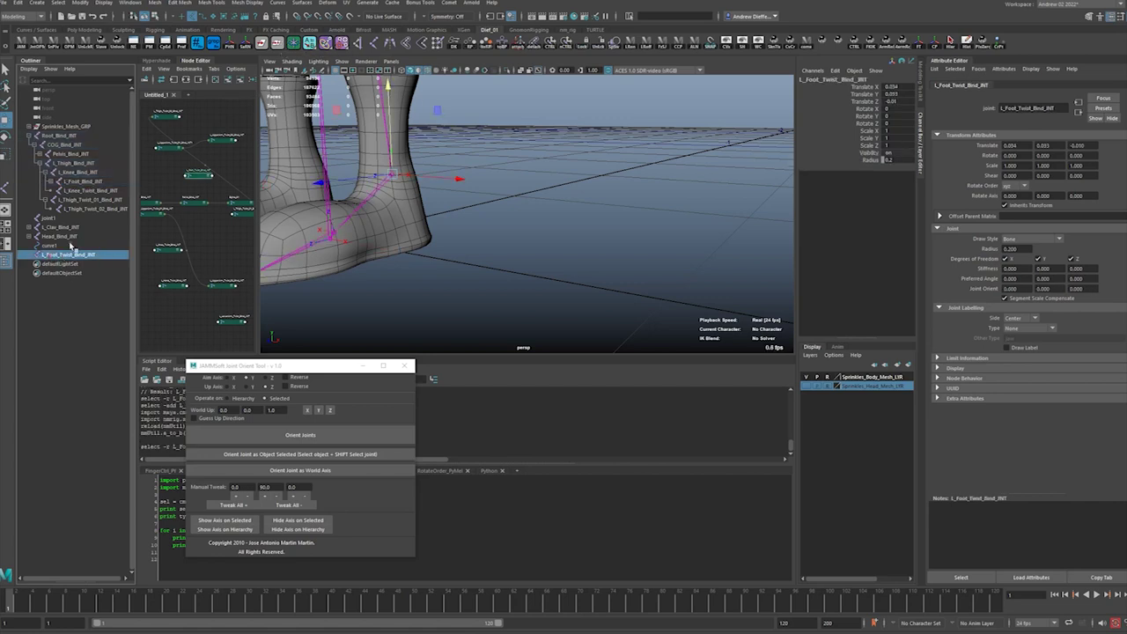
pyautogui.keyDown('ctrl'); pyautogui.click(77, 173); pyautogui.keyUp('ctrl')
pyautogui.press('p')
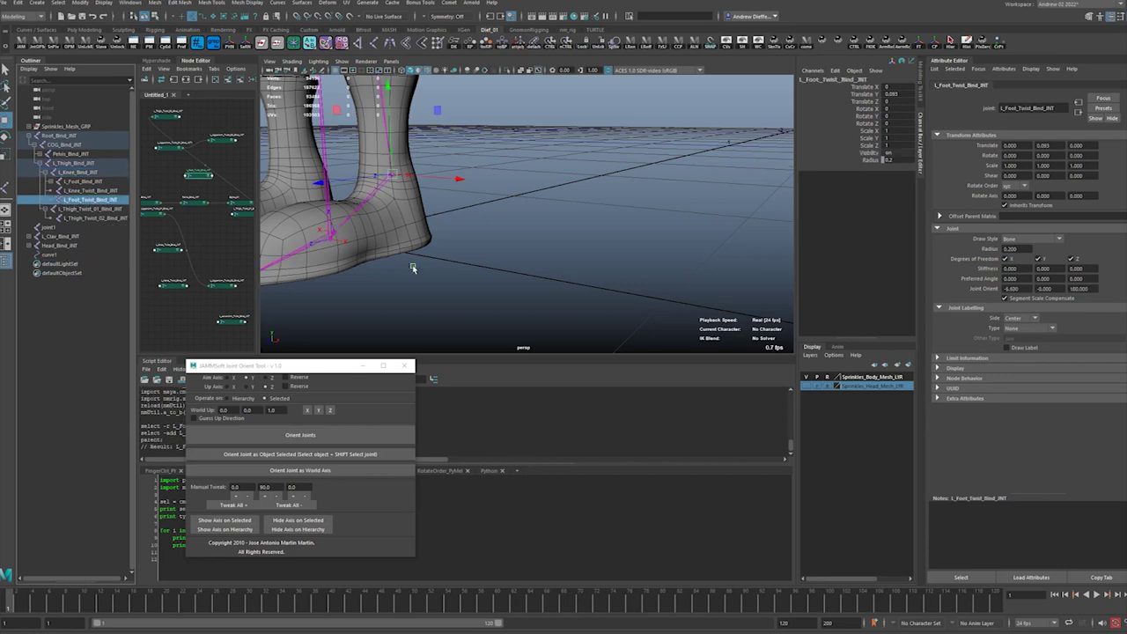
# Test-move L_Foot_Twist_Bind_JNT away from the ankle and undo the move
pyautogui.moveTo(452, 181); pyautogui.dragTo(502, 211)
pyautogui.keyDown('alt'); pyautogui.moveTo(466, 167); pyautogui.dragTo(483, 252, button='middle'); pyautogui.keyUp('alt')
pyautogui.hotkey('ctrl', 'z')
pyautogui.keyDown('alt'); pyautogui.moveTo(472, 294); pyautogui.dragTo(515, 253, button='middle'); pyautogui.keyUp('alt')
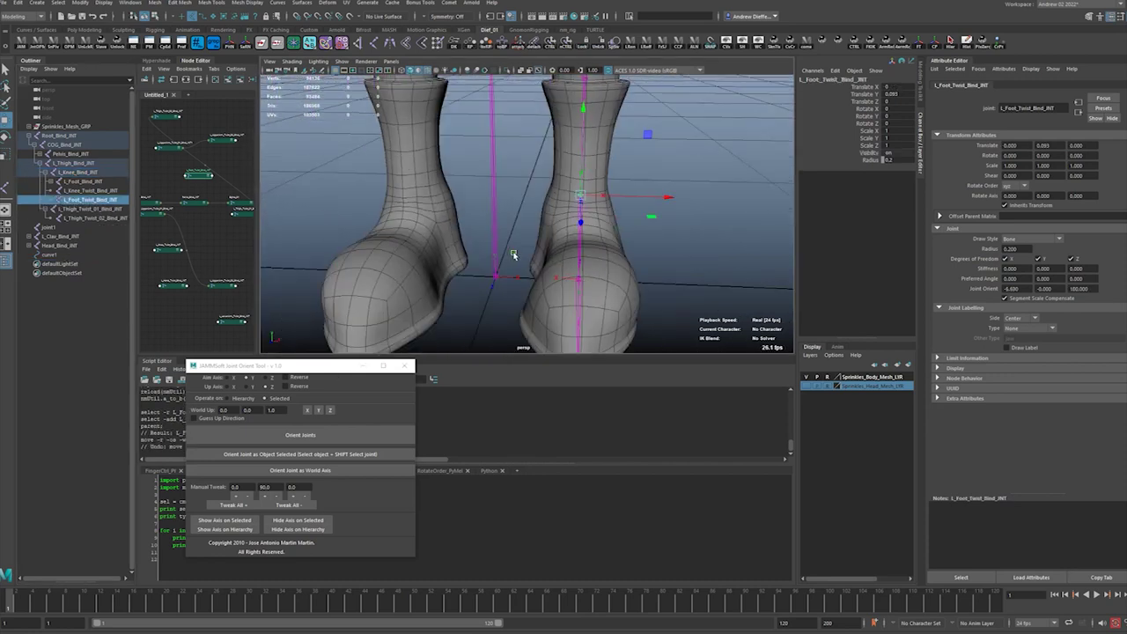
# Save the scene with the left leg twist joints in place
pyautogui.scroll(-4, 510, 256)
pyautogui.keyDown('alt'); pyautogui.moveTo(504, 260); pyautogui.dragTo(489, 262); pyautogui.keyUp('alt')
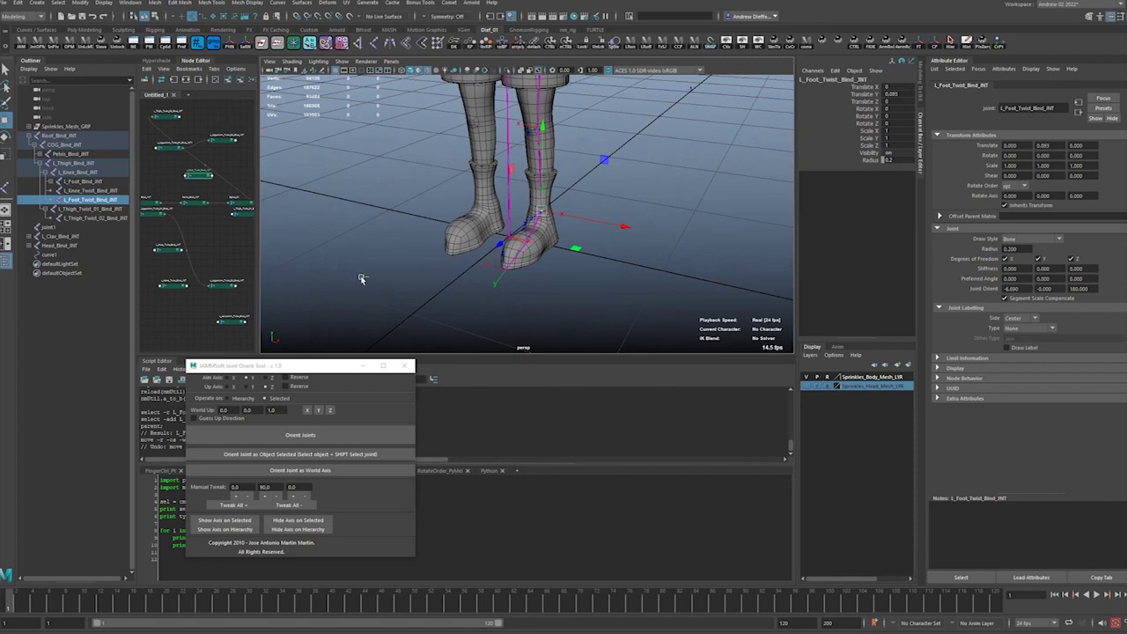
pyautogui.hotkey('ctrl', 's')
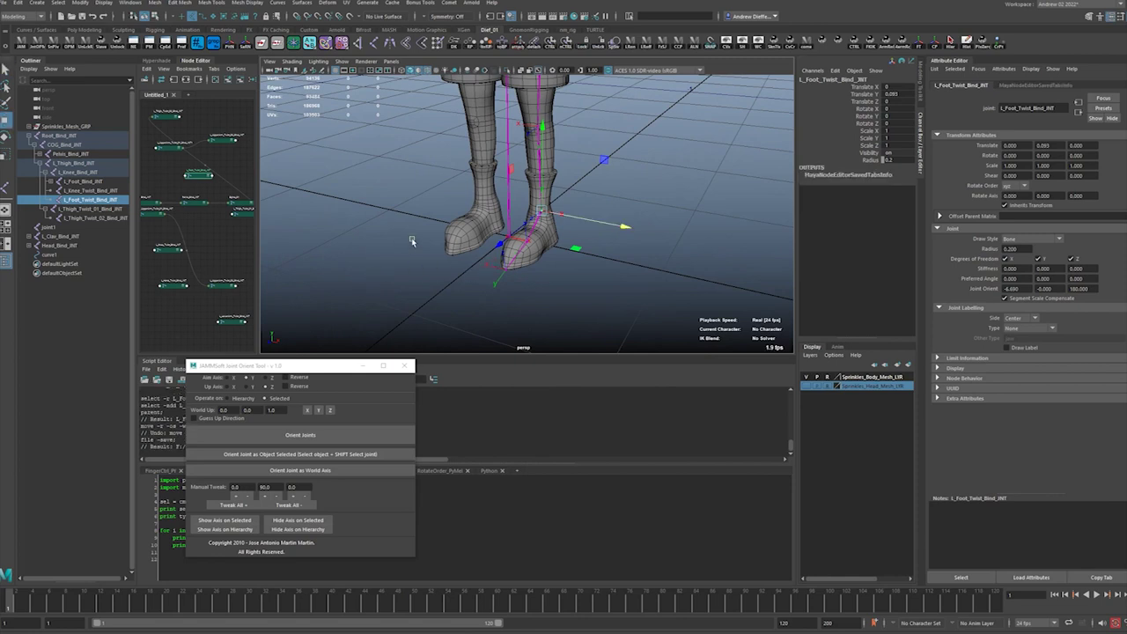
pyautogui.keyDown('alt'); pyautogui.moveTo(411, 241); pyautogui.dragTo(397, 279); pyautogui.keyUp('alt')
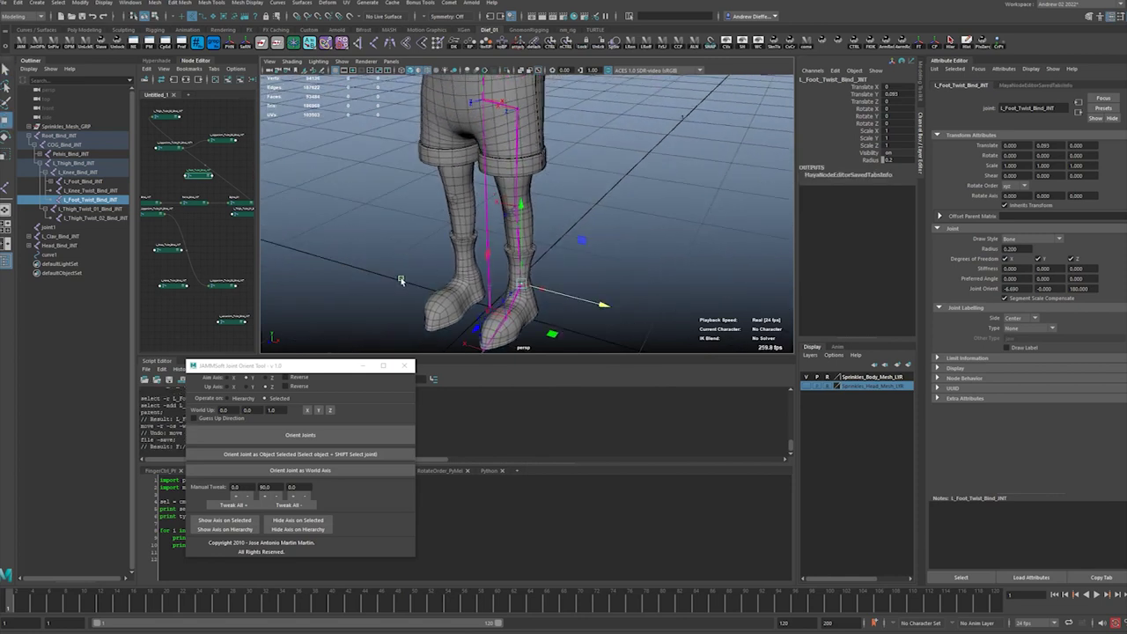
# Check the left knee twist joint's transforms and freeze the transforms of the joint hierarchy from Root_Bind_JNT
pyautogui.click(81, 182)
pyautogui.click(83, 190)
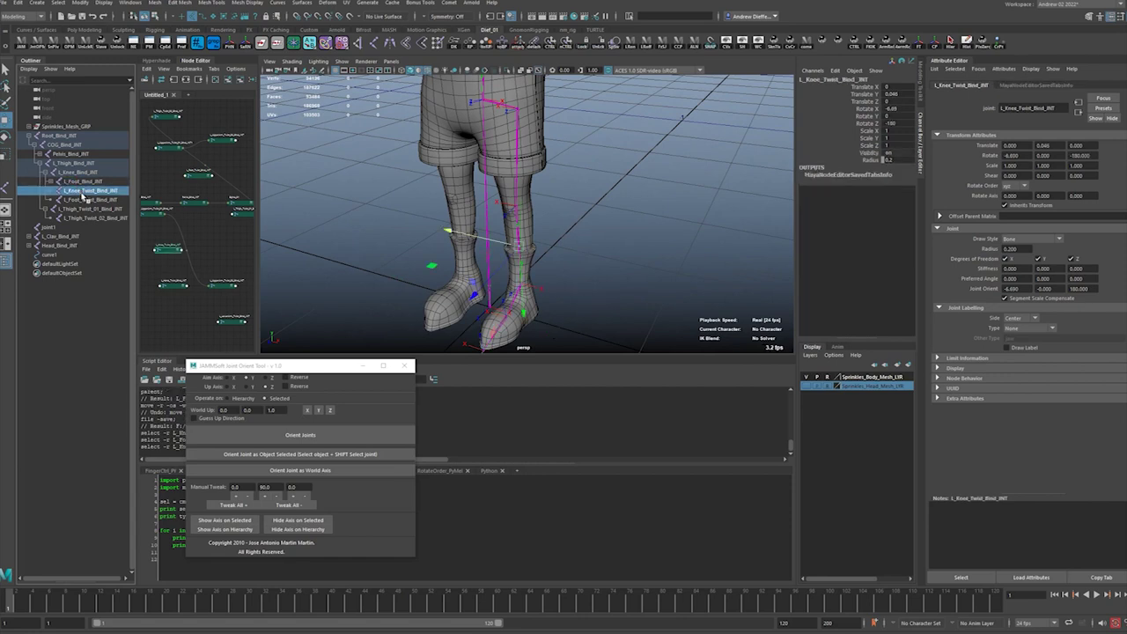
pyautogui.click(49, 137)
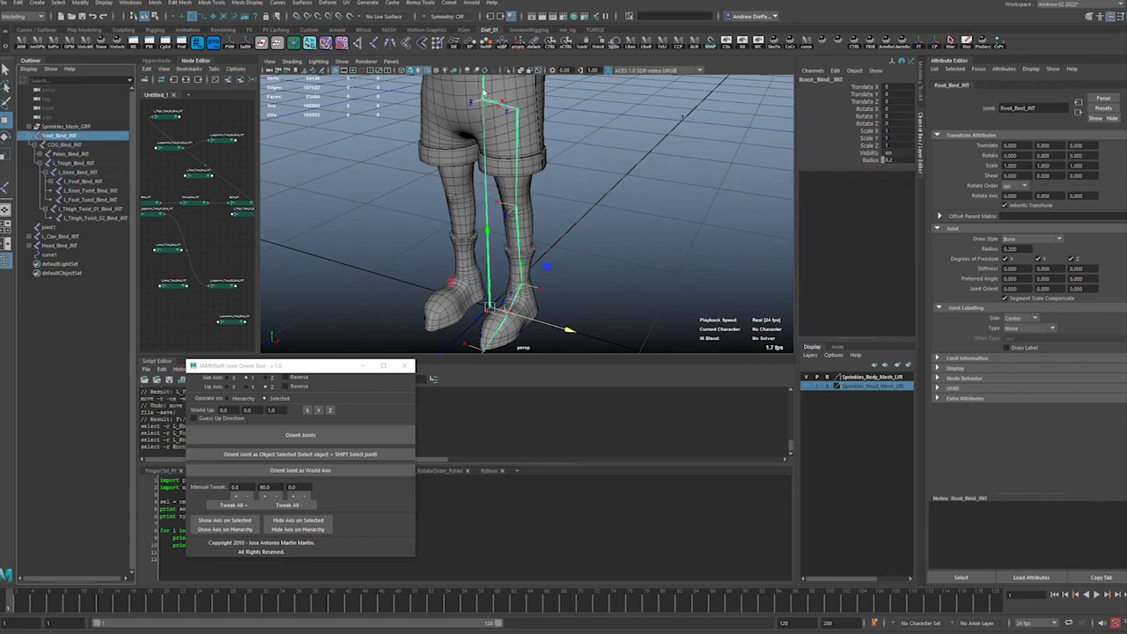
pyautogui.click(919, 43)
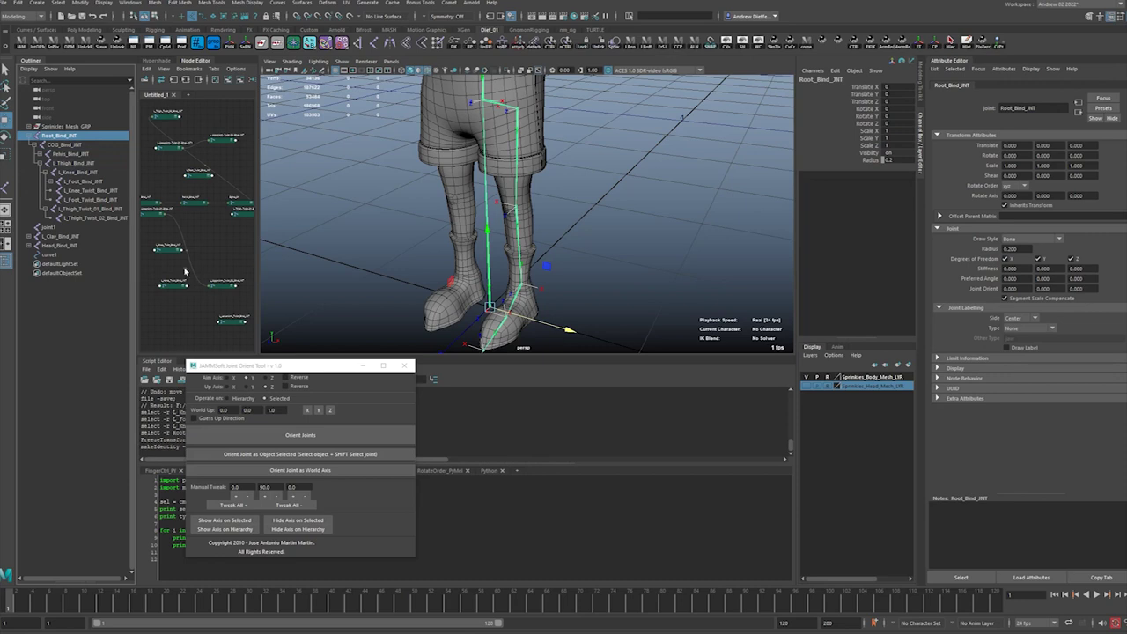
# Check the transform values and placement of the left foot, knee twist and thigh twist joints
pyautogui.click(71, 173)
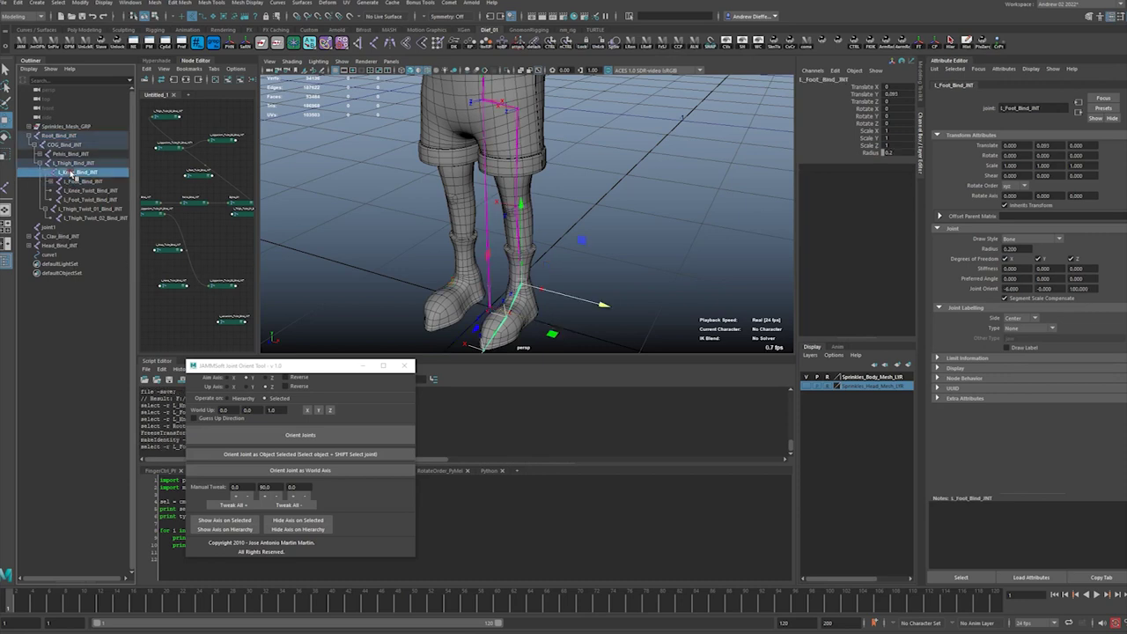
pyautogui.click(86, 191)
pyautogui.click(92, 209)
pyautogui.click(96, 218)
pyautogui.click(89, 209)
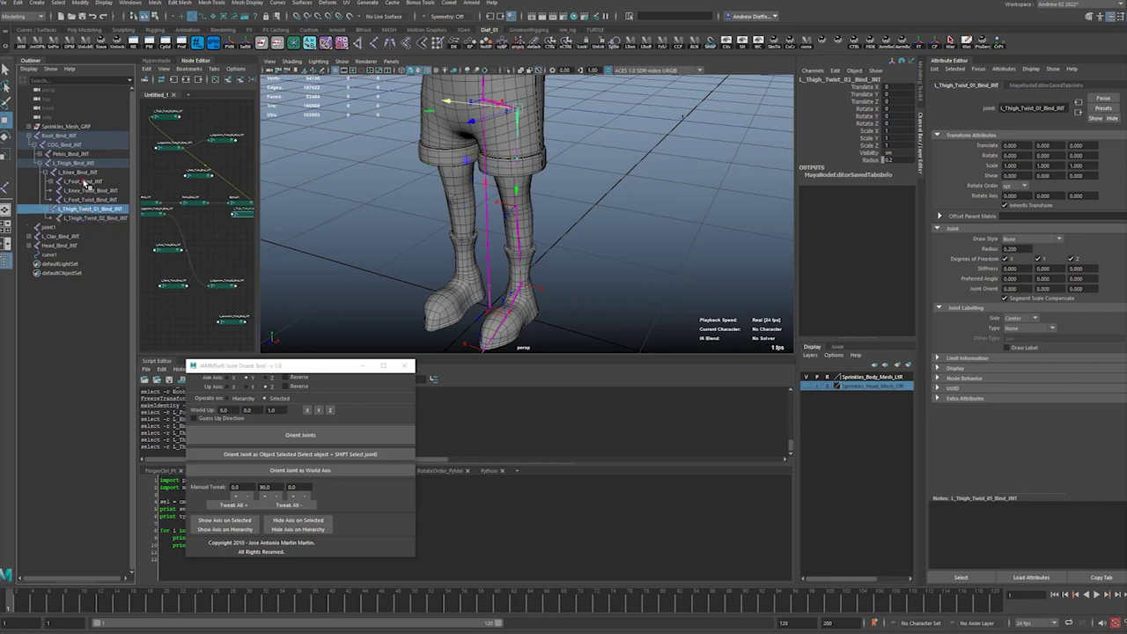
pyautogui.click(84, 182)
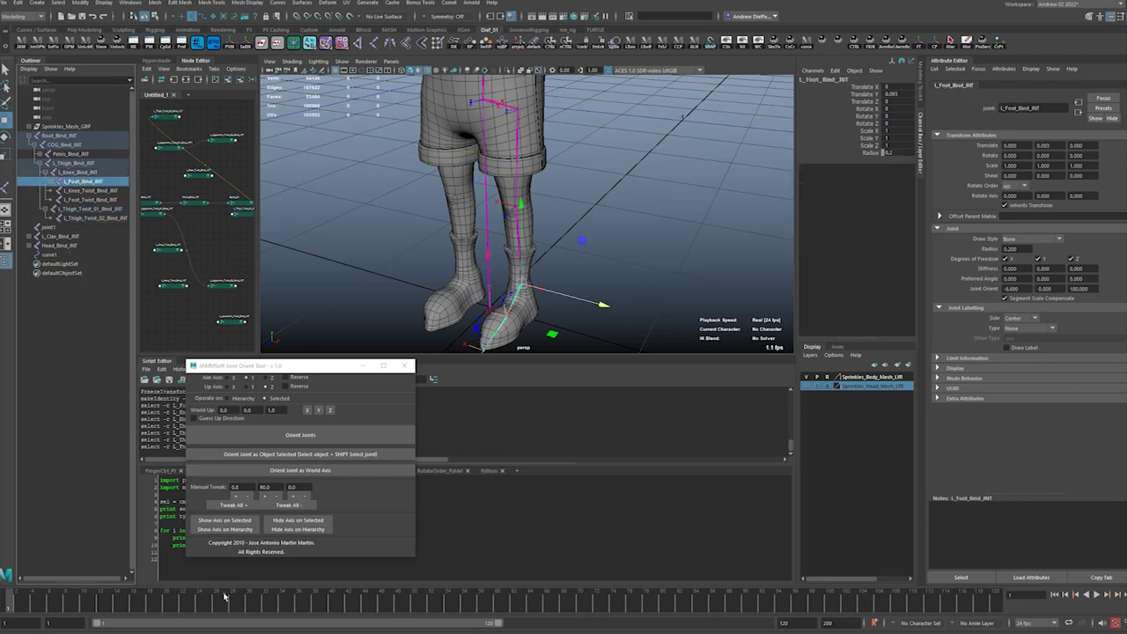
pyautogui.keyDown('alt'); pyautogui.moveTo(489, 253); pyautogui.dragTo(516, 239); pyautogui.keyUp('alt')
pyautogui.keyDown('alt'); pyautogui.moveTo(517, 240); pyautogui.dragTo(576, 243, button='right'); pyautogui.keyUp('alt')
pyautogui.keyDown('alt'); pyautogui.moveTo(576, 244); pyautogui.dragTo(507, 241); pyautogui.keyUp('alt')
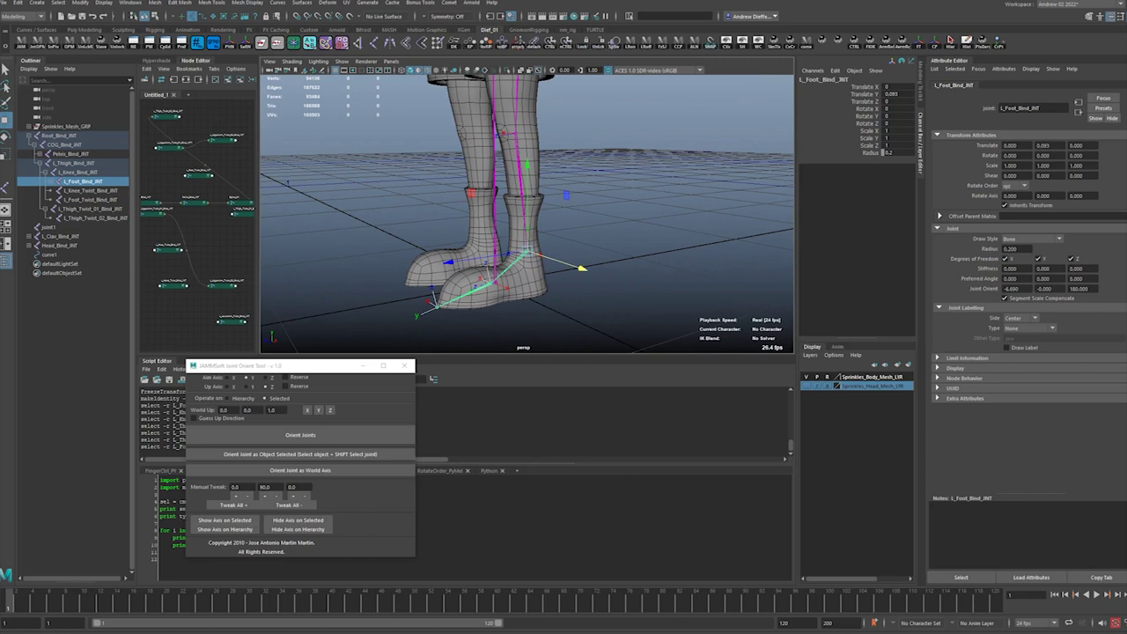
# Select L_UpperArm_Bind_JNT in the left arm and open the Move tool settings to examine its axis orientation
pyautogui.doubleClick(6, 120)
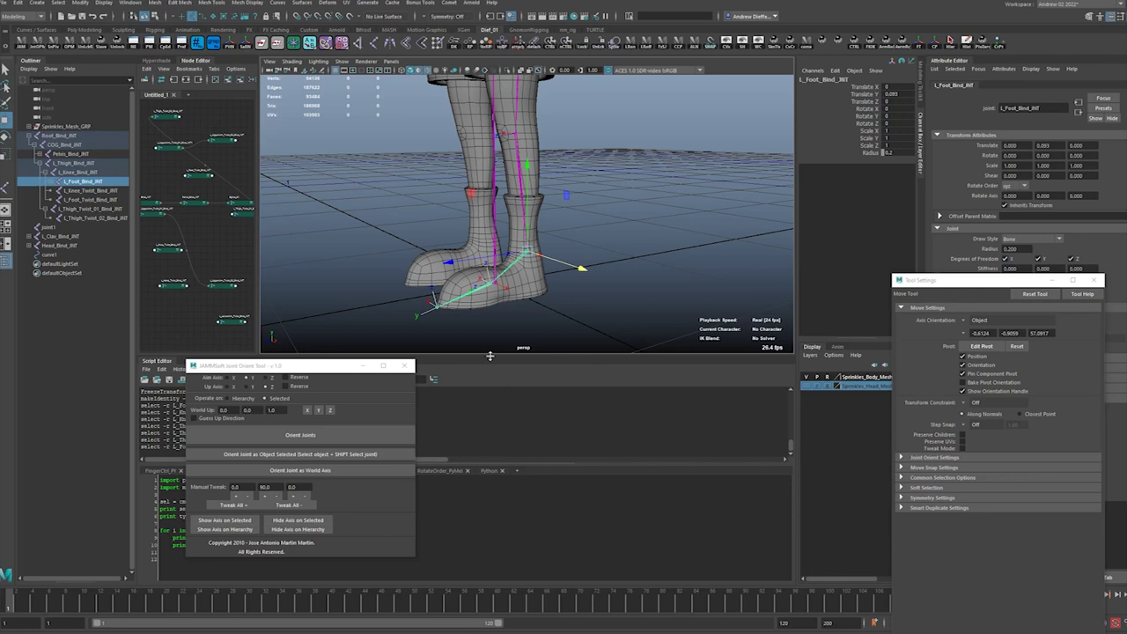
pyautogui.keyDown('alt'); pyautogui.moveTo(446, 157); pyautogui.dragTo(424, 335, button='middle'); pyautogui.keyUp('alt')
pyautogui.keyDown('alt'); pyautogui.moveTo(492, 229); pyautogui.dragTo(440, 198, button='right'); pyautogui.keyUp('alt')
pyautogui.keyDown('alt'); pyautogui.moveTo(457, 181); pyautogui.dragTo(540, 203); pyautogui.keyUp('alt')
pyautogui.scroll(3, 540, 205)
pyautogui.click(628, 149)
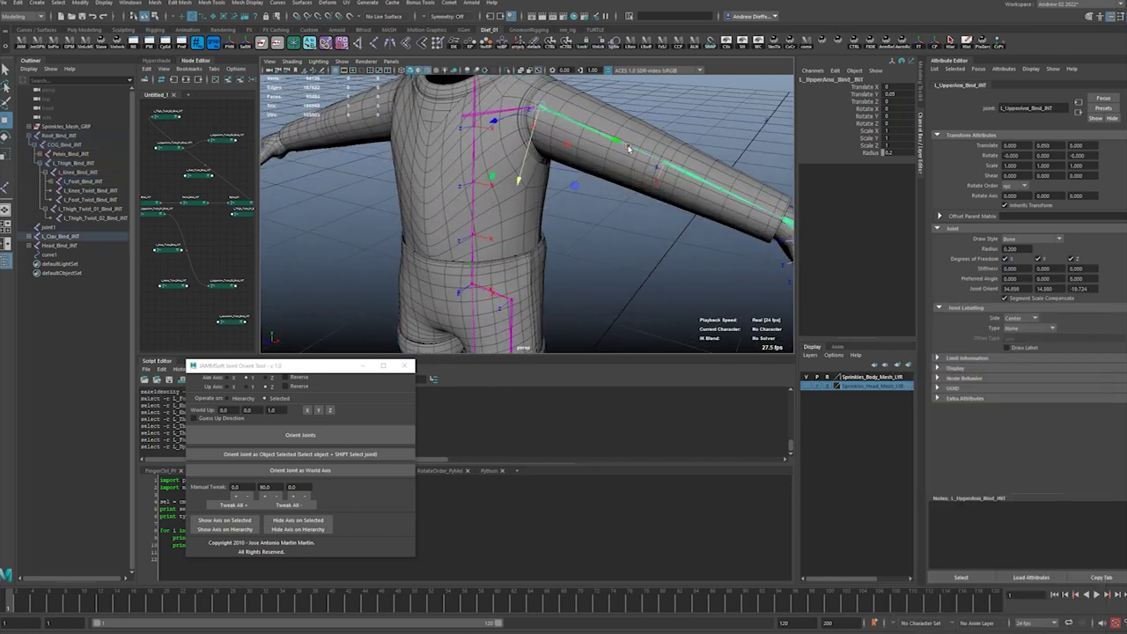
pyautogui.hotkey('ctrl', 'shift', 't')
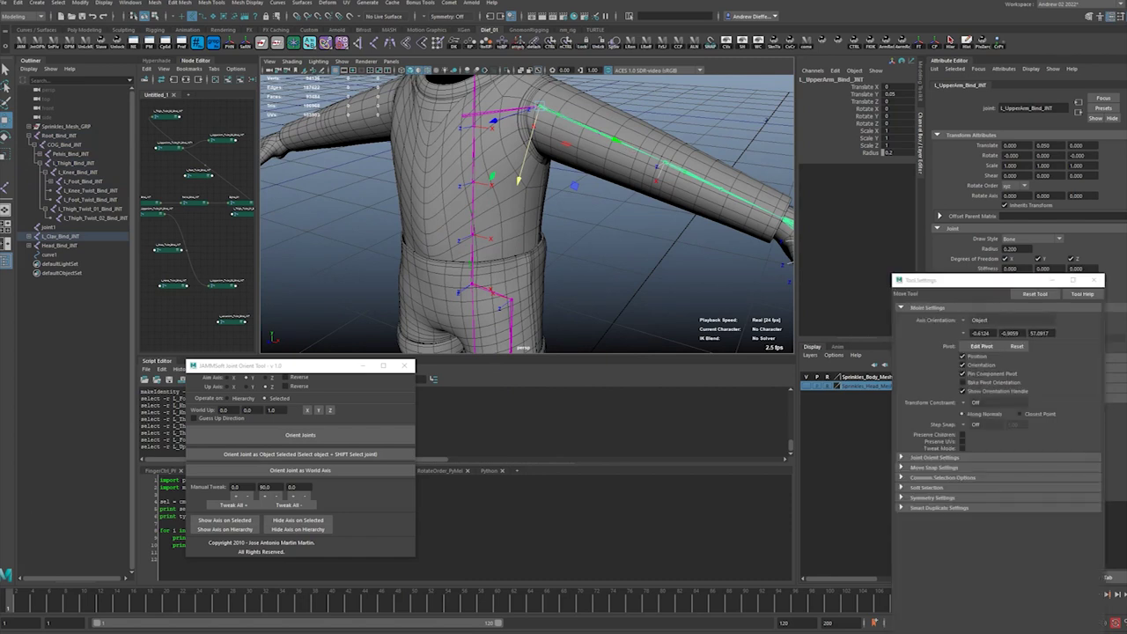